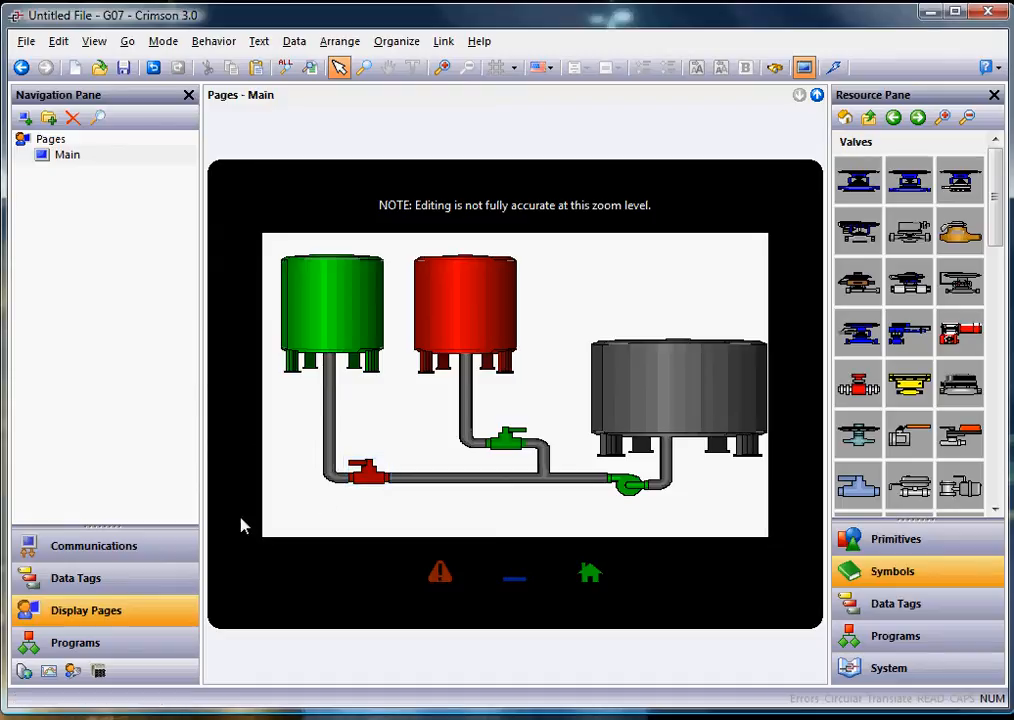
- Create a flag data tag named Valve_Open
left_click(162, 586)
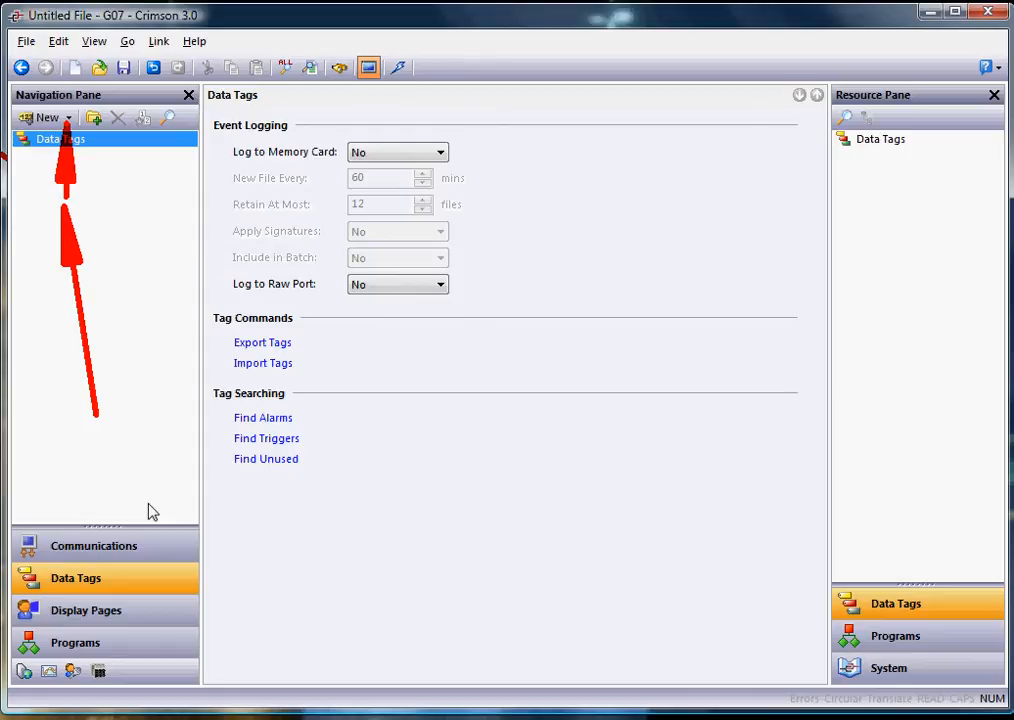
left_click(68, 118)
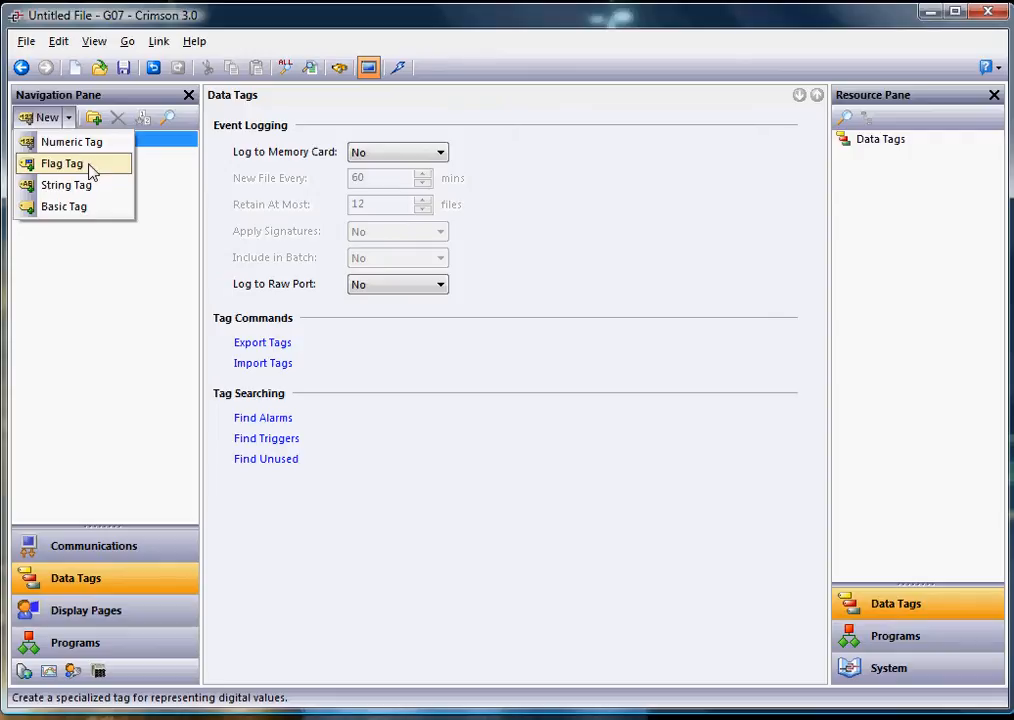
left_click(88, 166)
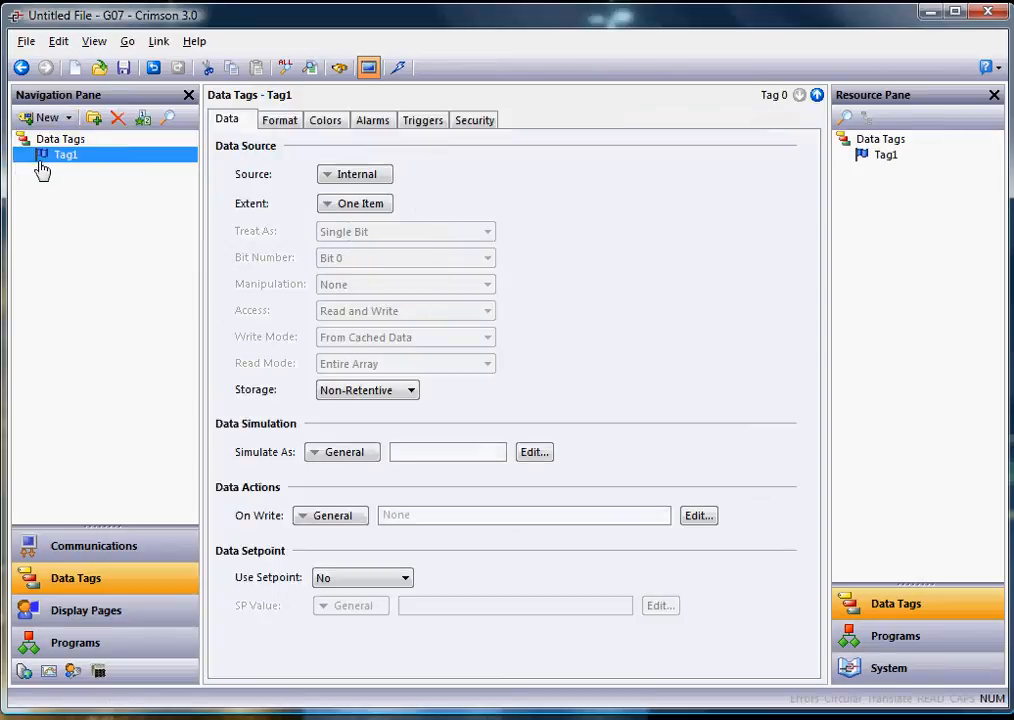
left_click(78, 166)
type("Valve_Open")
key("Return")
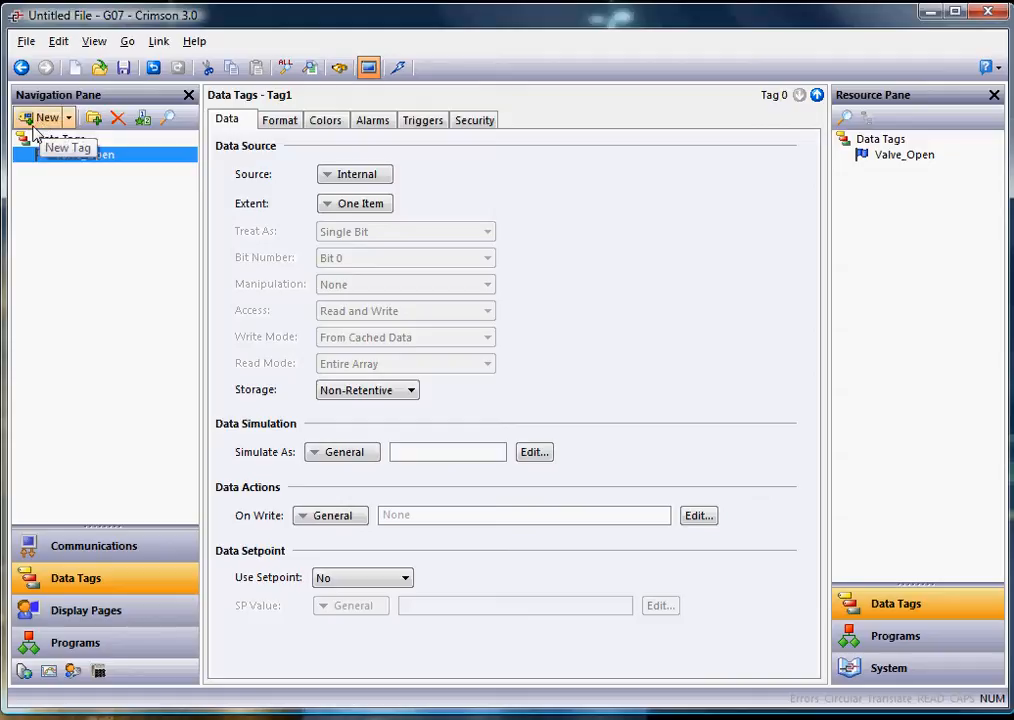
- Create a second flag data tag named Valve_Closed
left_click(44, 118)
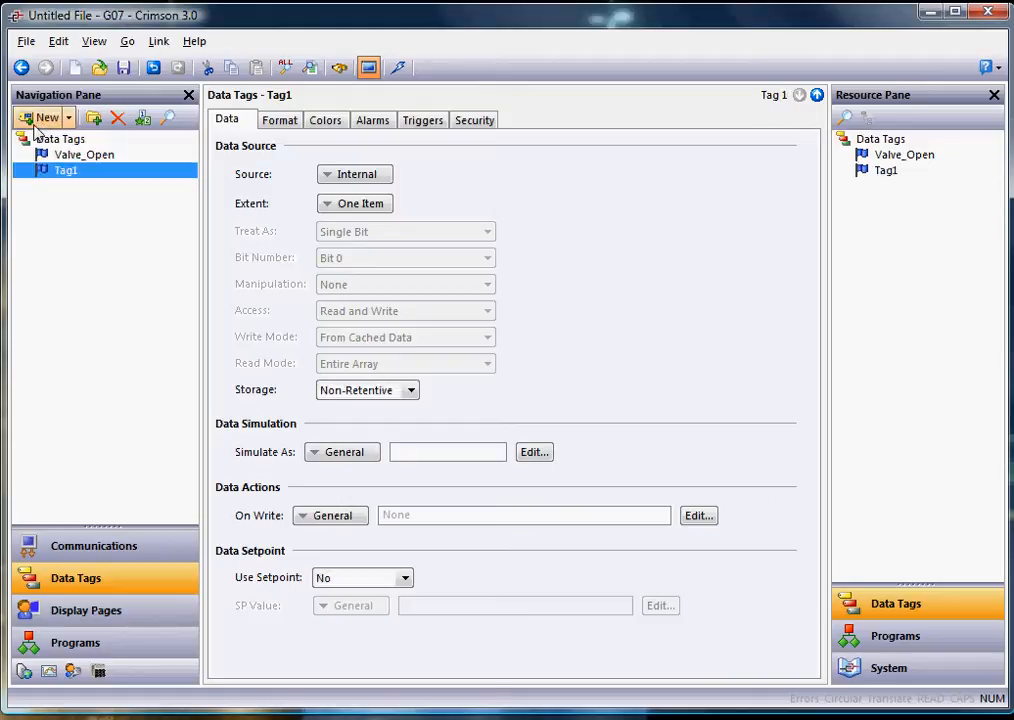
left_click(66, 171)
type("Va")
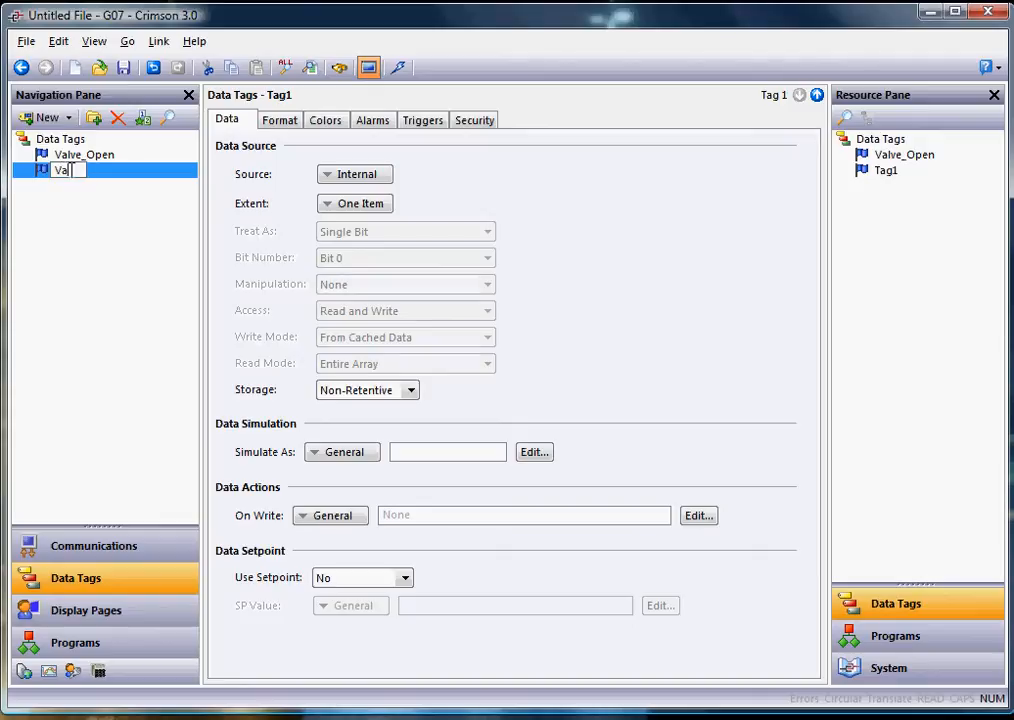
type("lve_Closed")
key("Return")
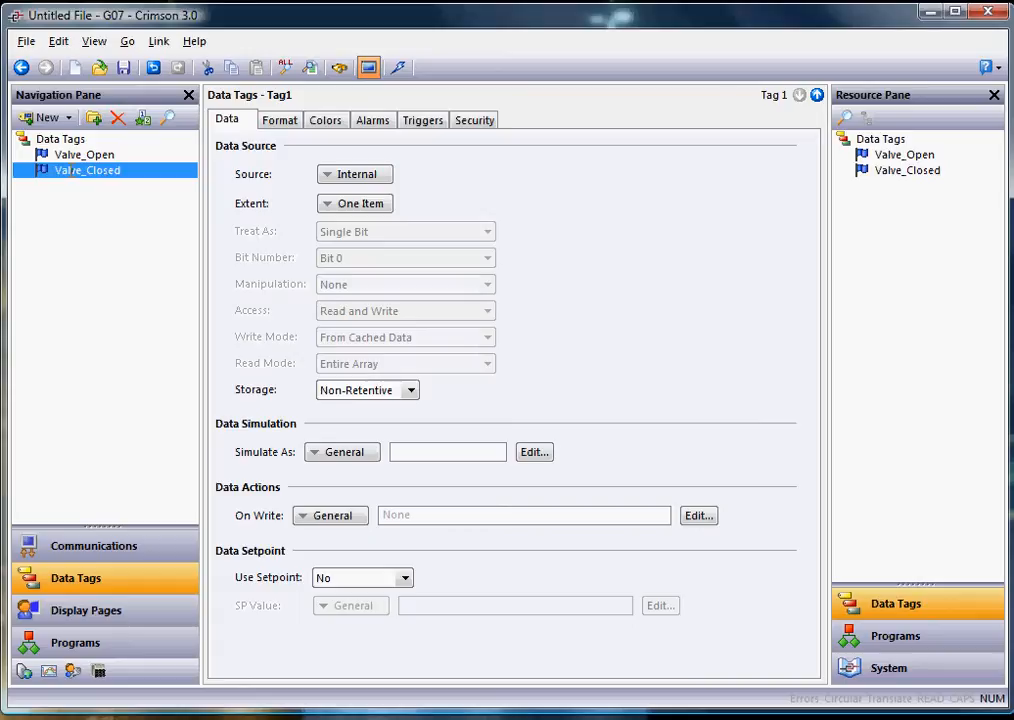
left_click(341, 176)
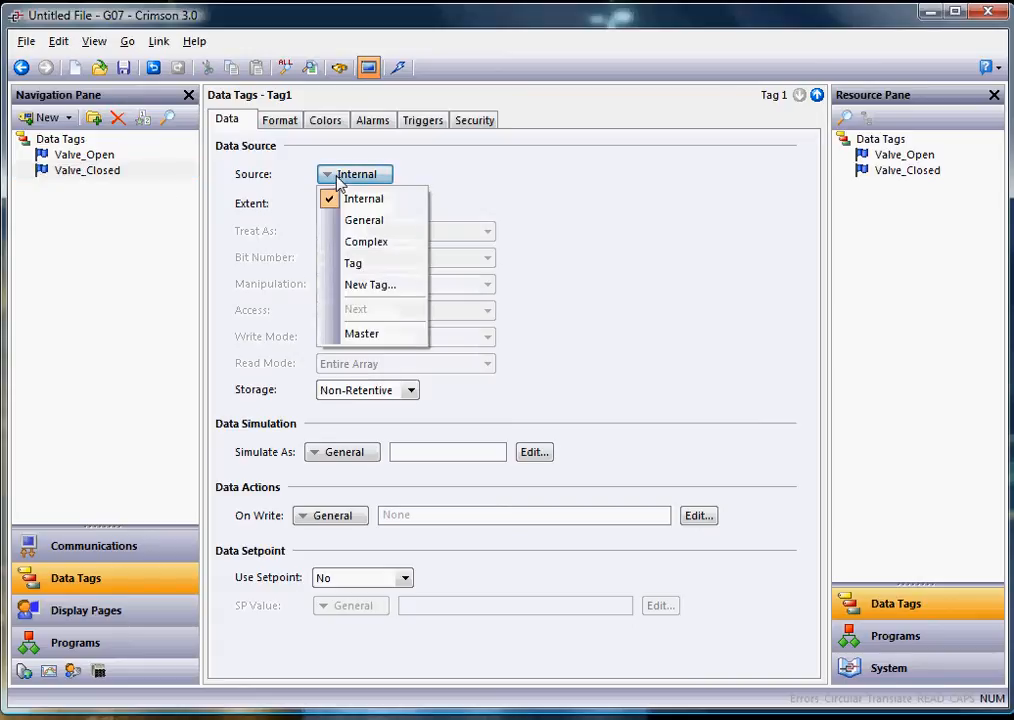
left_click(561, 272)
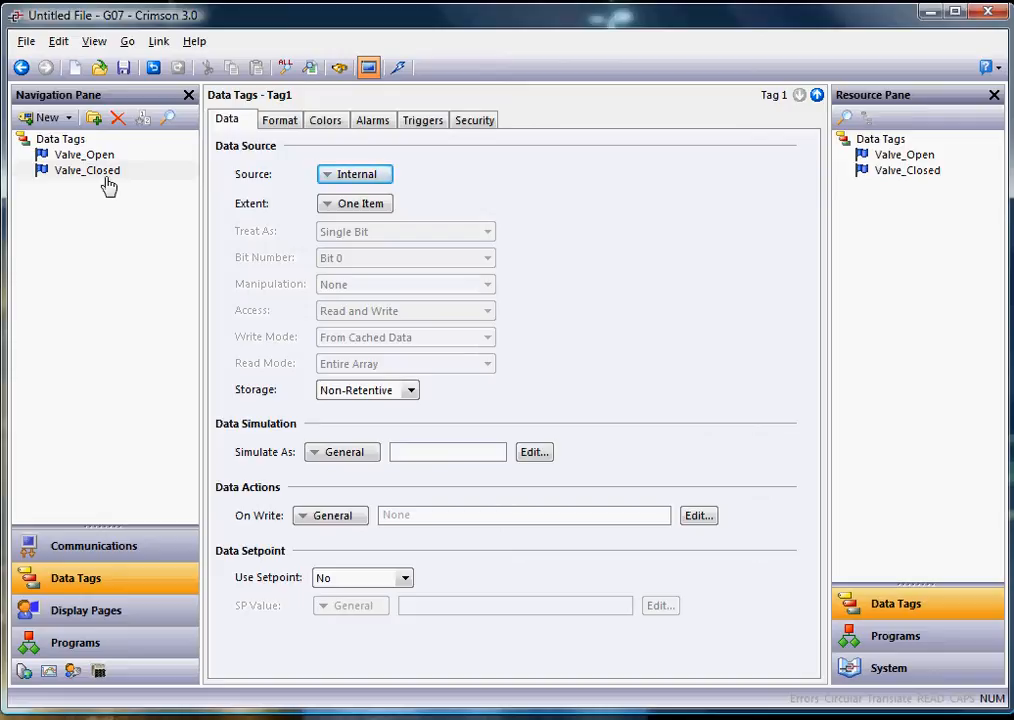
- Add a new display page to the project and set its fill color to White
left_click(87, 620)
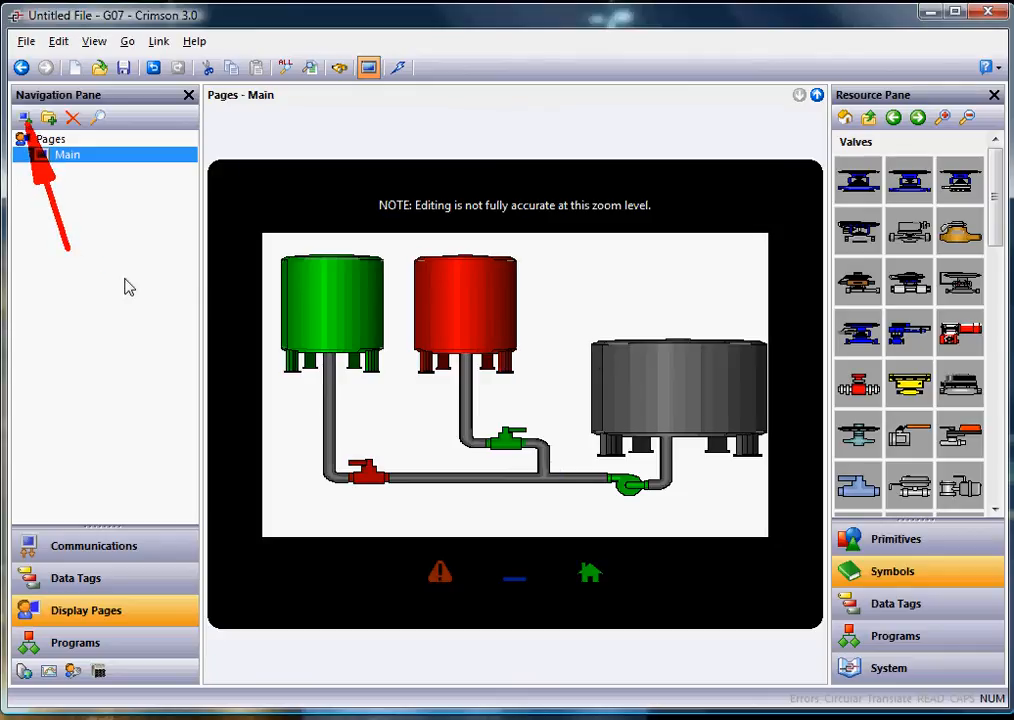
left_click(24, 118)
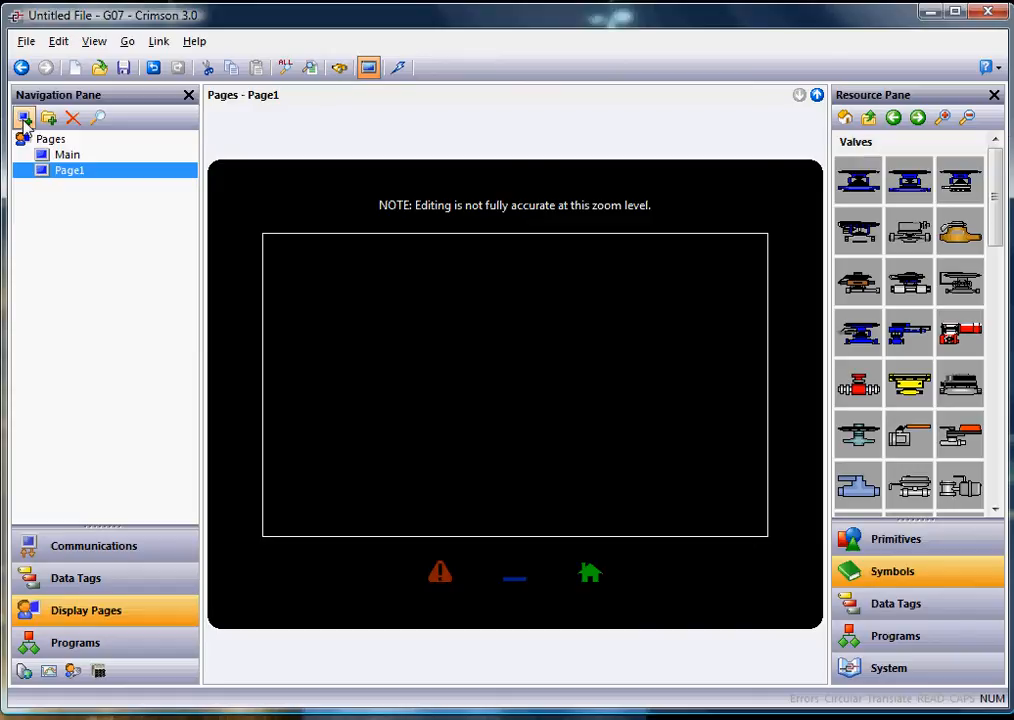
left_click(425, 365)
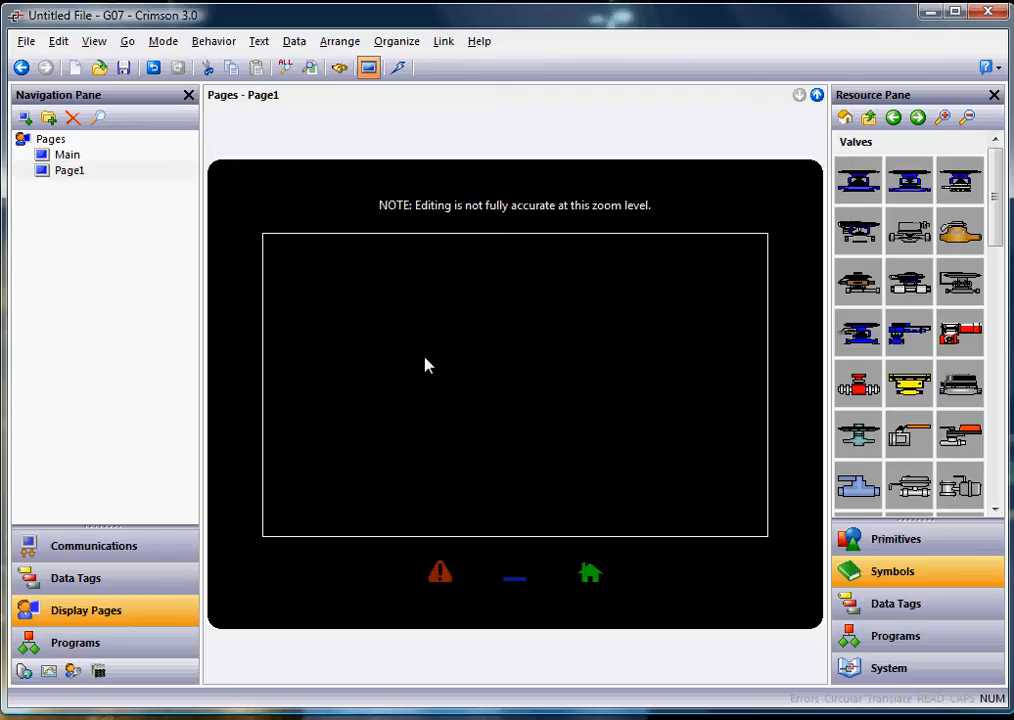
right_click(425, 363)
left_click(484, 441)
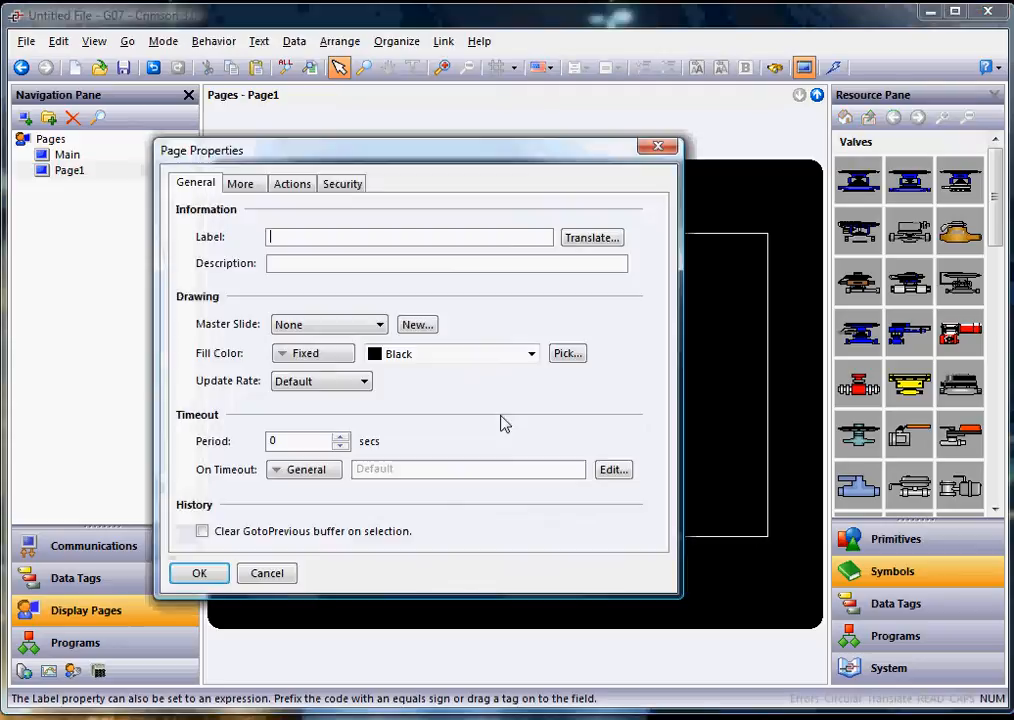
left_click(481, 362)
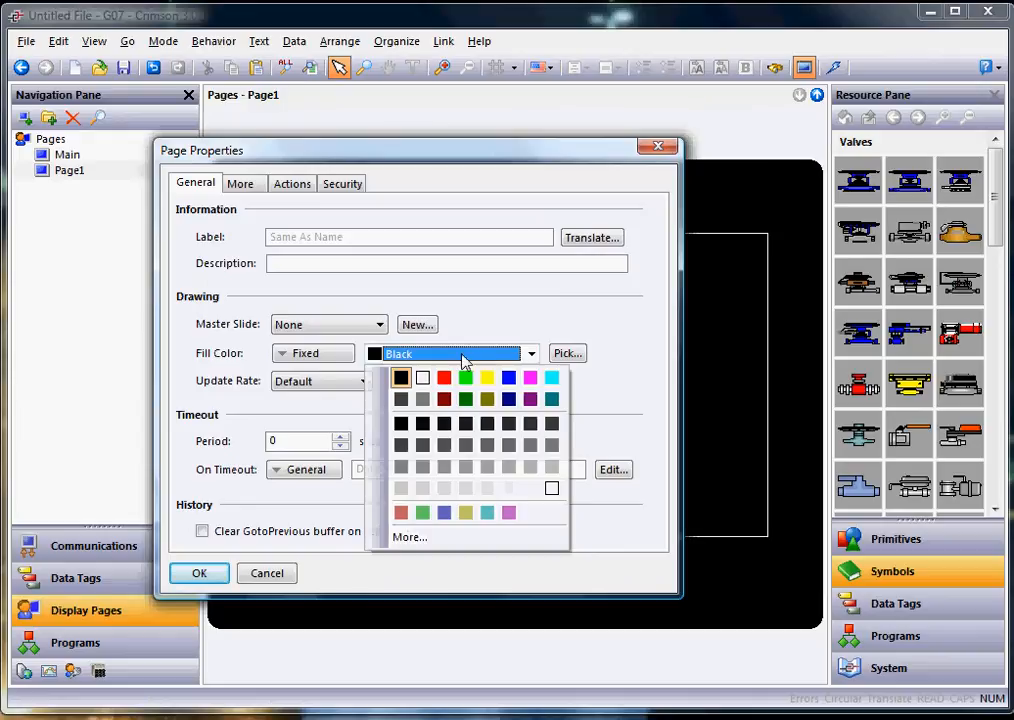
left_click(422, 378)
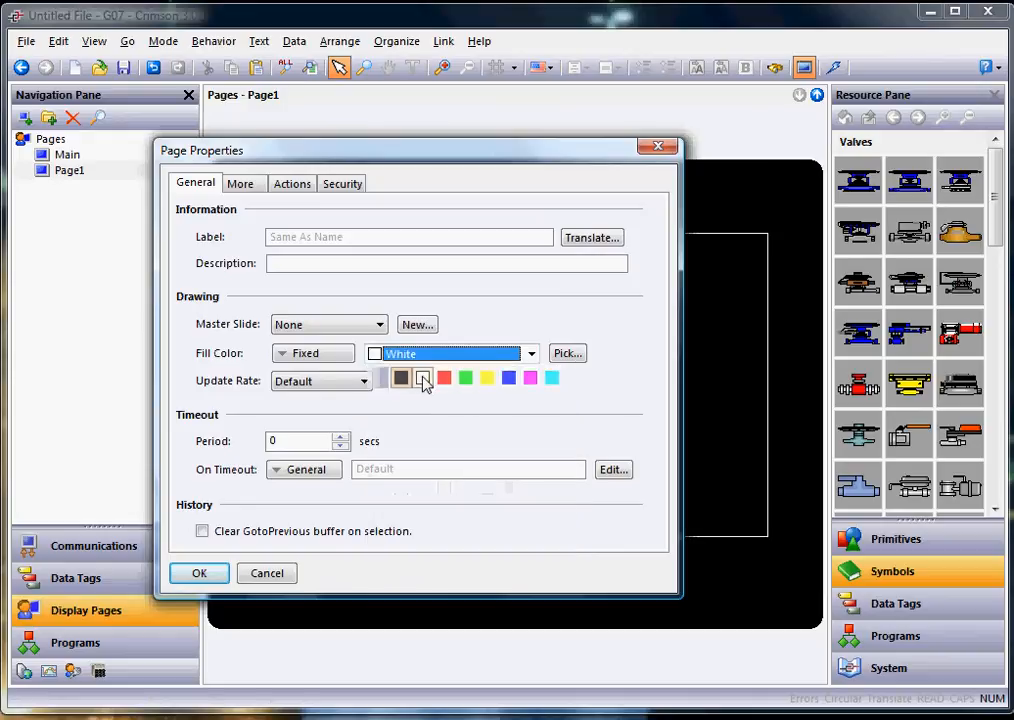
left_click(199, 574)
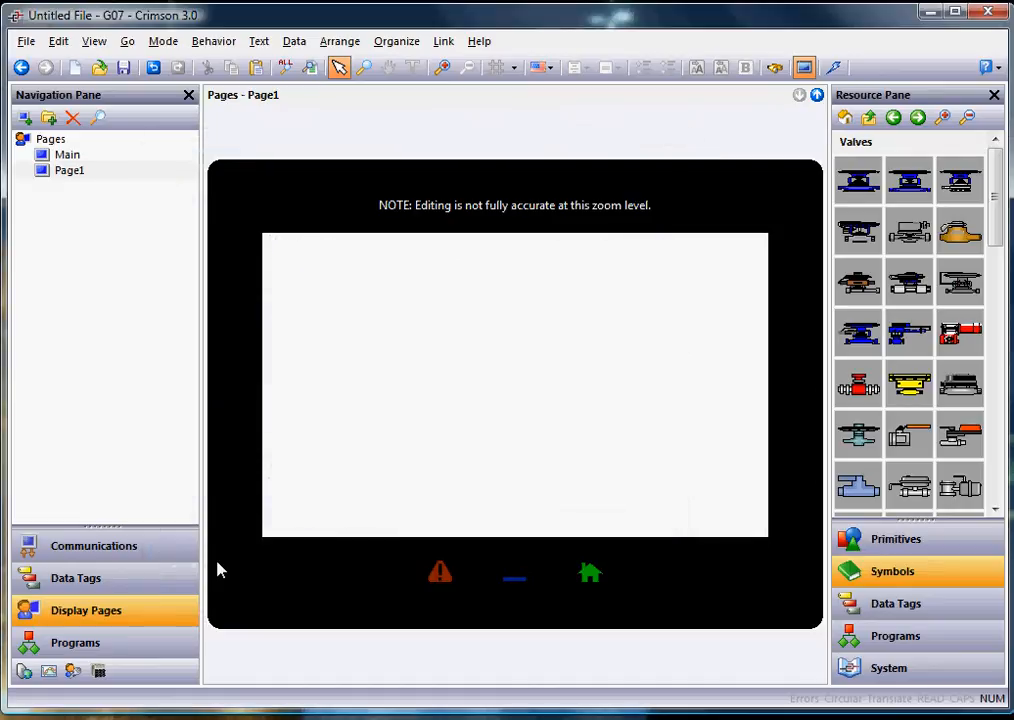
- Place a red PVC two-way ball valve from the Valves symbol category on the new page at about (133, 276)
left_click(846, 118)
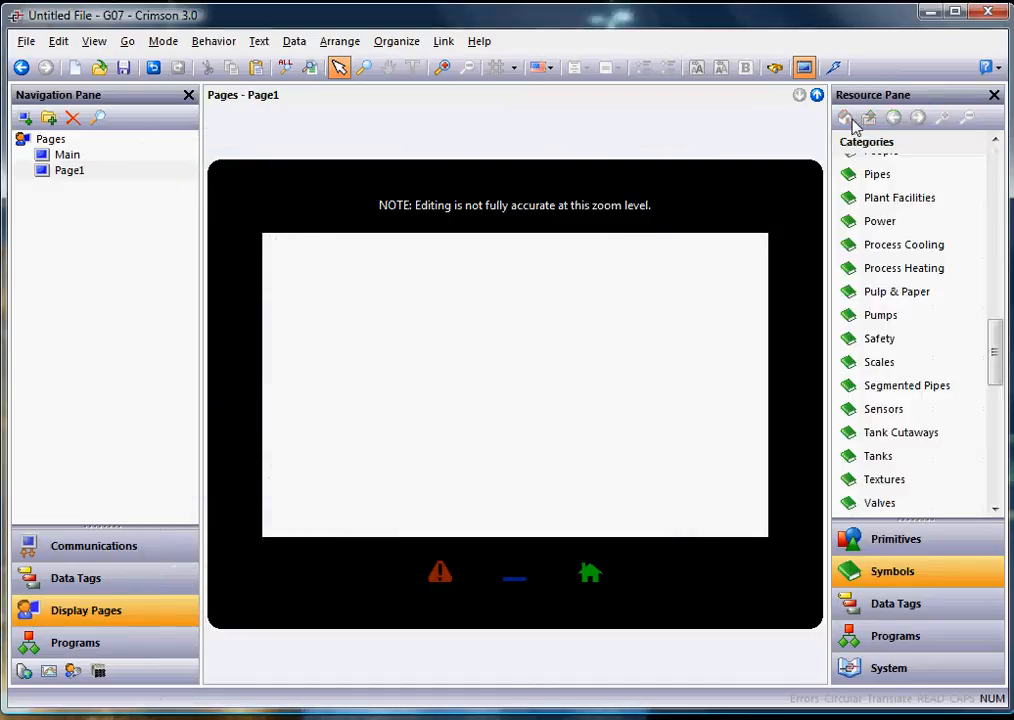
left_click(910, 584)
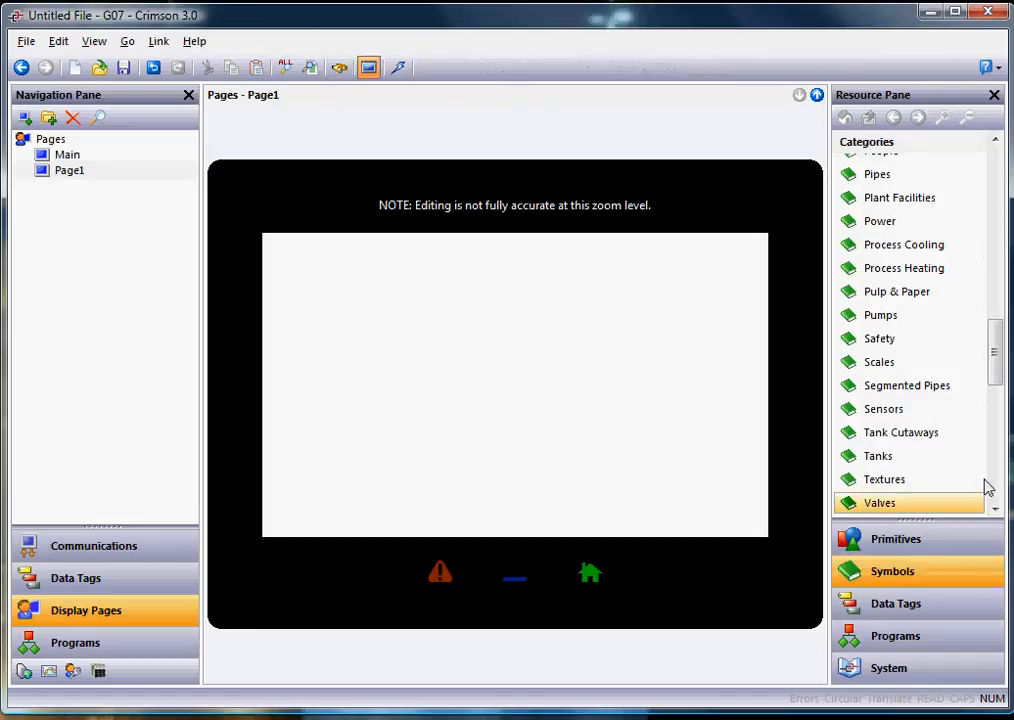
scroll(1003, 484, "down", 1)
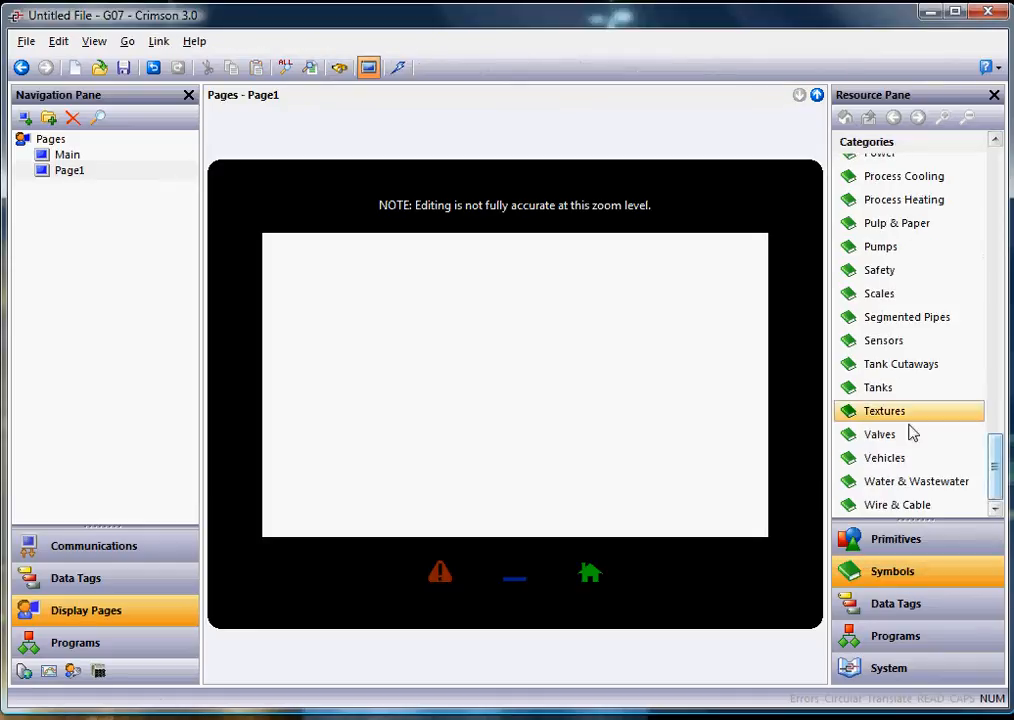
left_click(886, 446)
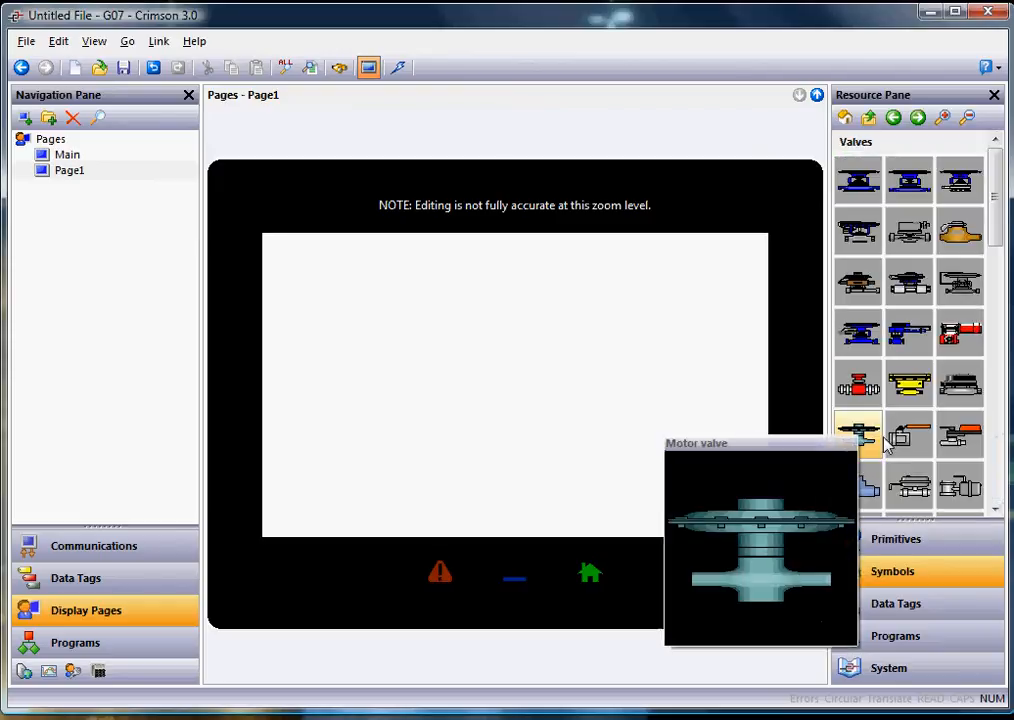
mouse_move(867, 482)
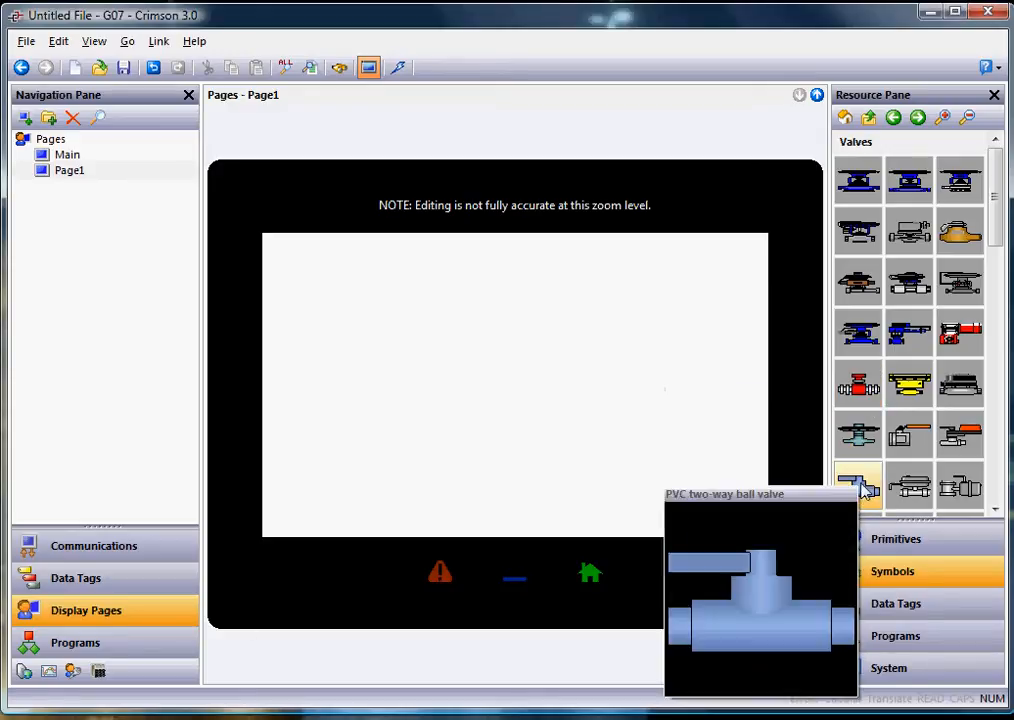
left_click(860, 487)
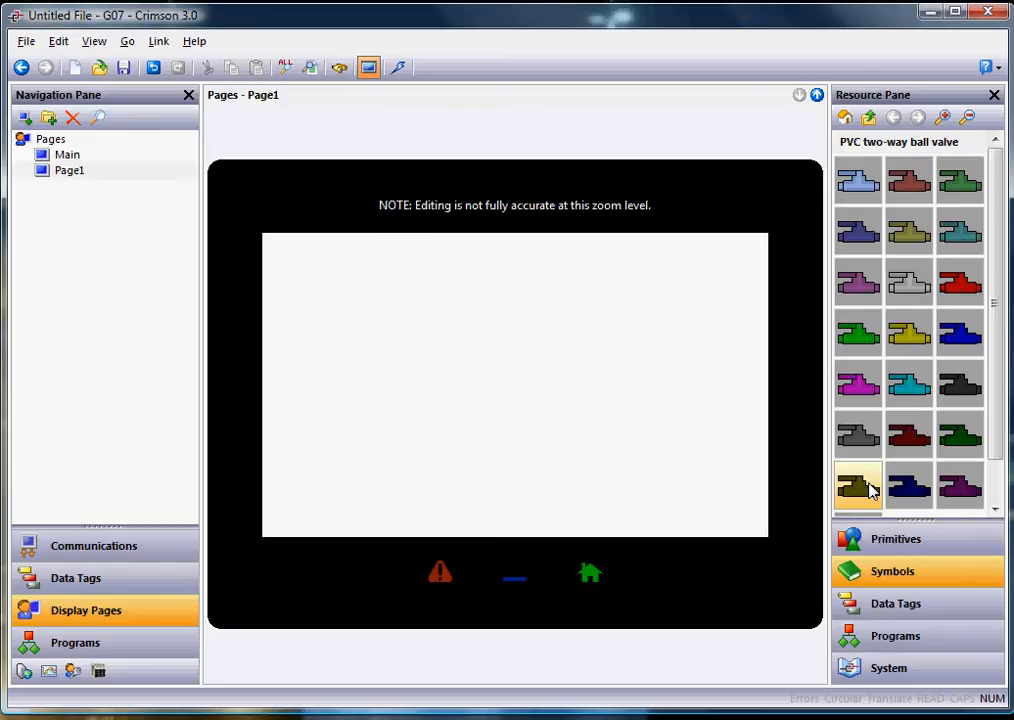
mouse_move(953, 287)
left_click_drag(953, 287, 382, 430)
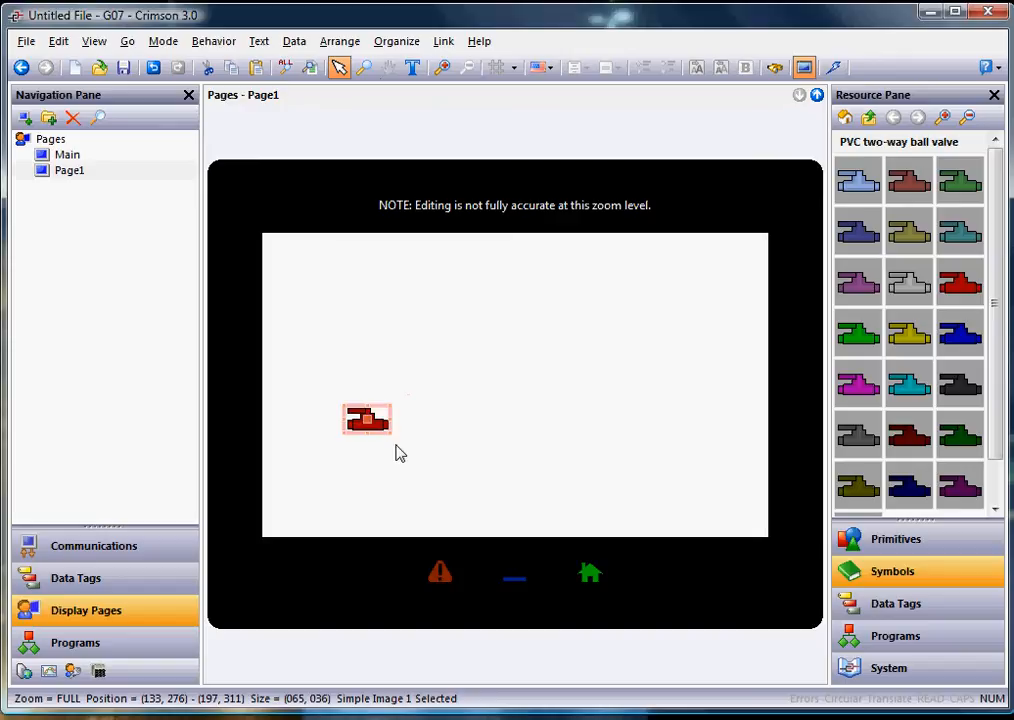
- Place gray and green PVC two-way ball valves at about (221, 280) and (304, 279), and level the red valve with them
mouse_move(892, 345)
mouse_move(865, 440)
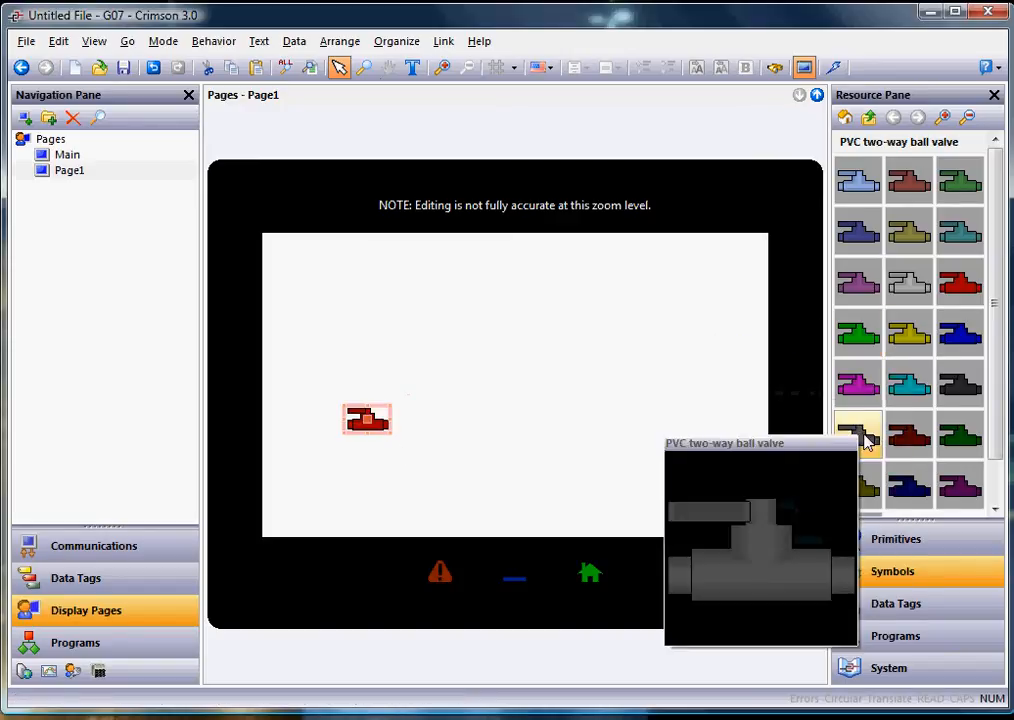
left_click_drag(865, 443, 431, 432)
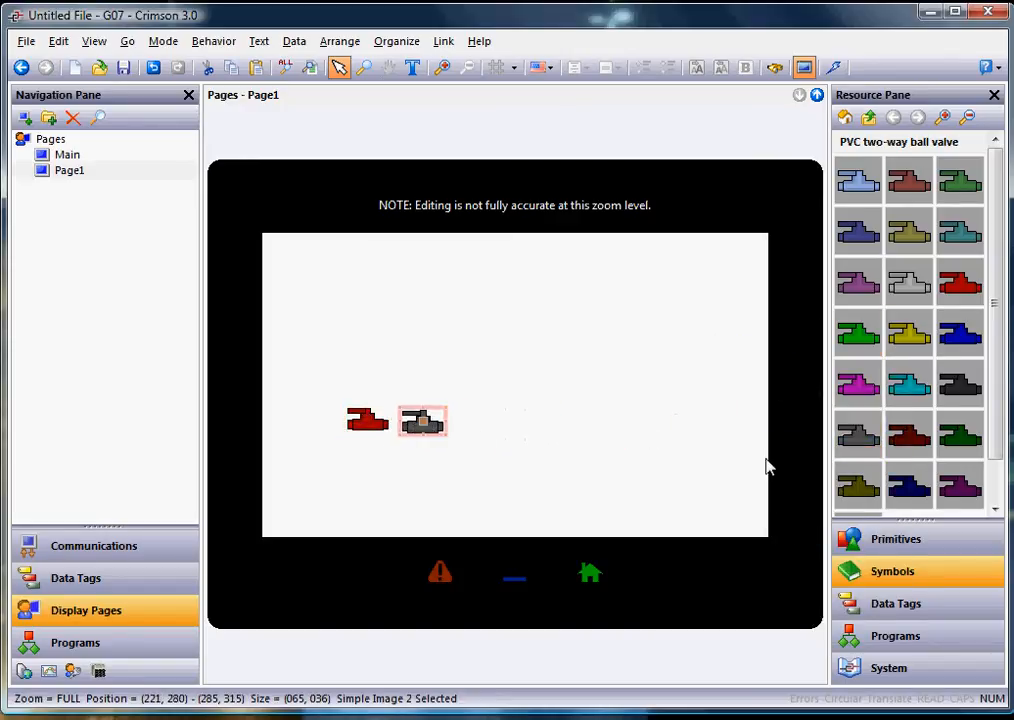
mouse_move(866, 342)
left_click_drag(866, 342, 490, 431)
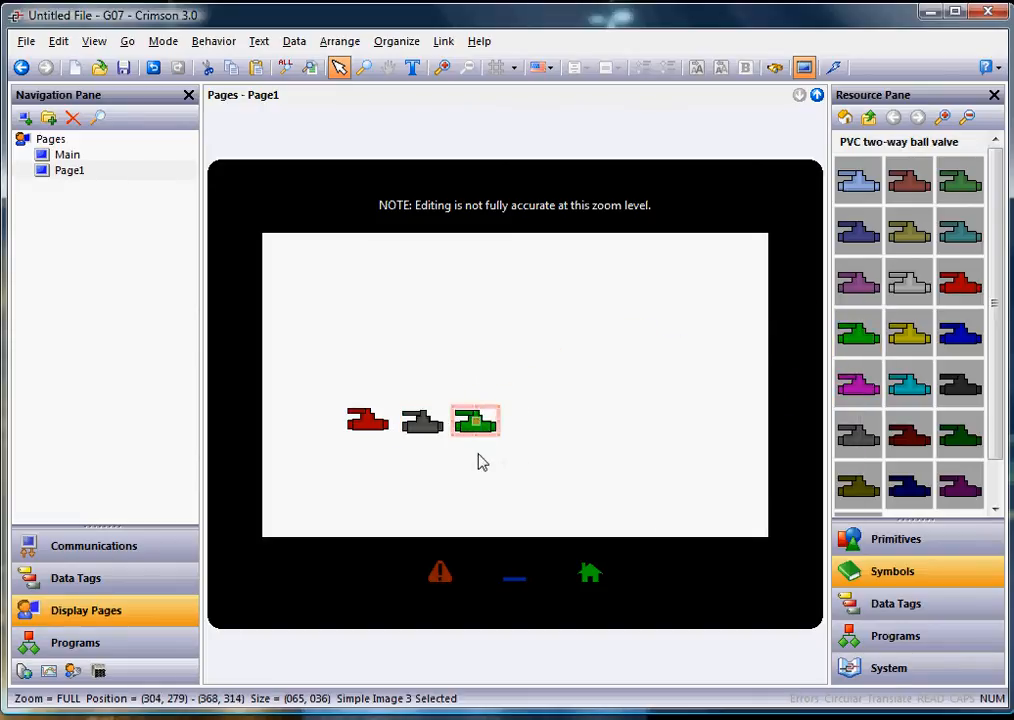
left_click(366, 422)
left_click_drag(366, 424, 367, 431)
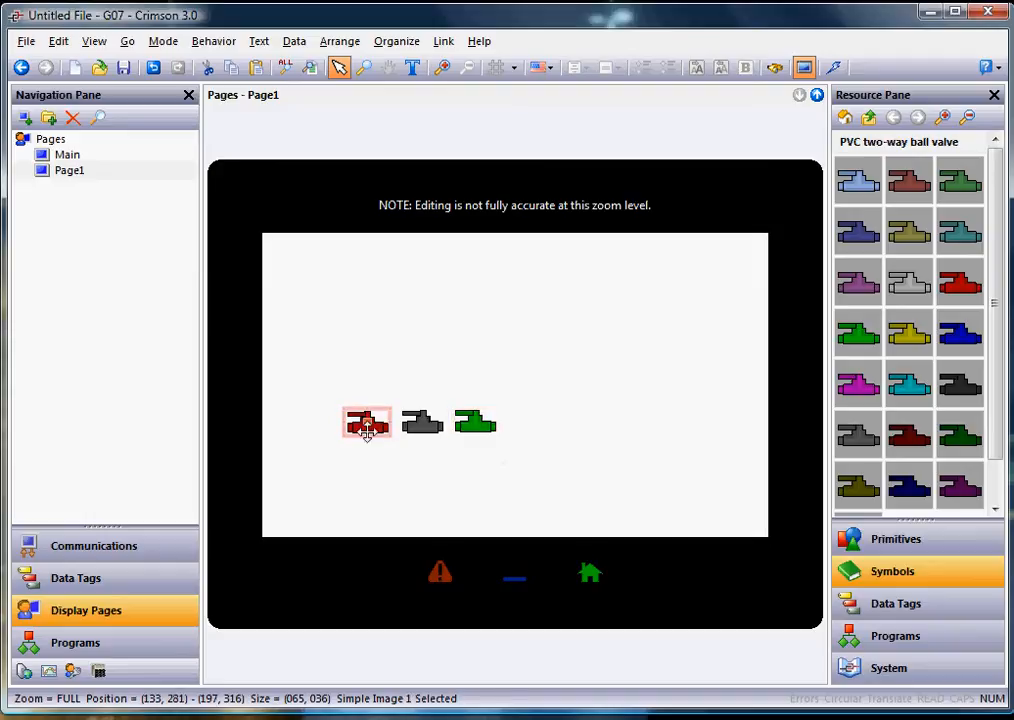
- Mirror the green valve's image horizontally so its handle points the opposite way
double_click(481, 427)
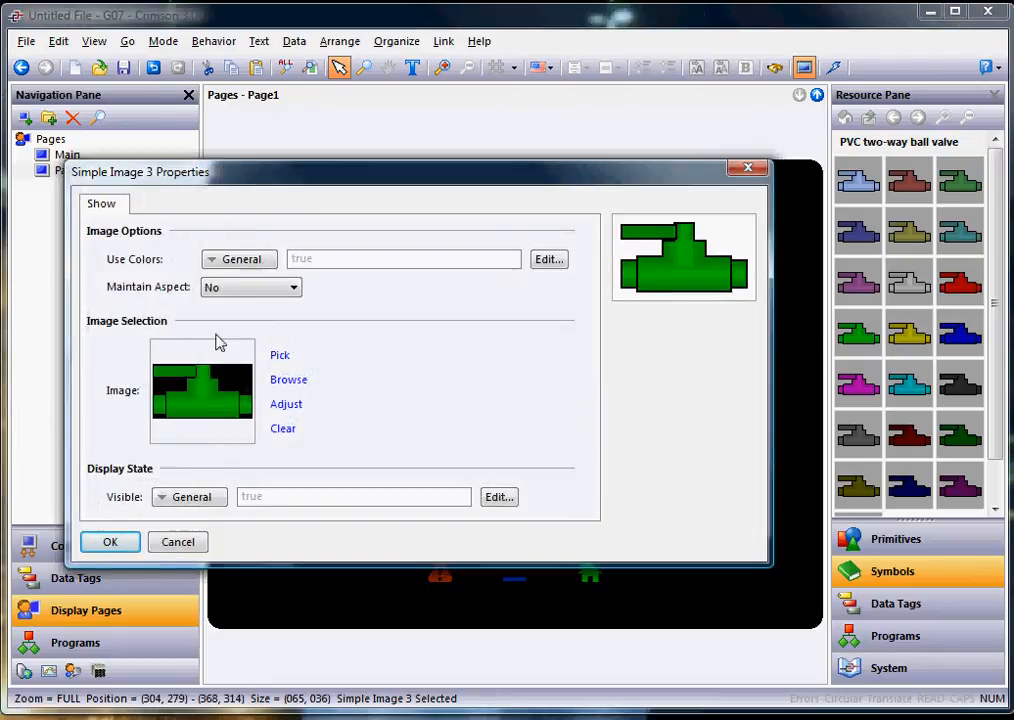
left_click(287, 406)
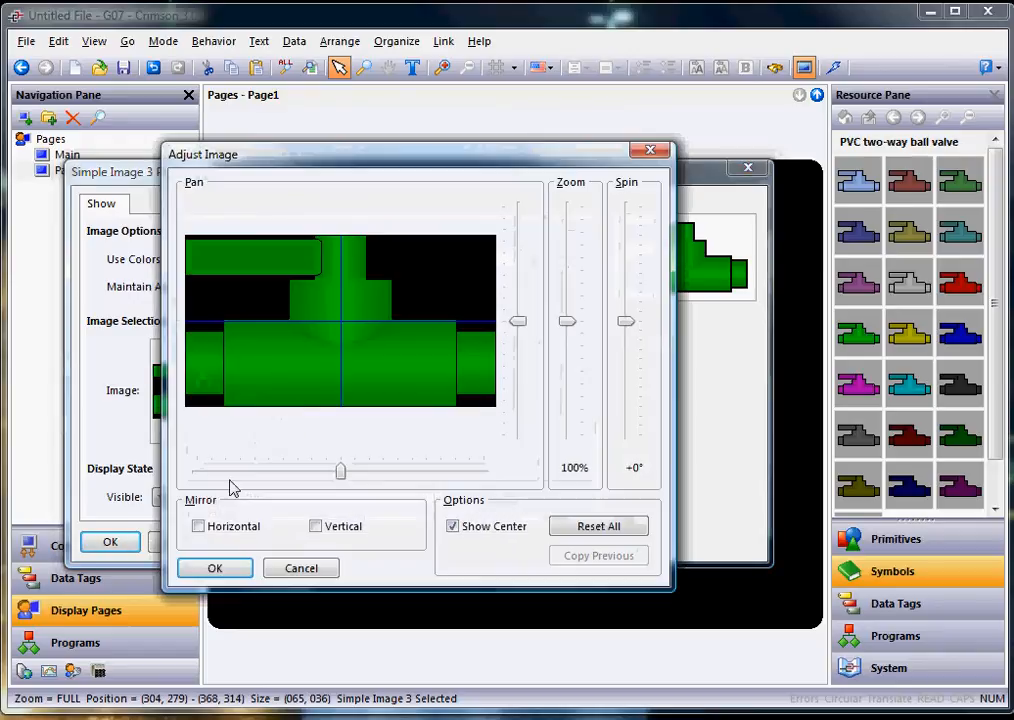
left_click(199, 527)
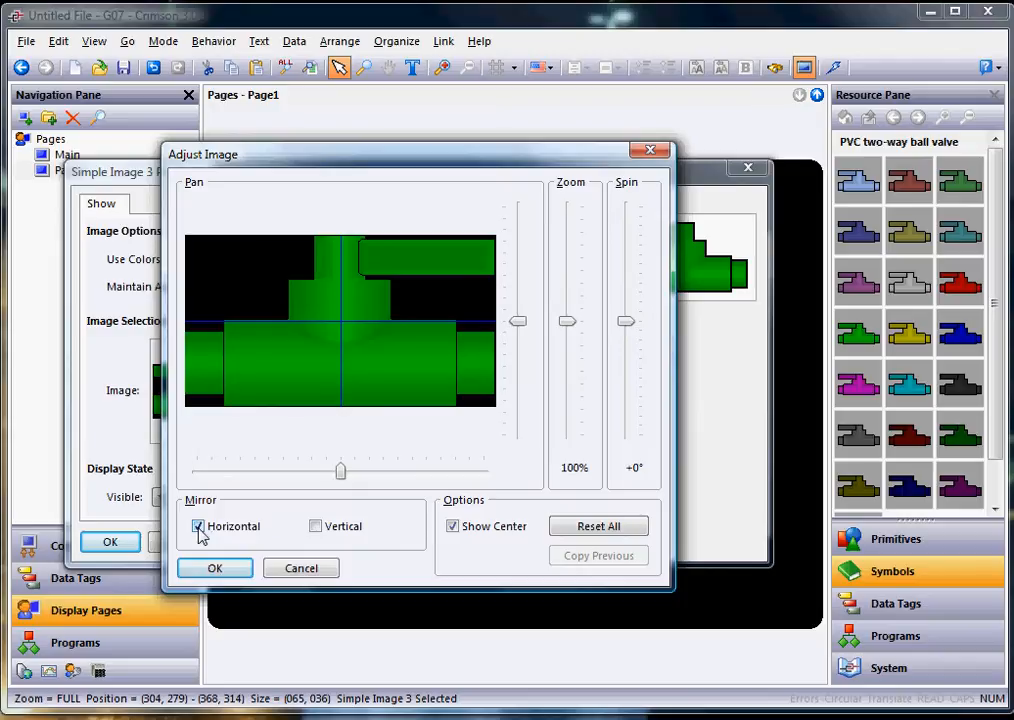
left_click(230, 570)
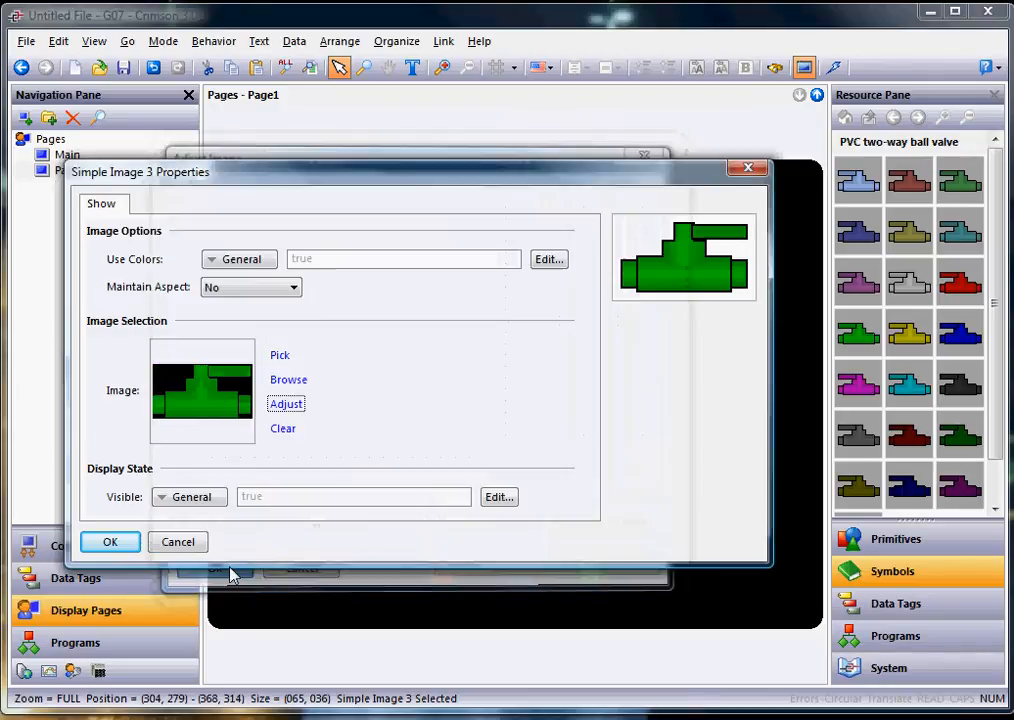
left_click(123, 542)
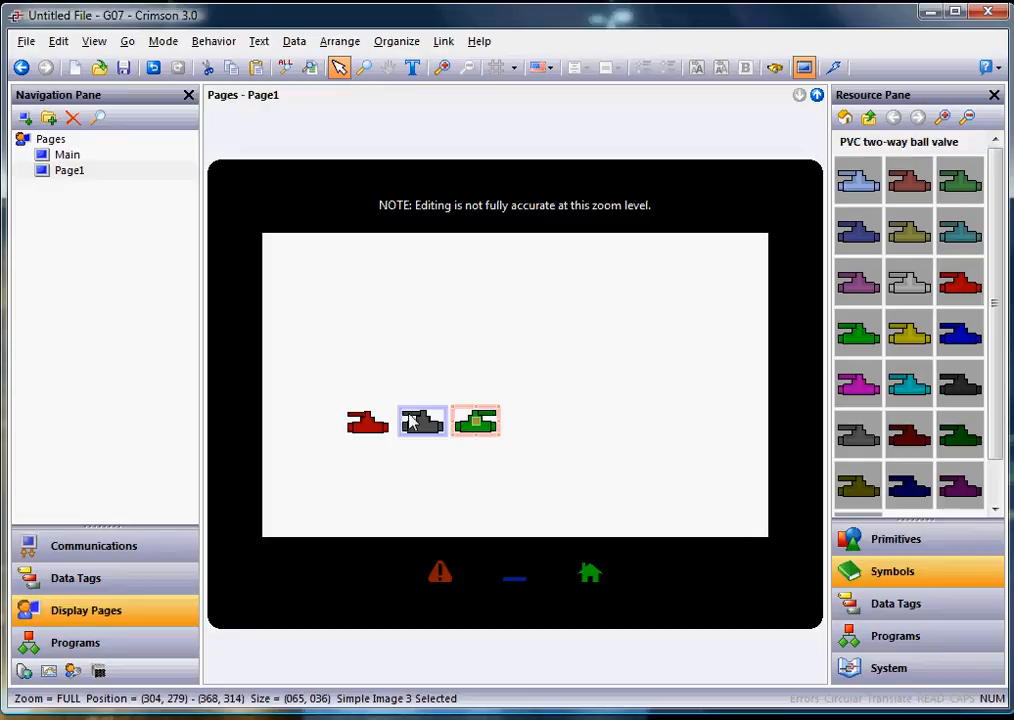
left_click(426, 466)
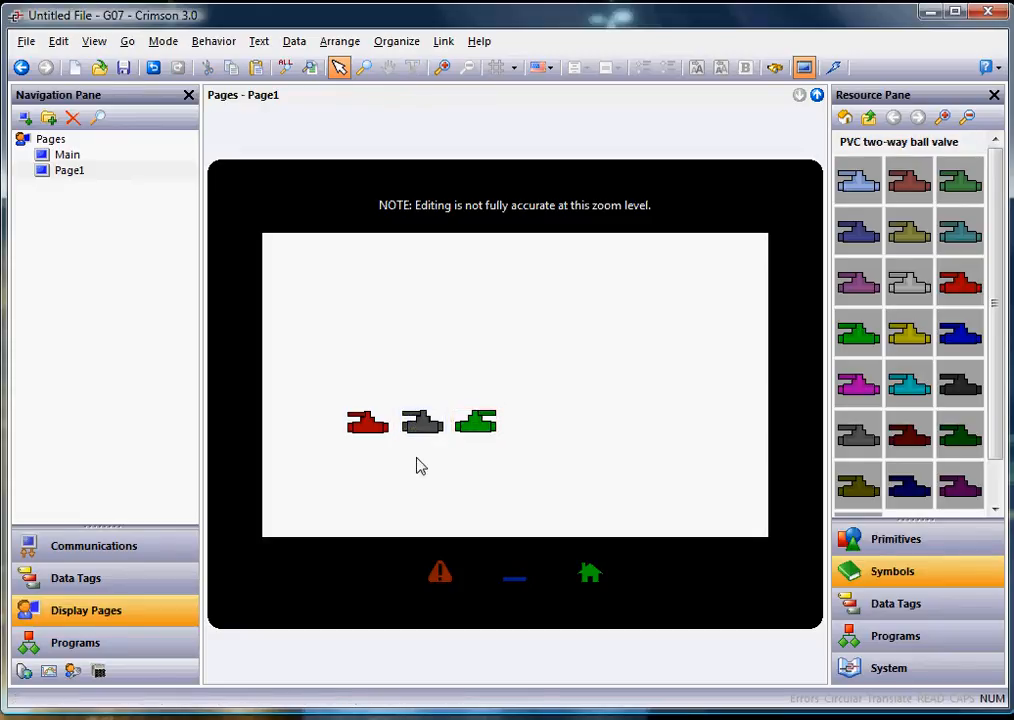
- Place a muted red rectangle from the Core Primitives category on the page, just above the gray valve
scroll(426, 461, "up", 2)
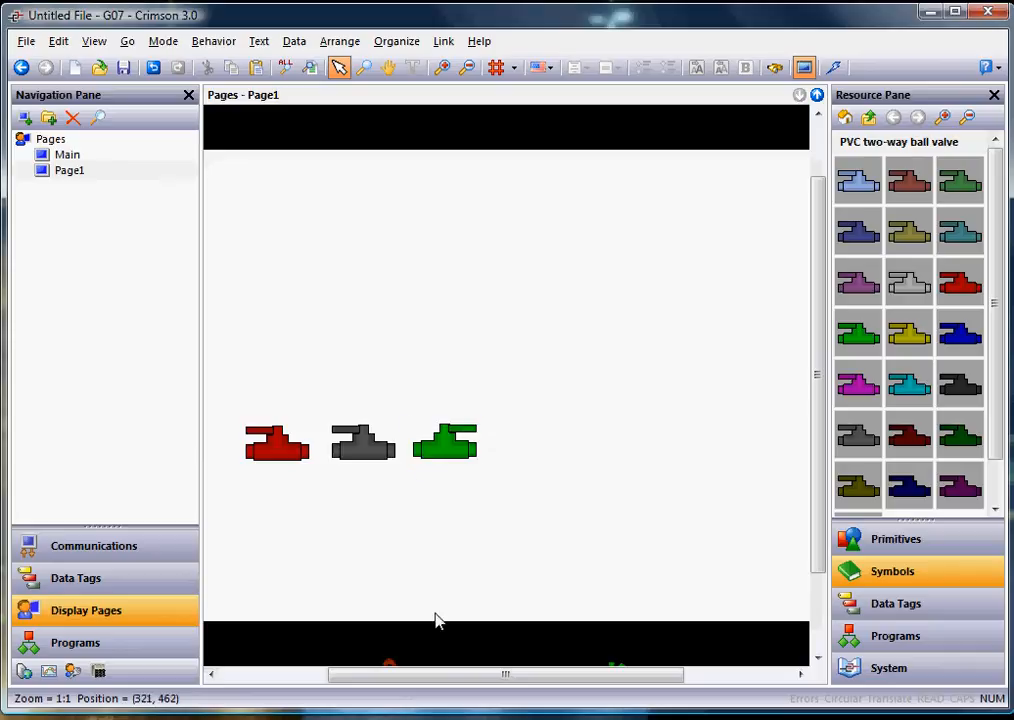
left_click_drag(437, 672, 405, 676)
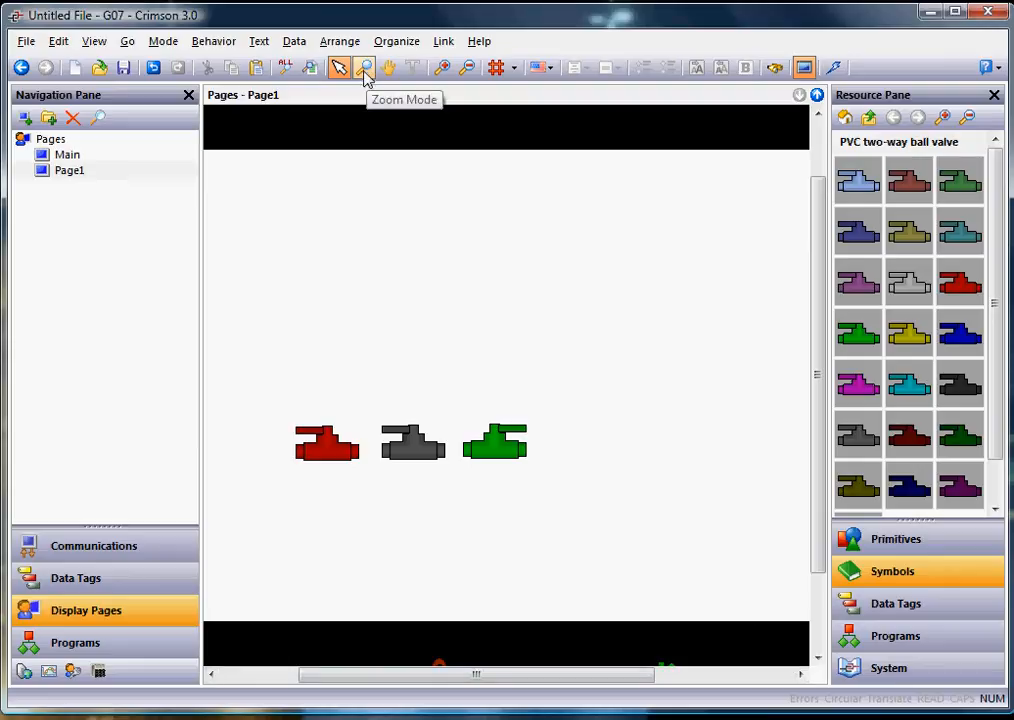
left_click(410, 437)
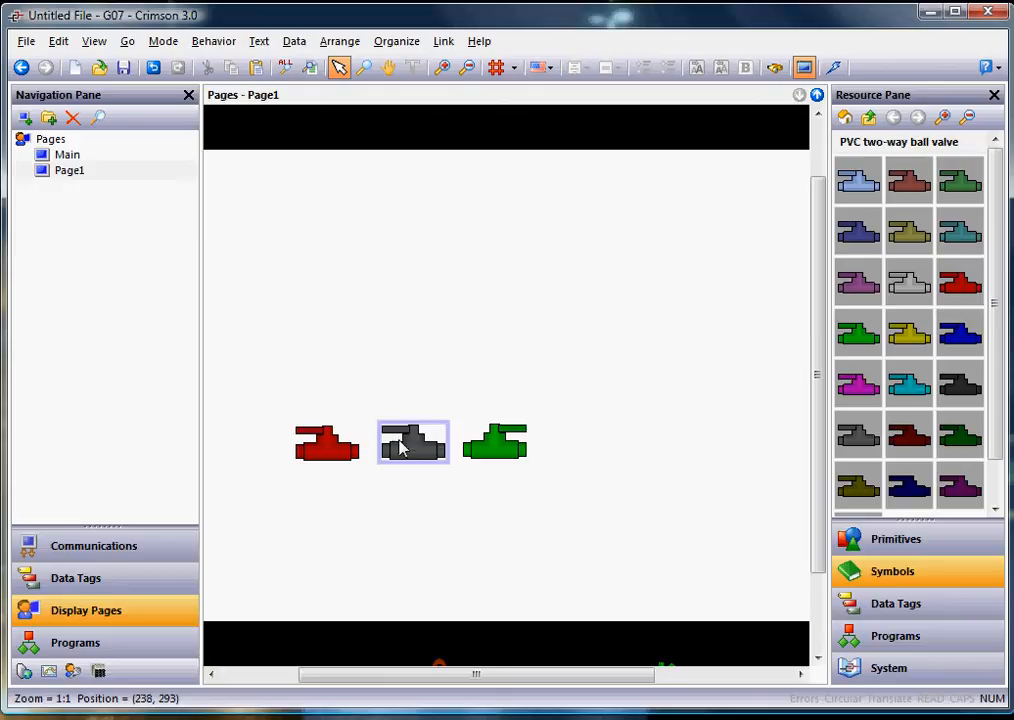
left_click(410, 370)
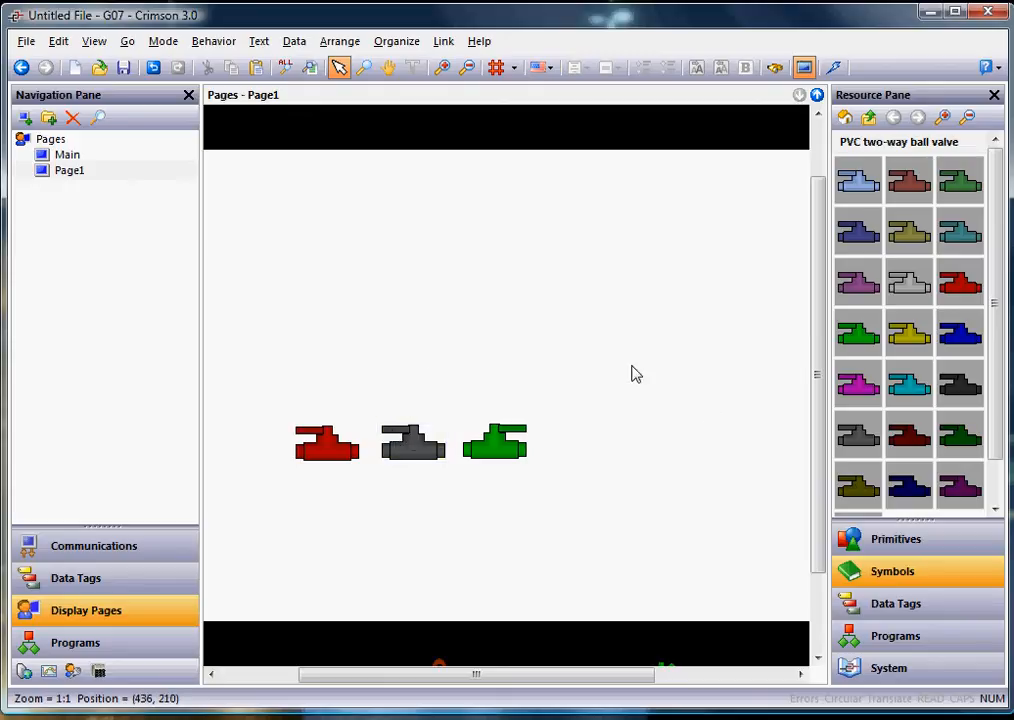
left_click(898, 545)
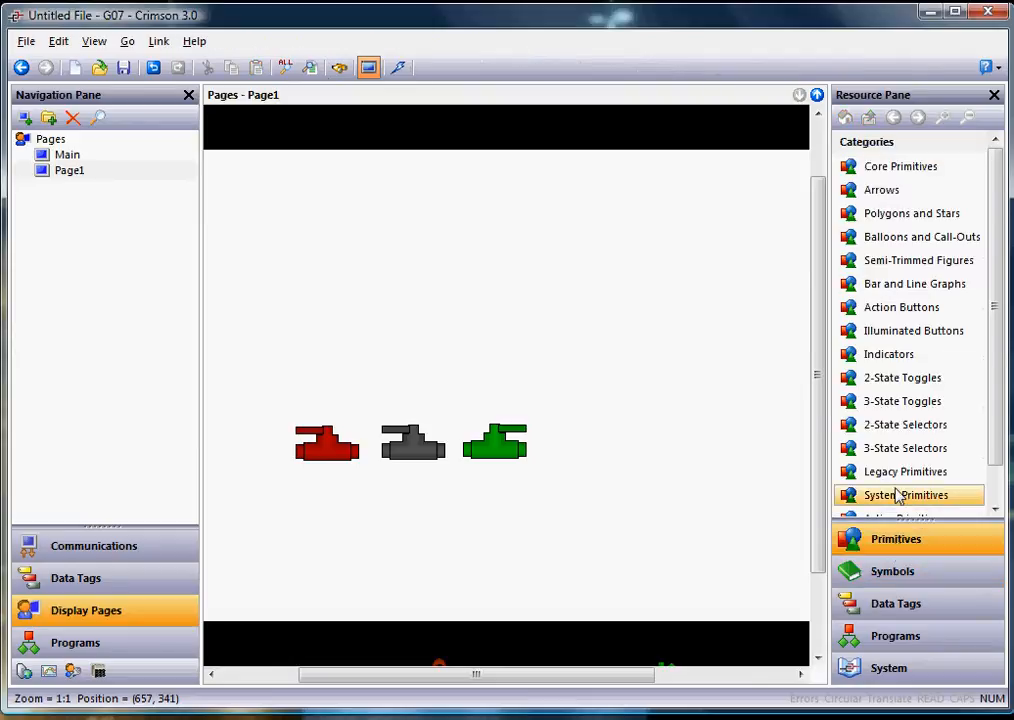
left_click(907, 172)
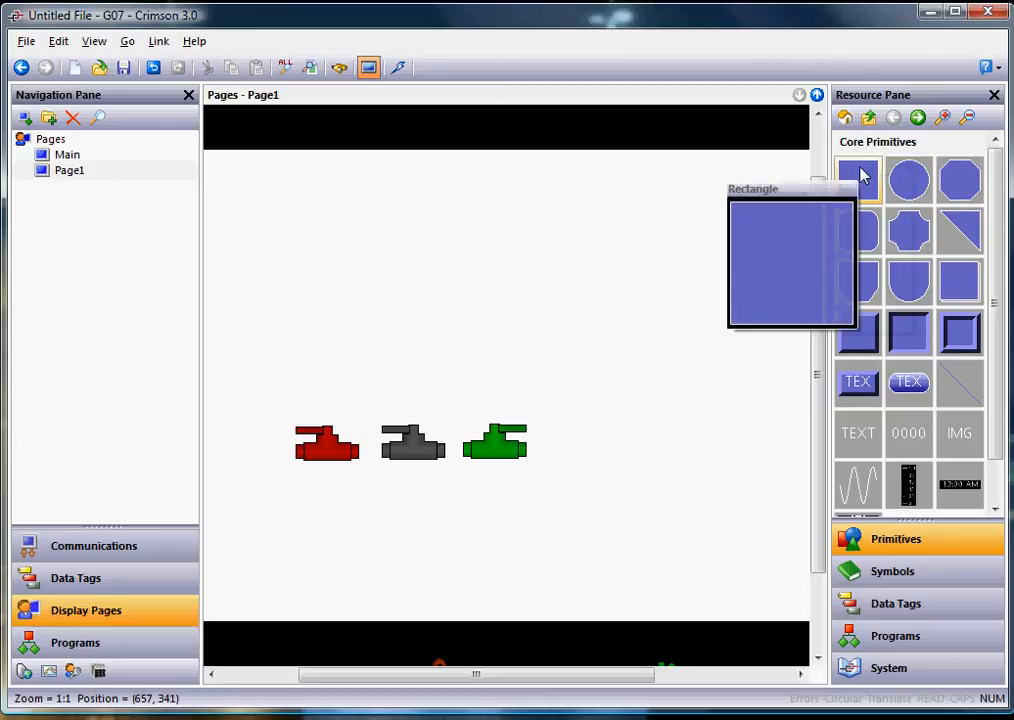
left_click(862, 176)
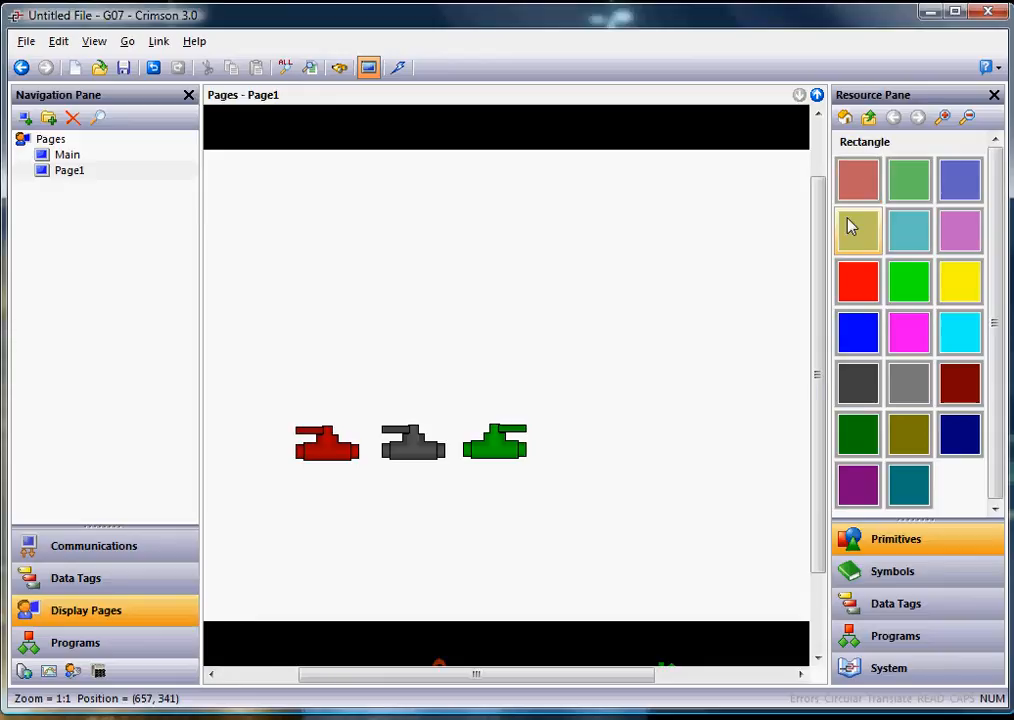
mouse_move(860, 226)
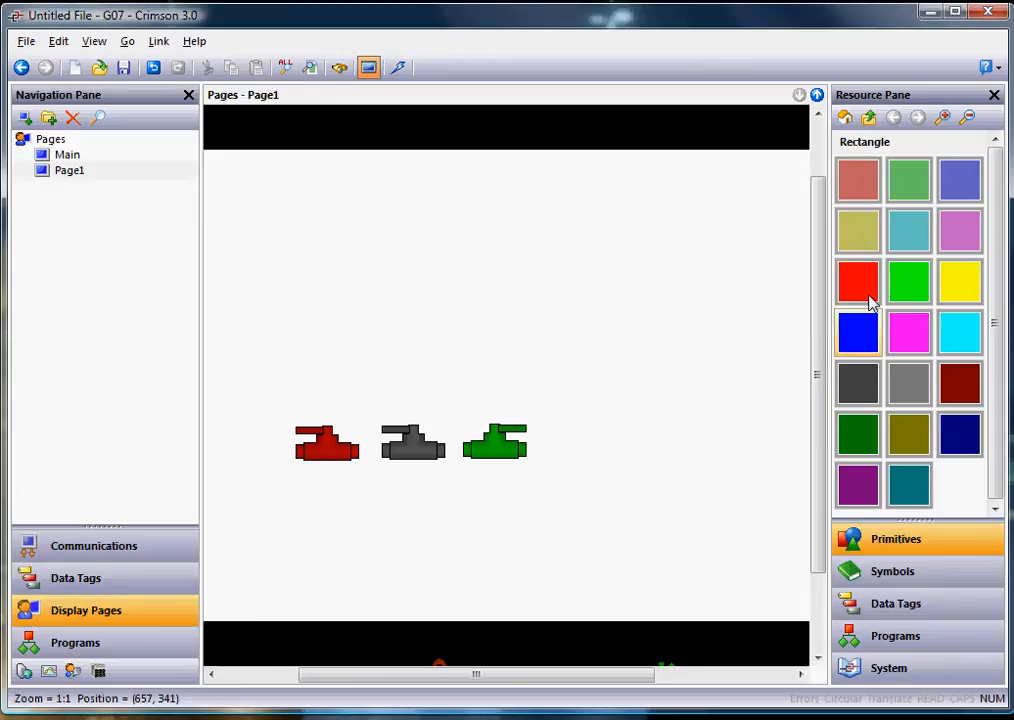
mouse_move(872, 190)
left_click_drag(872, 190, 368, 404)
- Move the red rectangle over the gray valve's handle, at about (220, 274)
left_click_drag(381, 358, 354, 429)
scroll(368, 428, "up", 1)
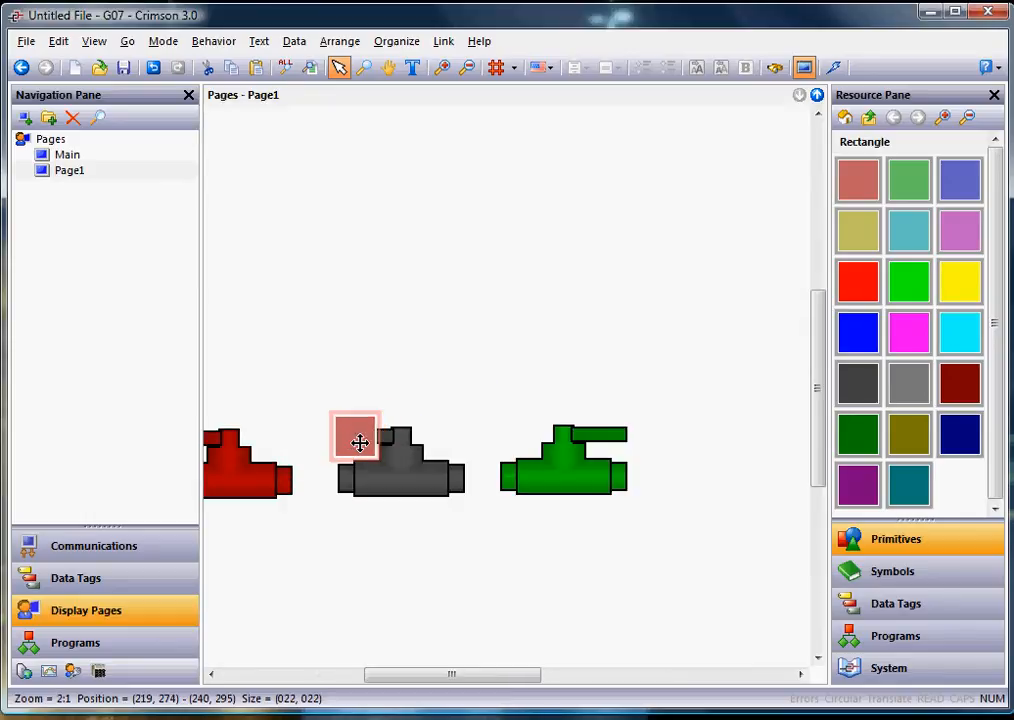
left_click(361, 440)
left_click(403, 410)
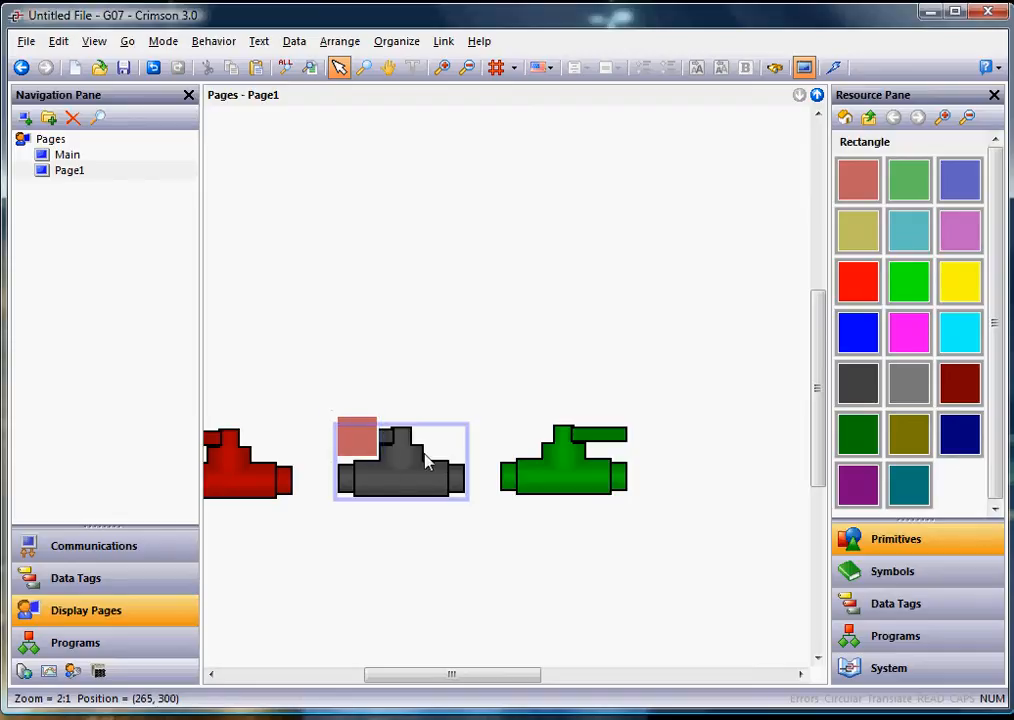
- Set the rectangle's fill to White and edge width to None, and shrink it to about 22 by 13 over the handle
double_click(361, 447)
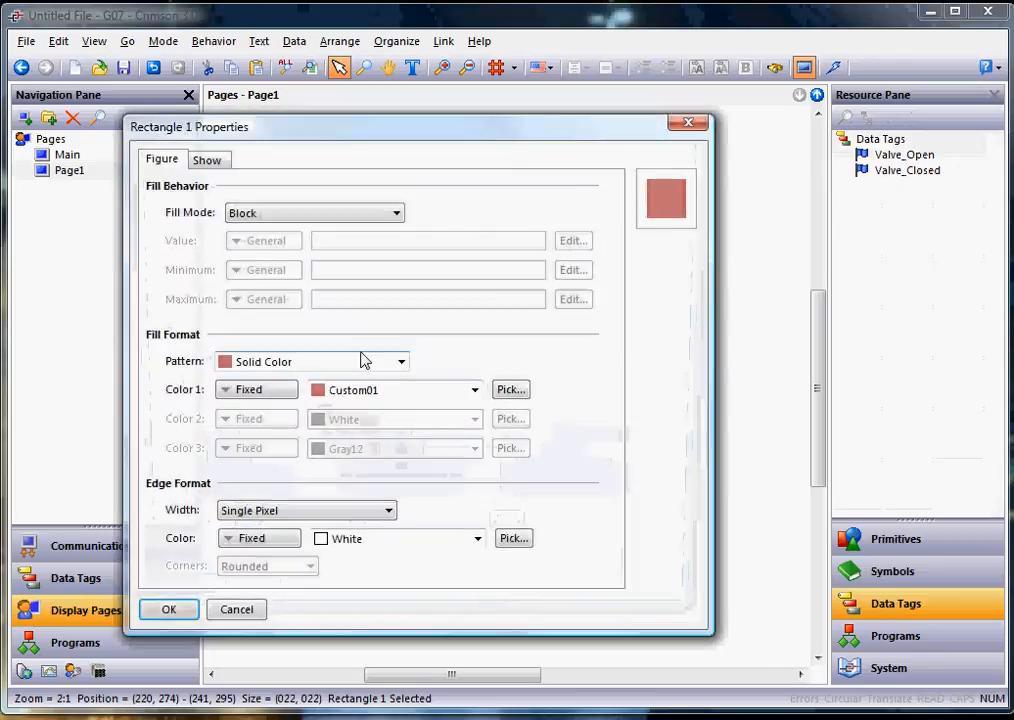
left_click(400, 398)
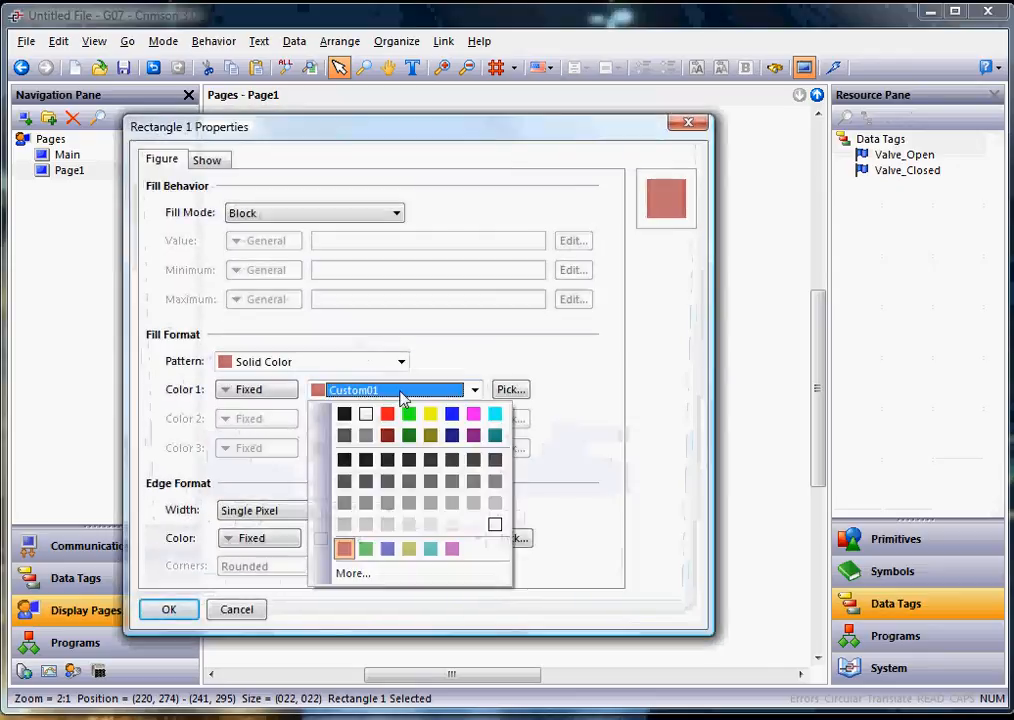
left_click(362, 413)
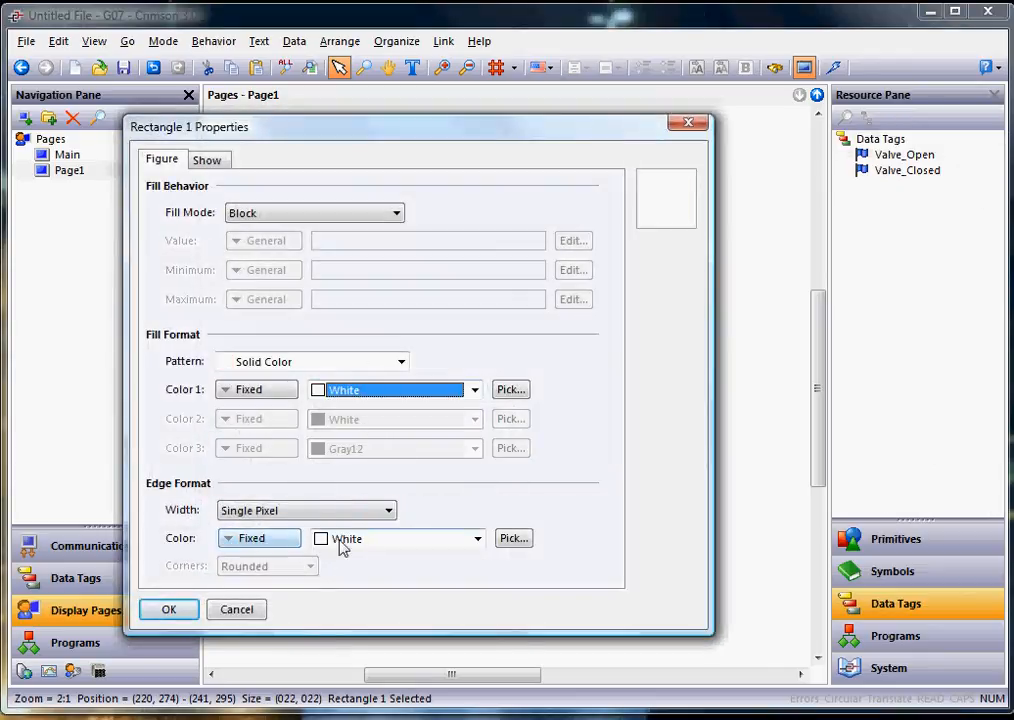
left_click(276, 512)
left_click(268, 526)
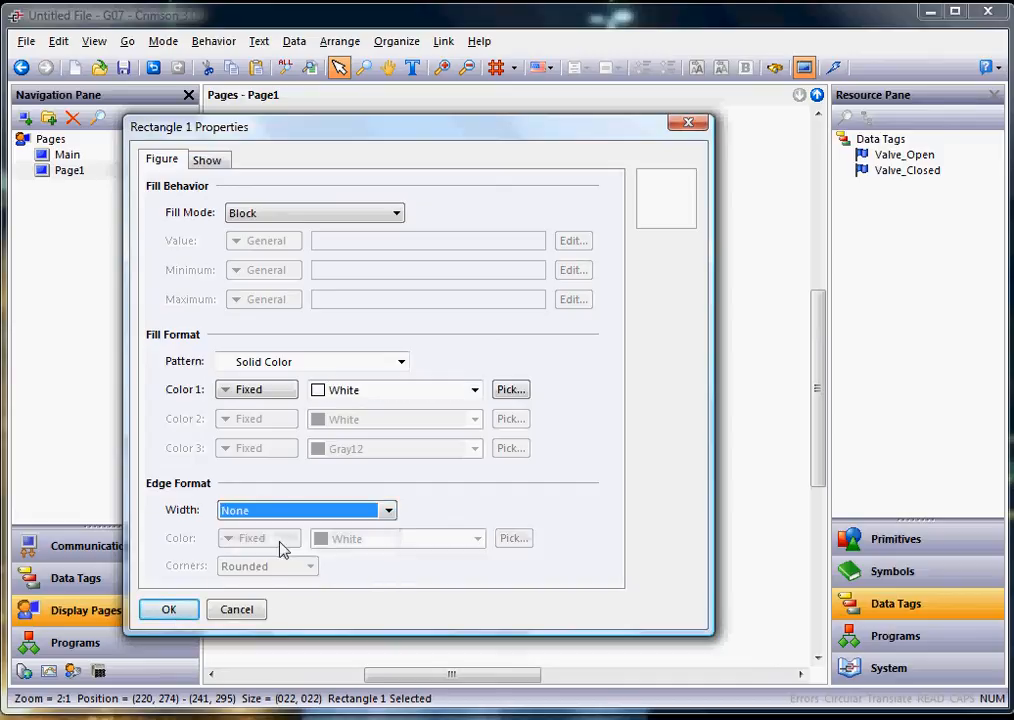
left_click(162, 609)
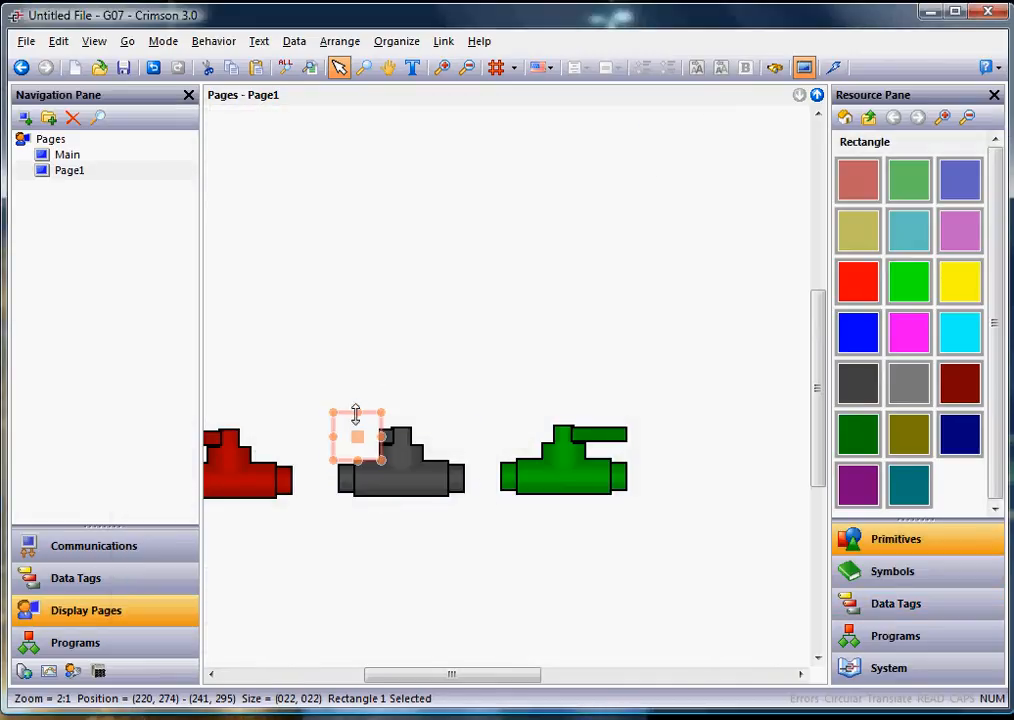
left_click_drag(360, 413, 357, 444)
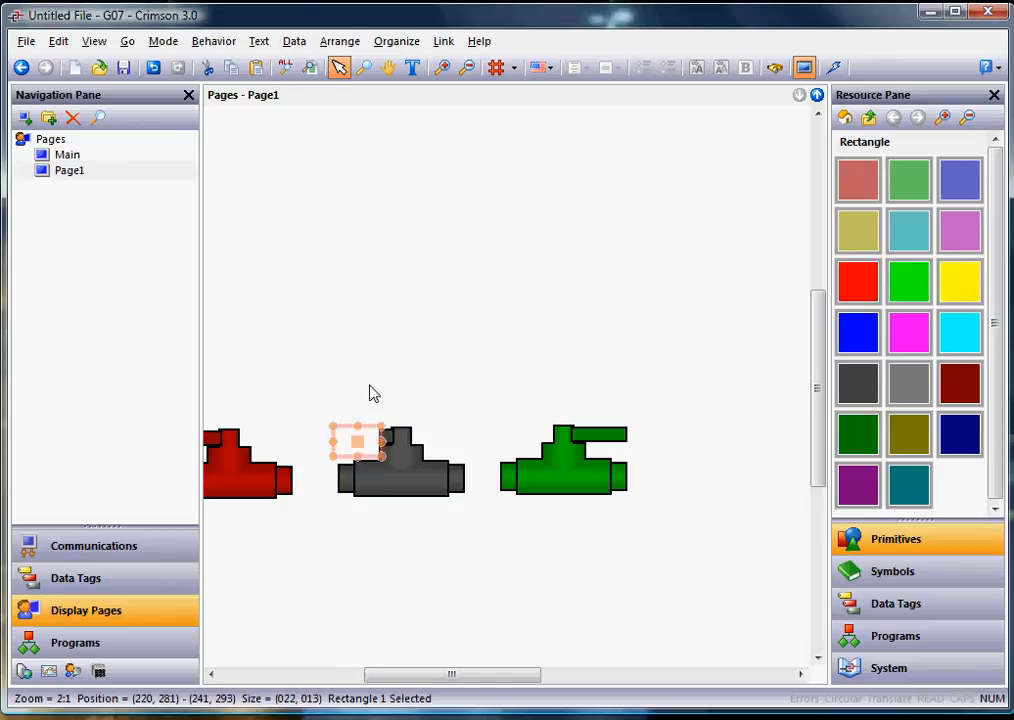
left_click(389, 414)
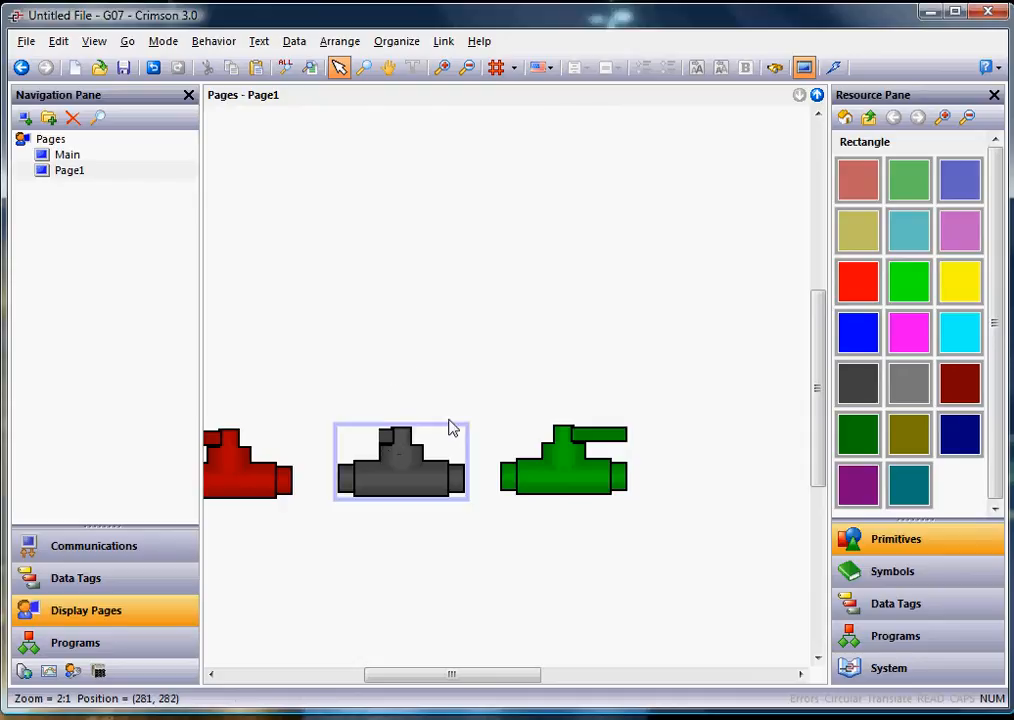
- Group the white rectangle with the gray valve
left_click_drag(312, 382, 486, 551)
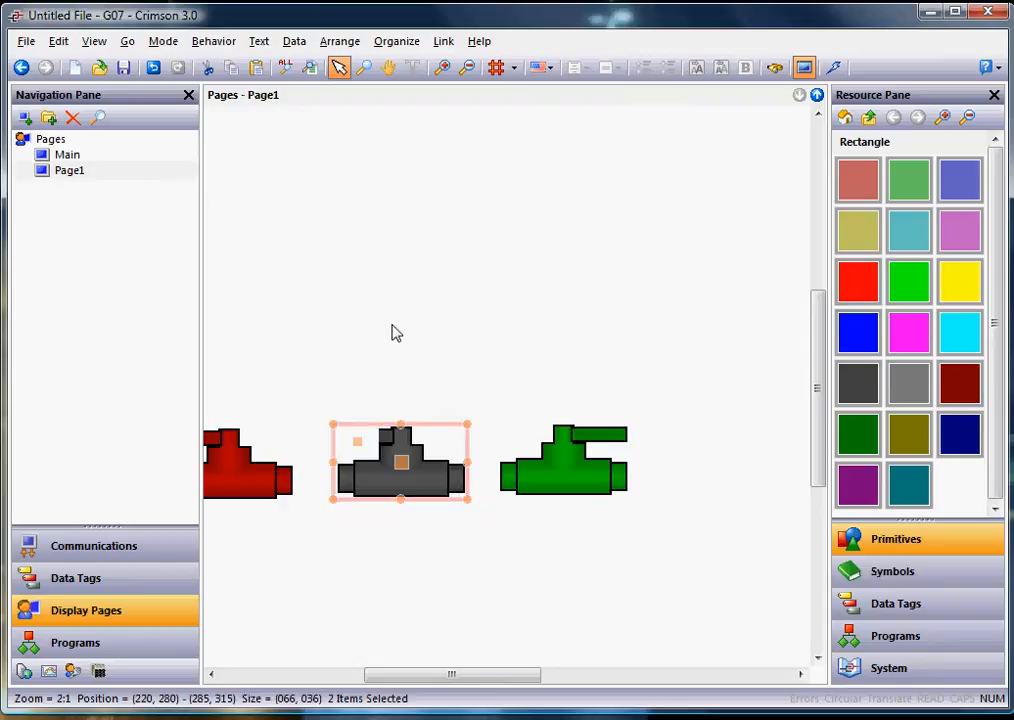
left_click(330, 381)
left_click_drag(316, 455, 491, 549)
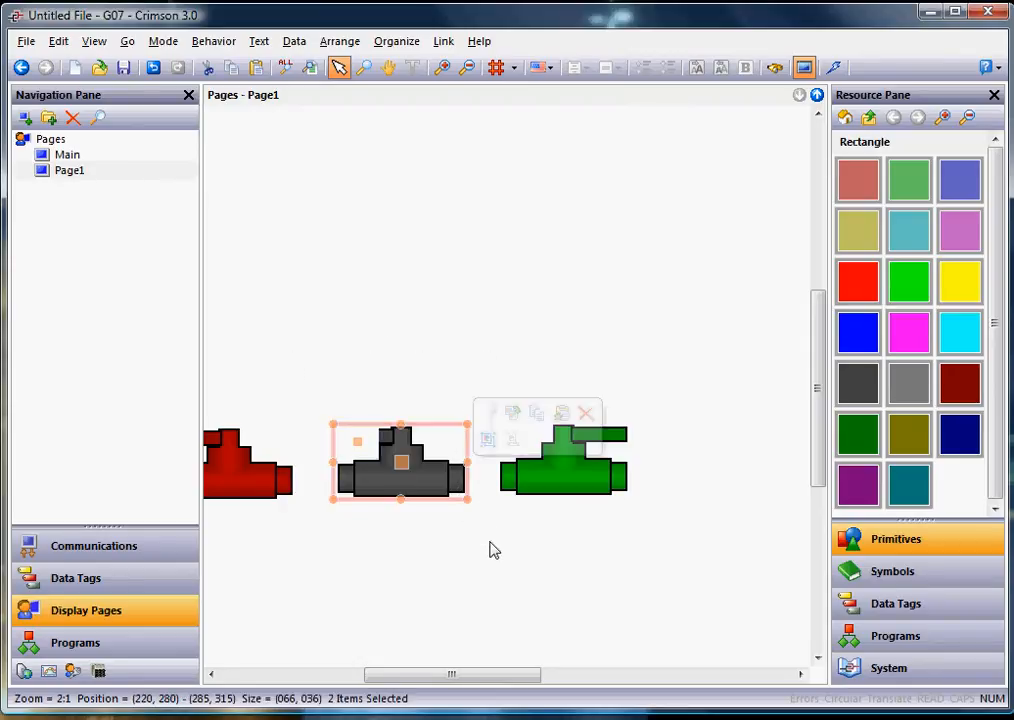
left_click(489, 442)
left_click(441, 360)
scroll(428, 425, "down", 1)
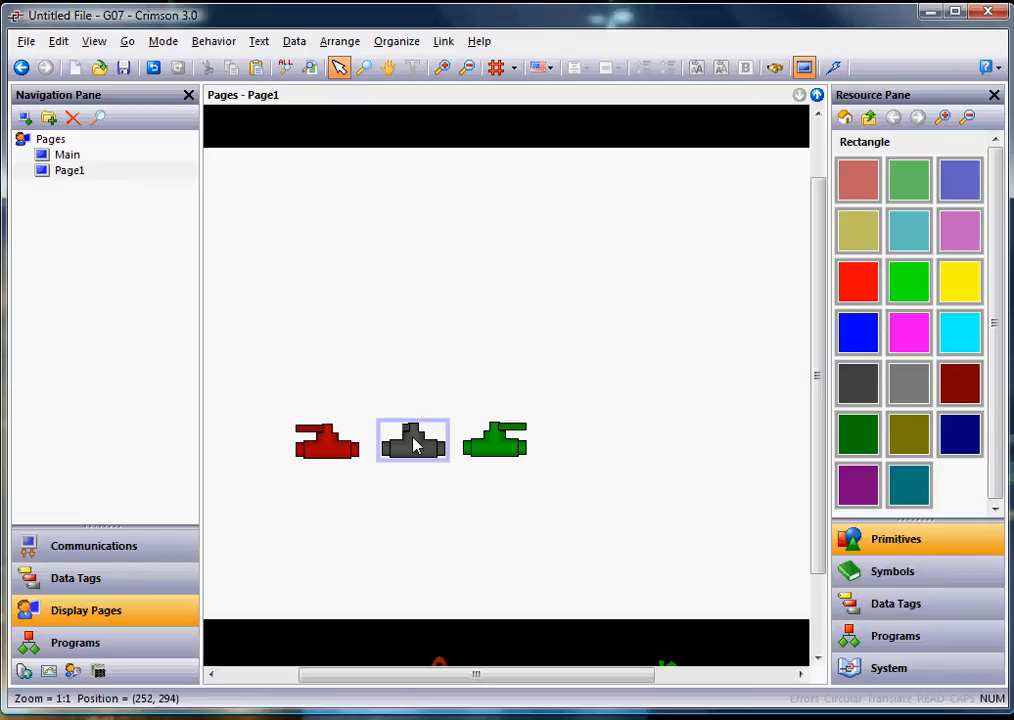
- Move the grouped gray valve slightly closer to the red one, and shift the green valve to about (297, 280)
mouse_move(416, 444)
left_mouse_down()
mouse_move(326, 436)
mouse_move(405, 437)
left_mouse_up()
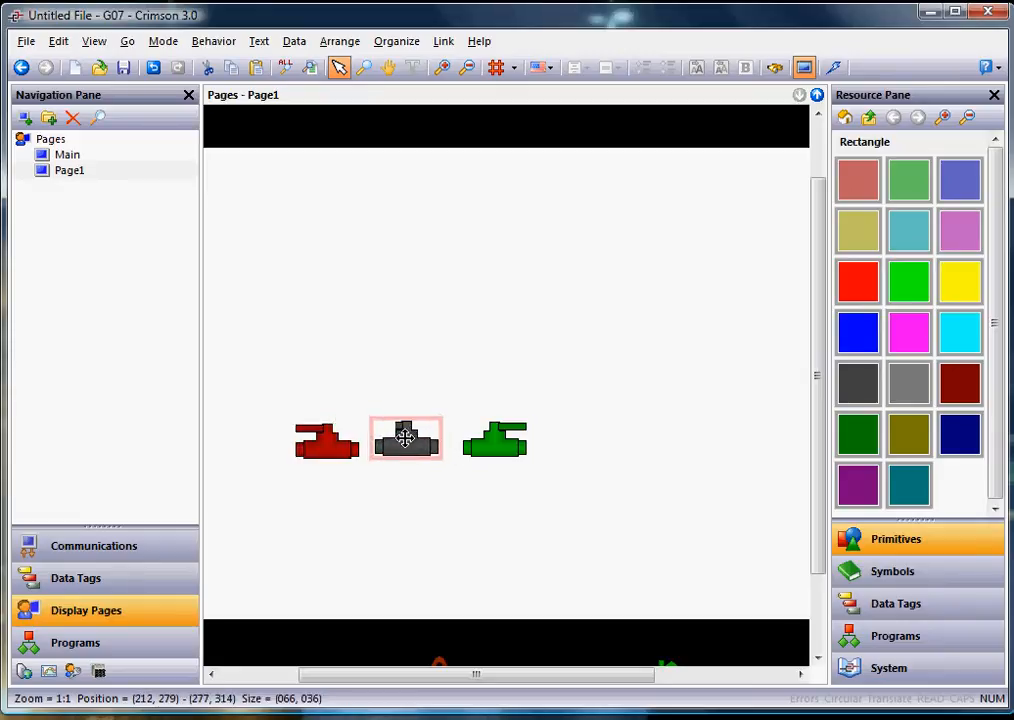
left_click(421, 482)
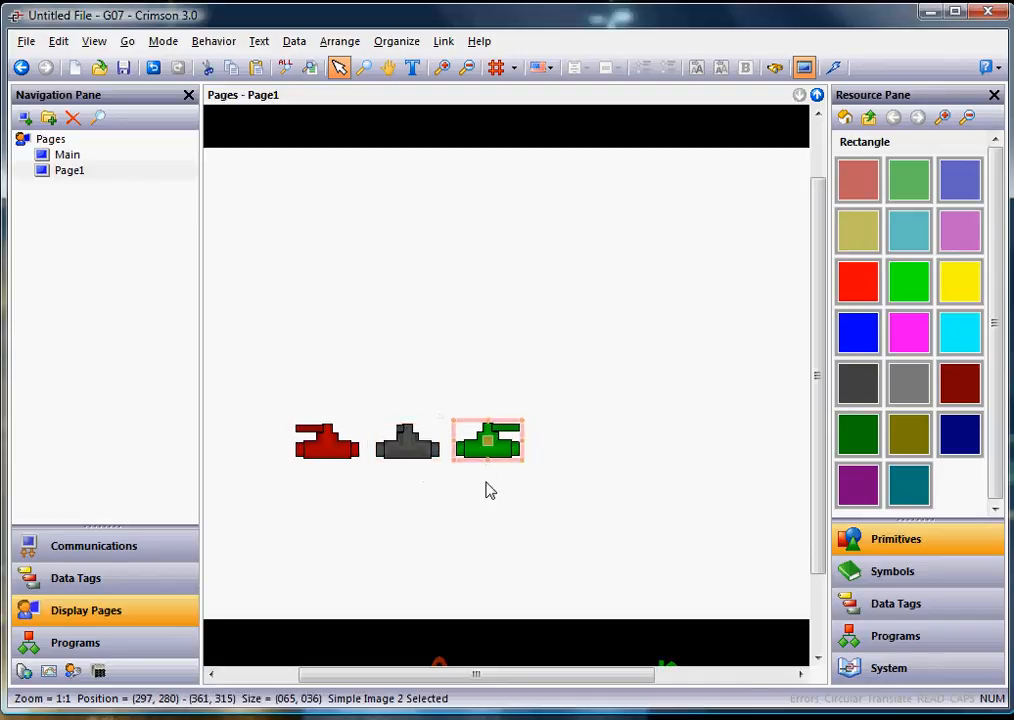
left_click(465, 487)
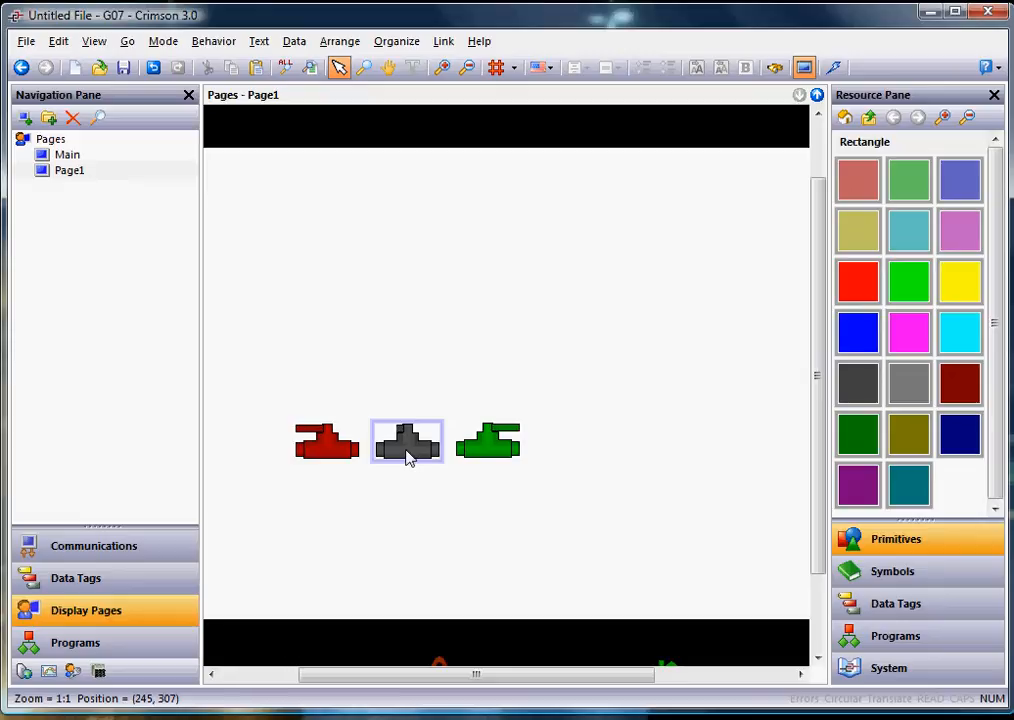
left_click(486, 442)
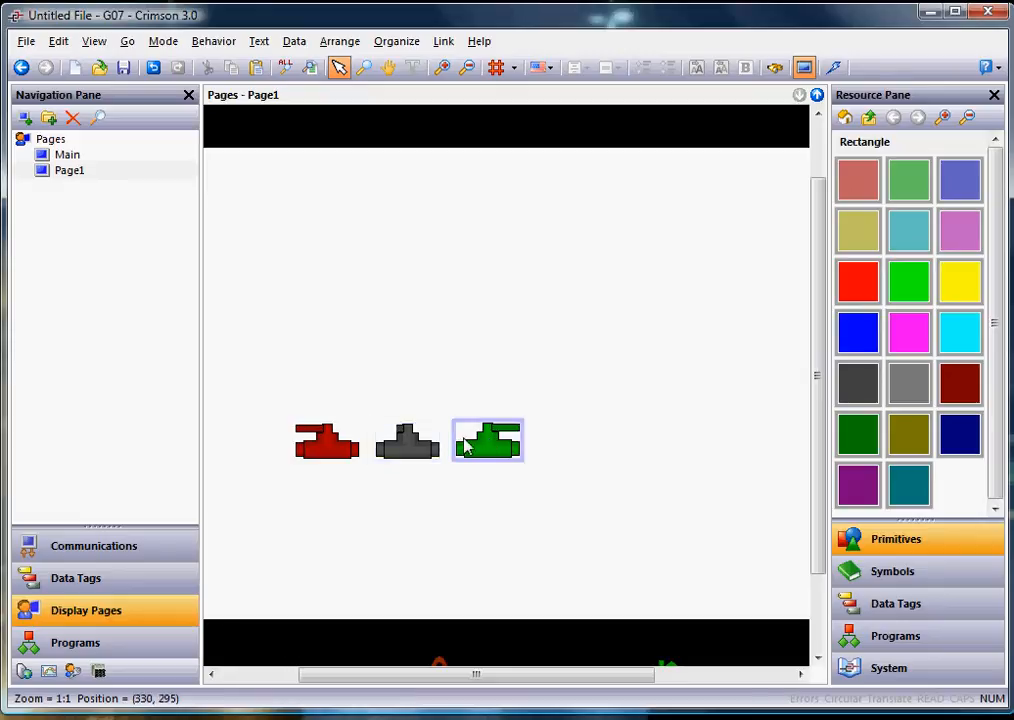
left_click(325, 444)
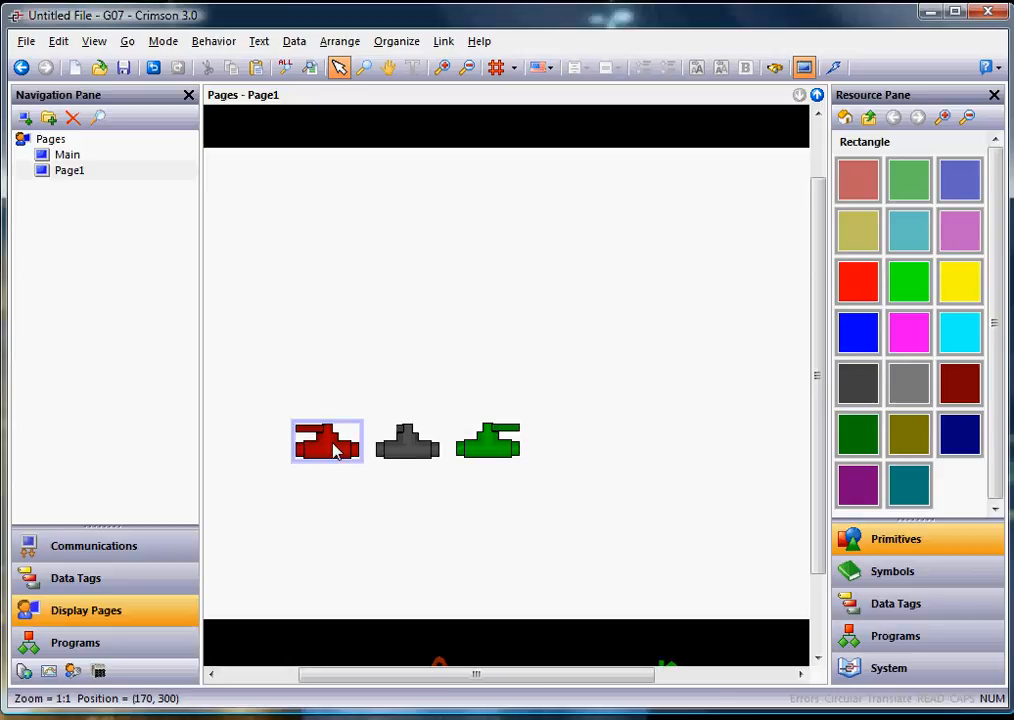
- Set the red valve's visibility to the Valve_Closed tag
double_click(336, 451)
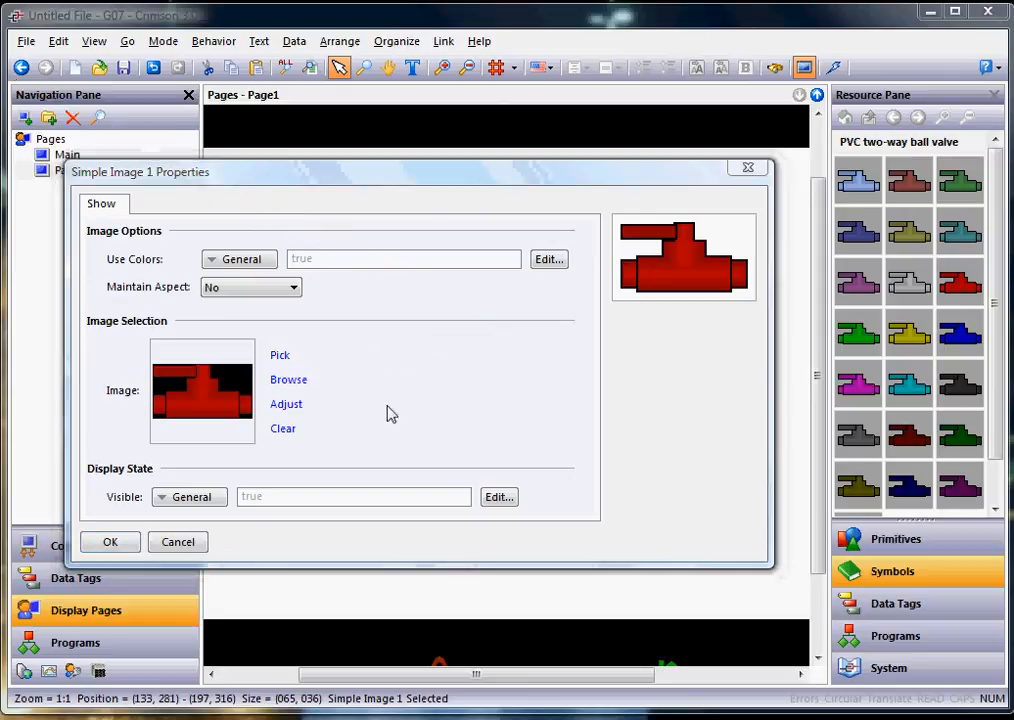
left_click(894, 612)
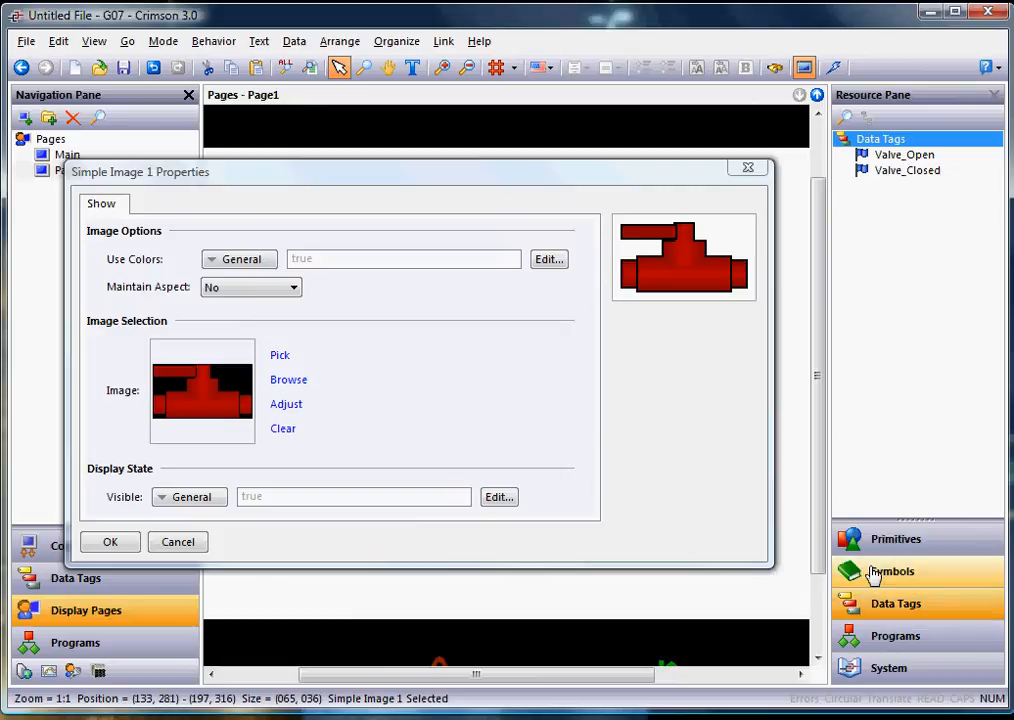
left_click(914, 172)
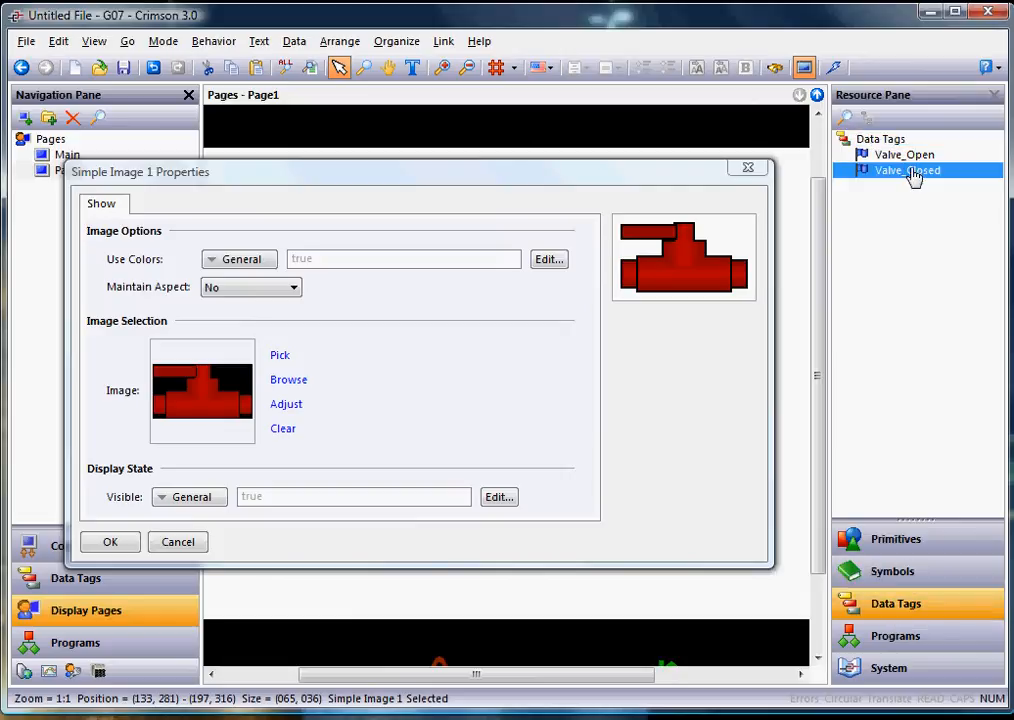
left_click_drag(914, 172, 330, 500)
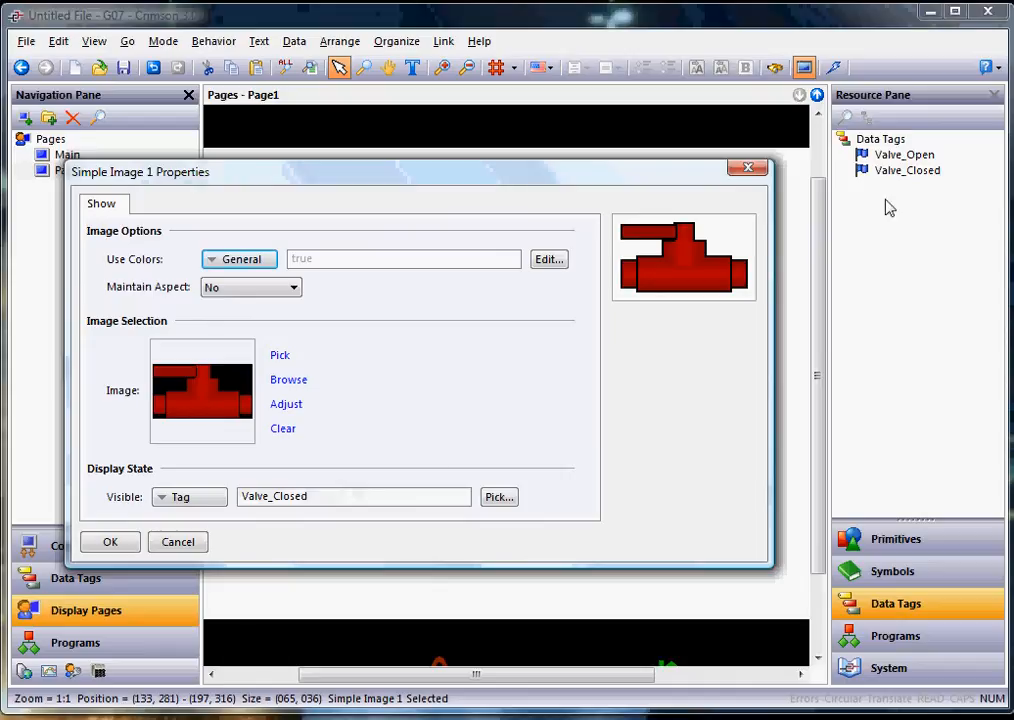
left_click_drag(898, 172, 330, 500)
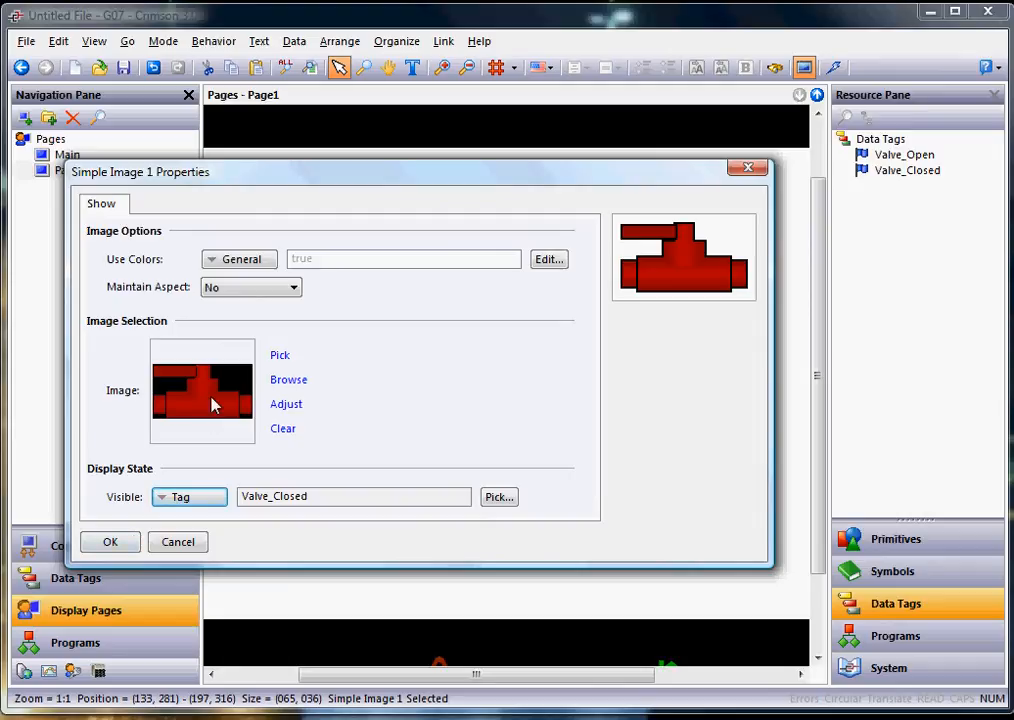
left_click(110, 543)
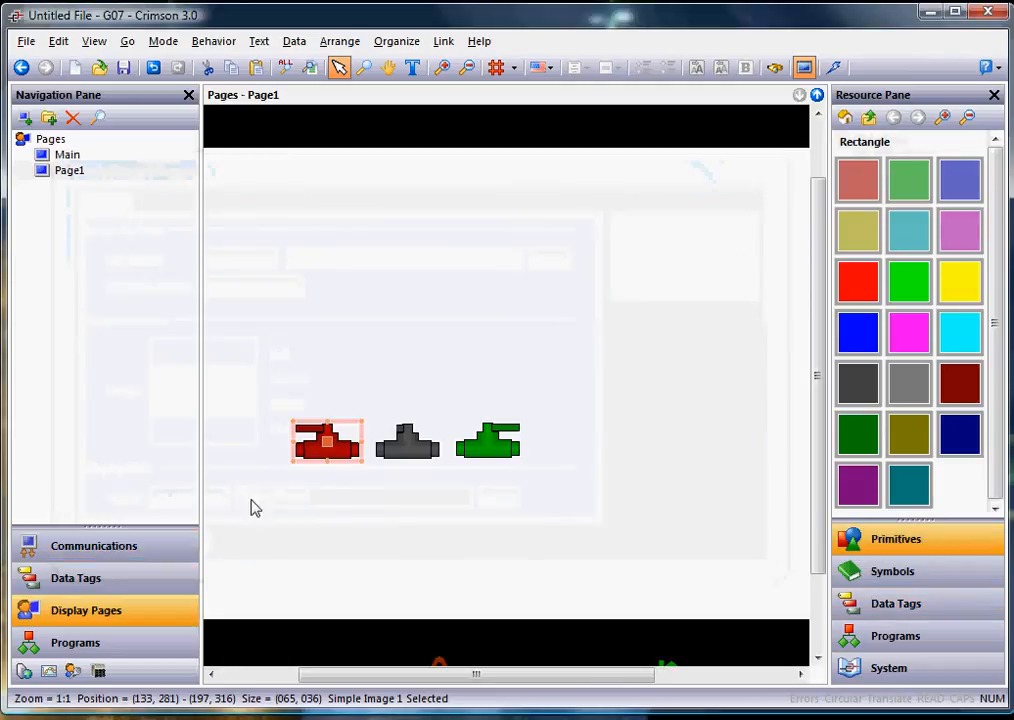
- Set the green valve's visibility to the Valve_Open tag
double_click(495, 440)
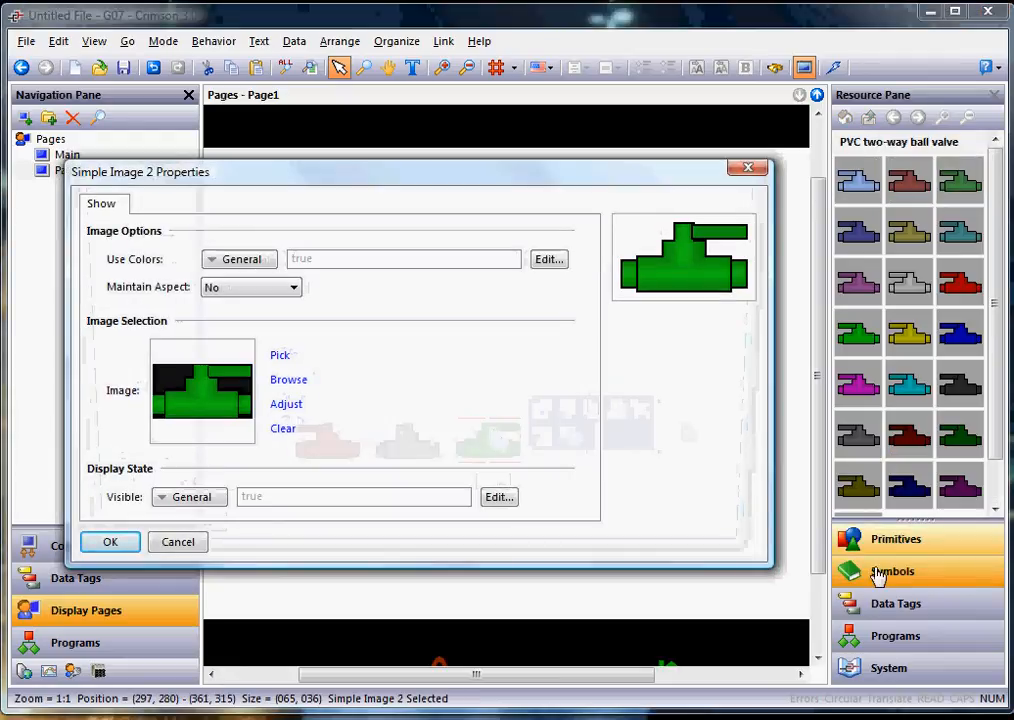
left_click(885, 605)
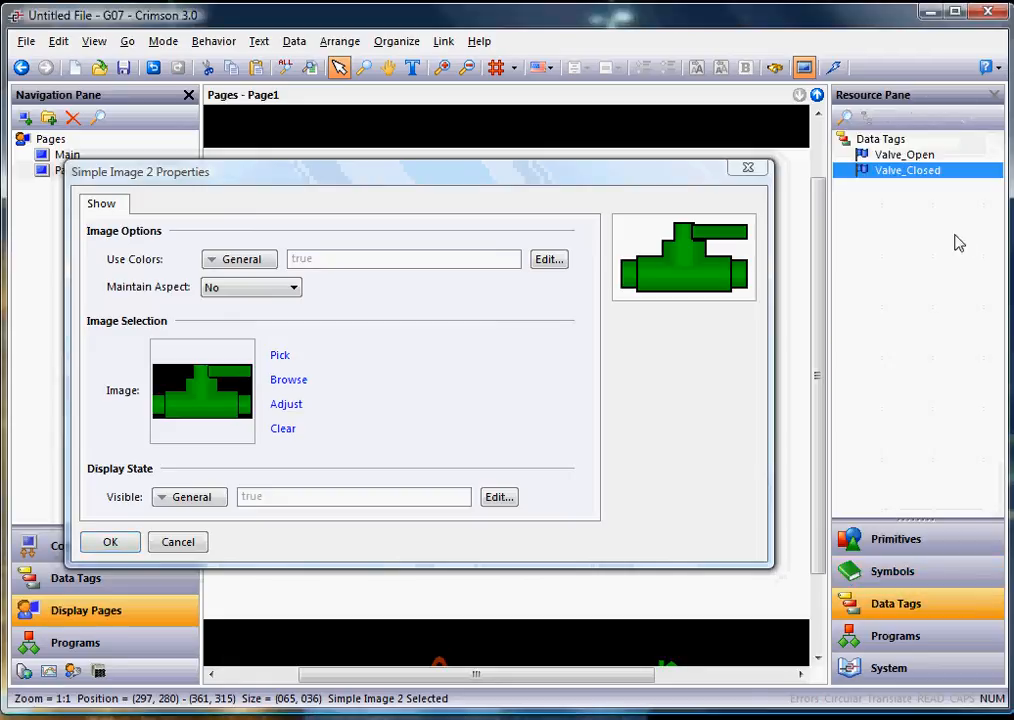
left_click(920, 157)
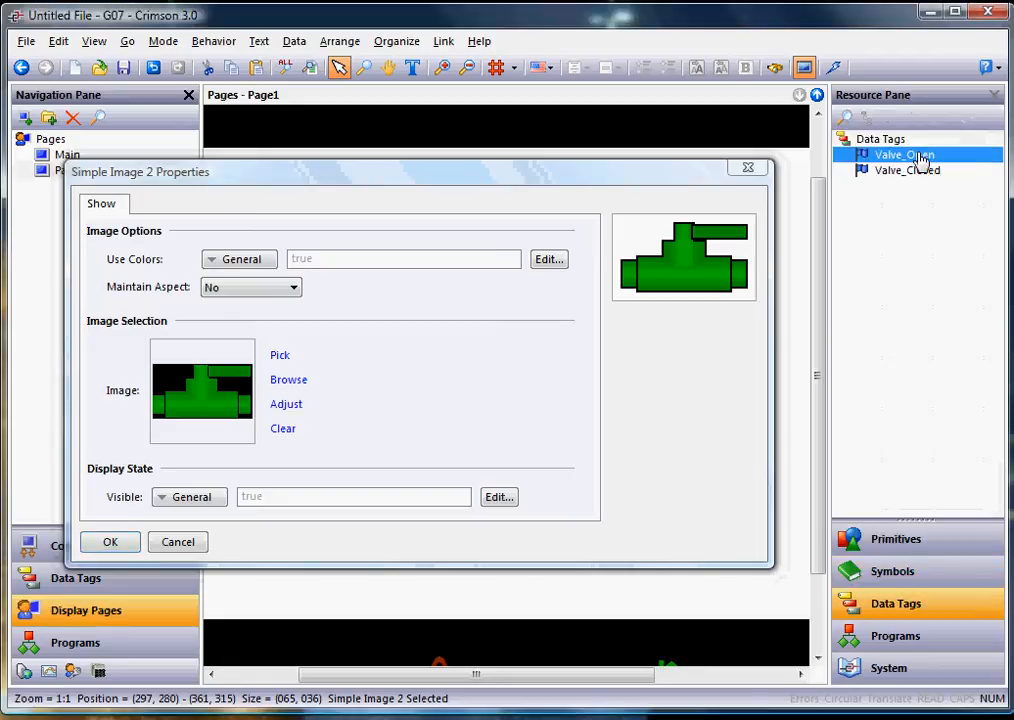
left_click_drag(920, 160, 331, 502)
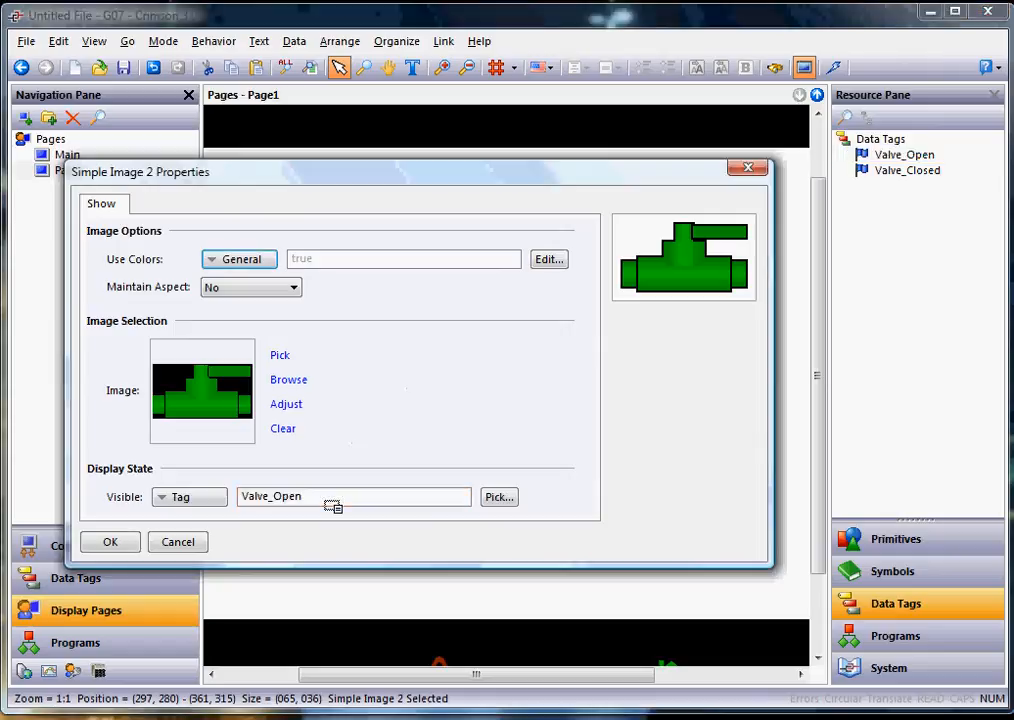
left_click(110, 544)
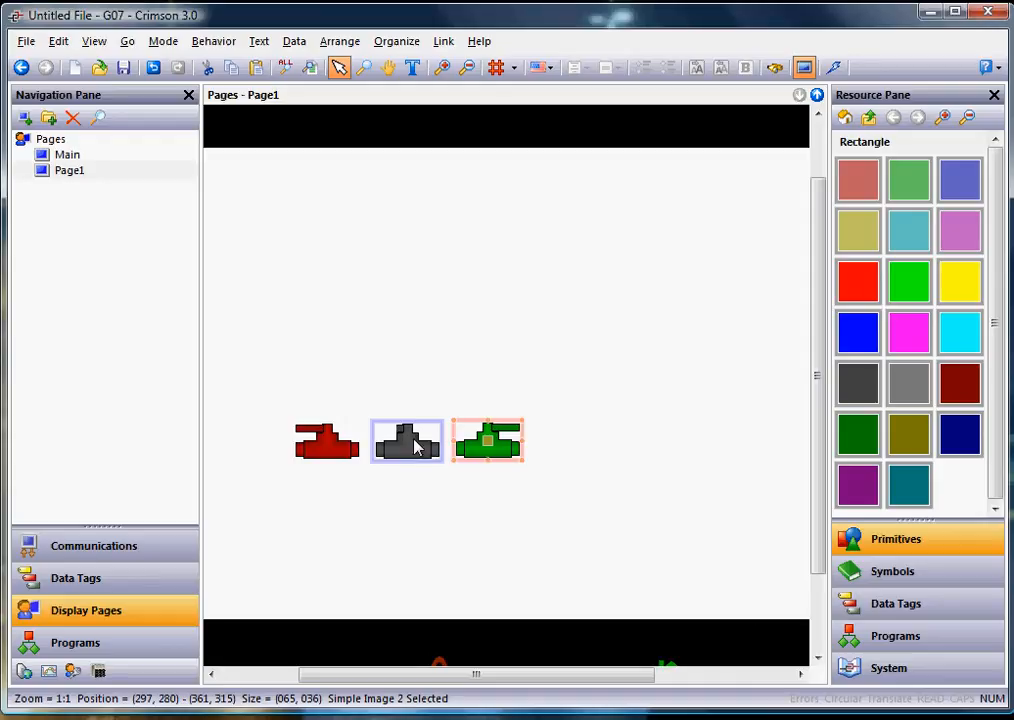
- Set the gray valve's visibility to the expression !Valve_Open & !Valve_Closed, editing only the valve image within its group
double_click(417, 447)
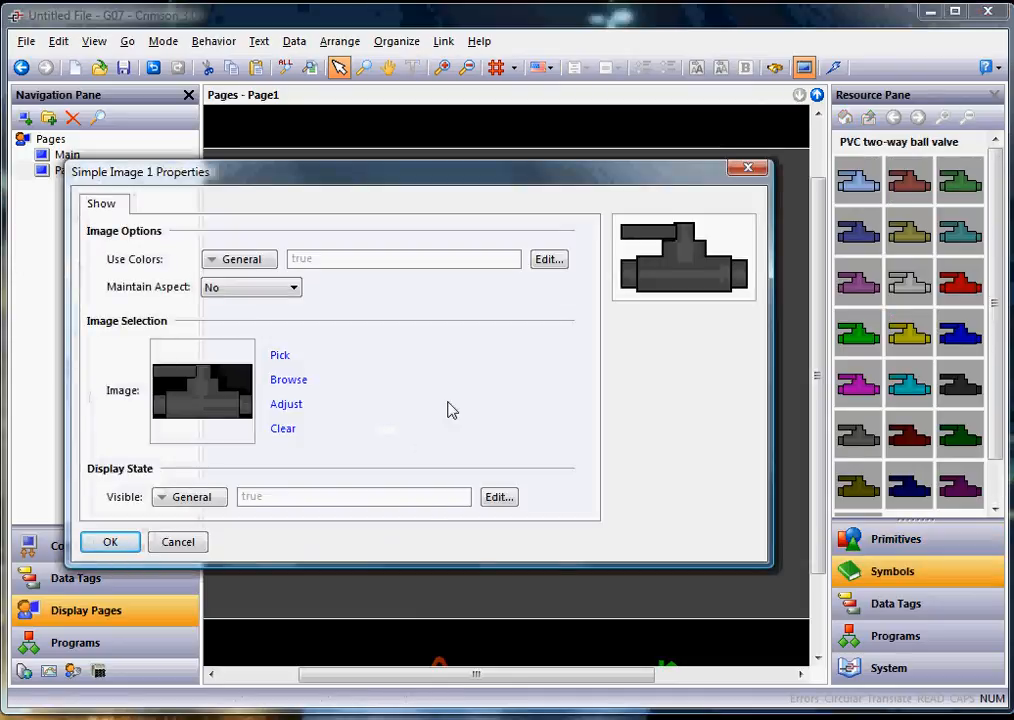
left_click(499, 497)
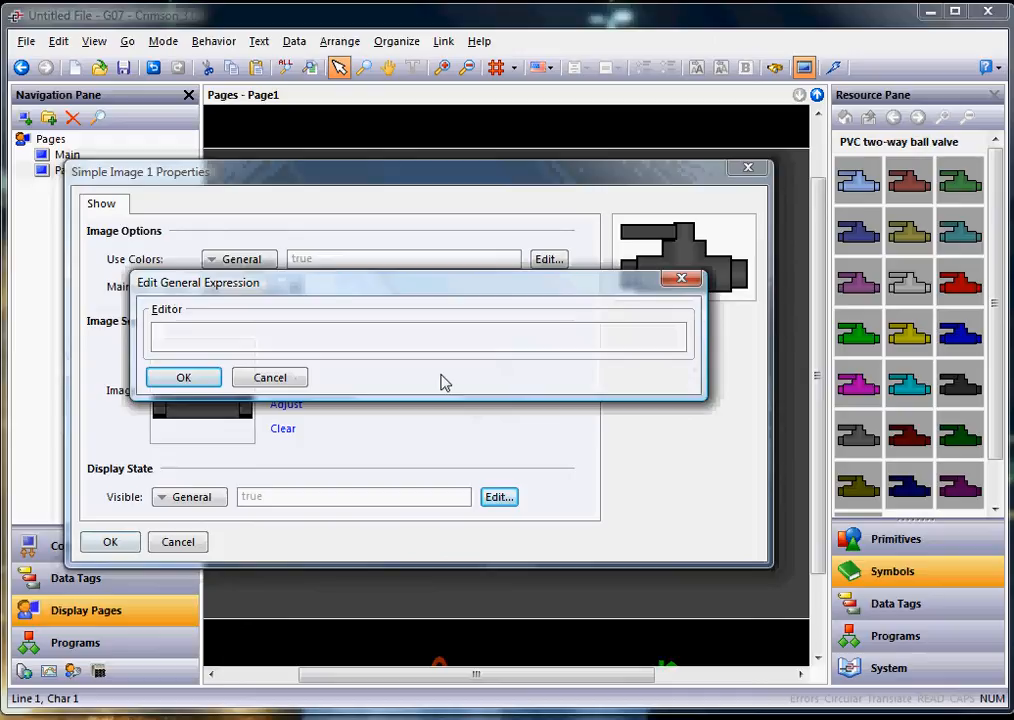
left_click(912, 606)
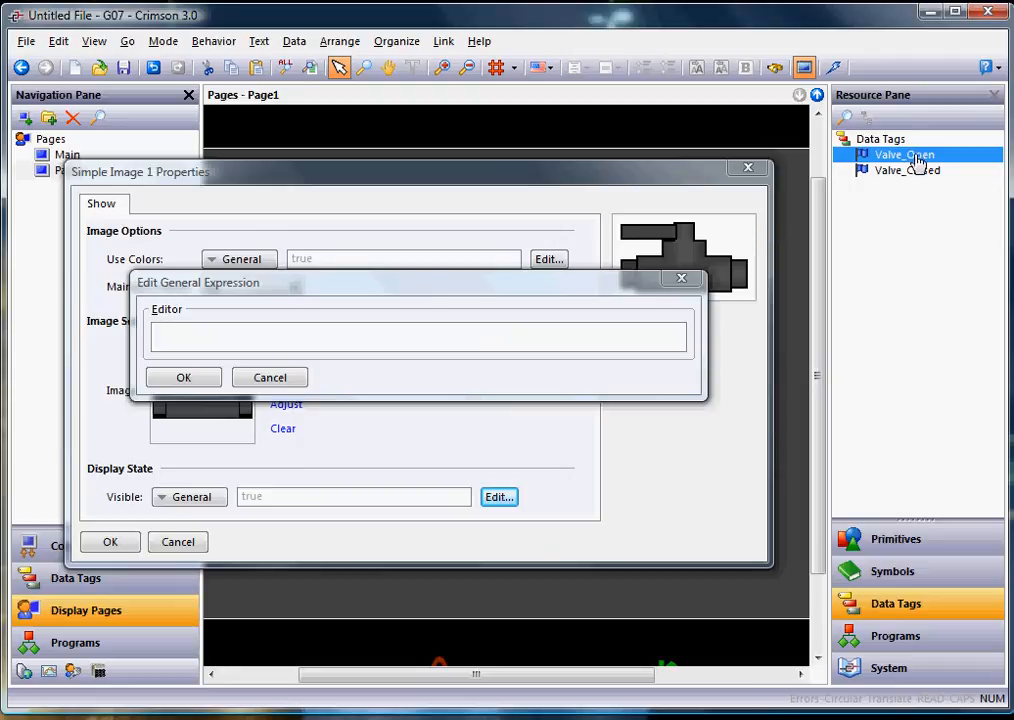
left_click_drag(918, 162, 475, 345)
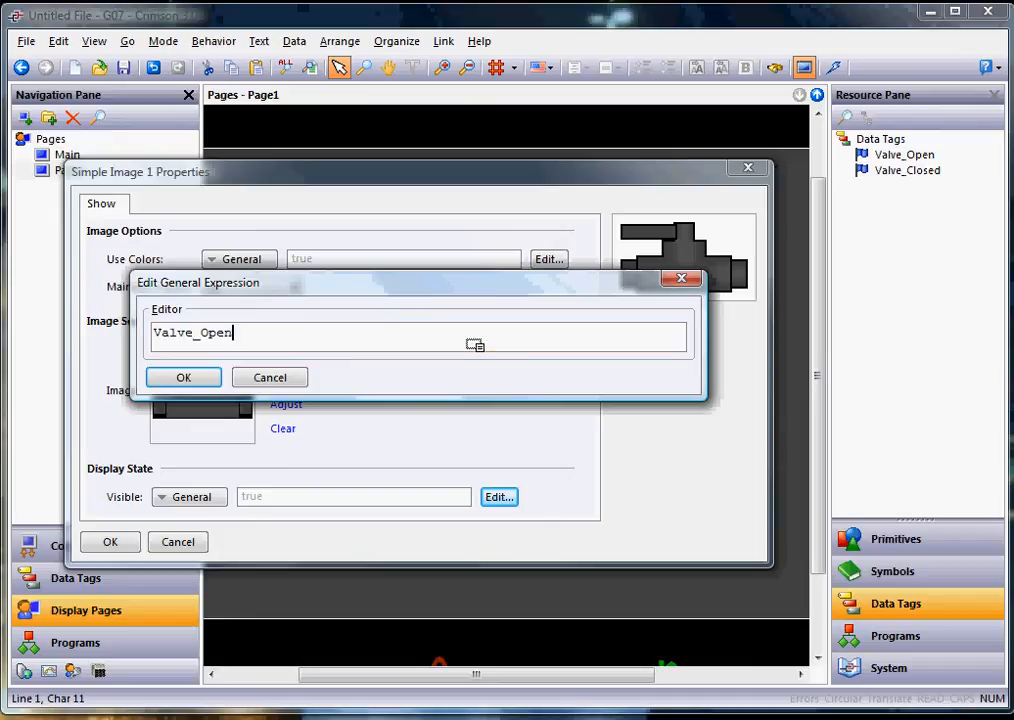
left_click(155, 333)
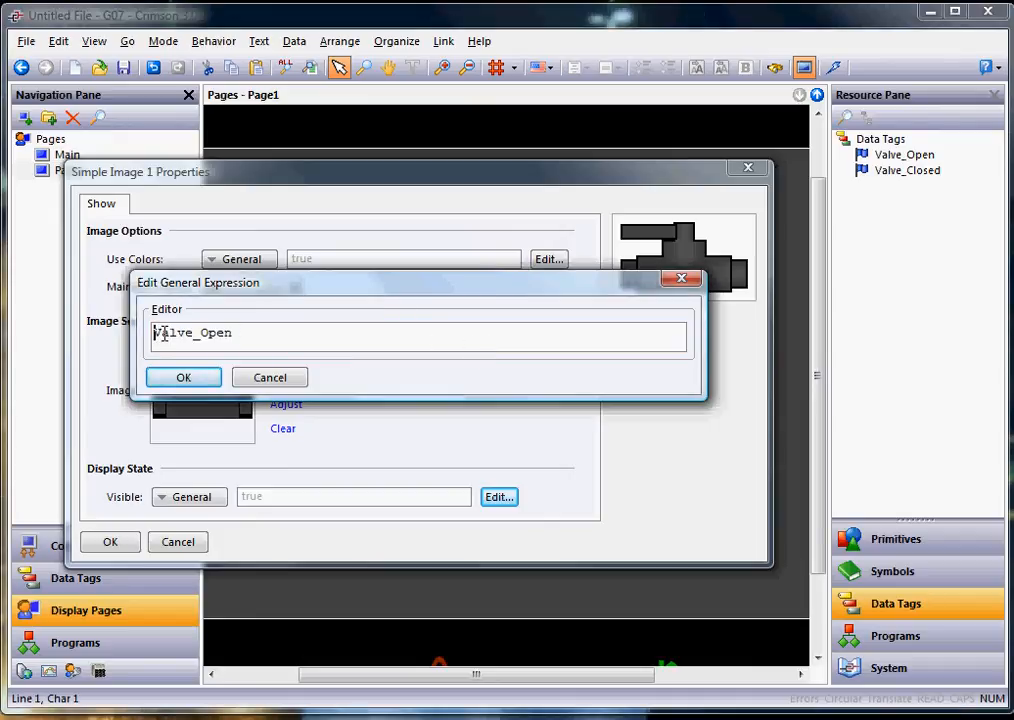
type("!")
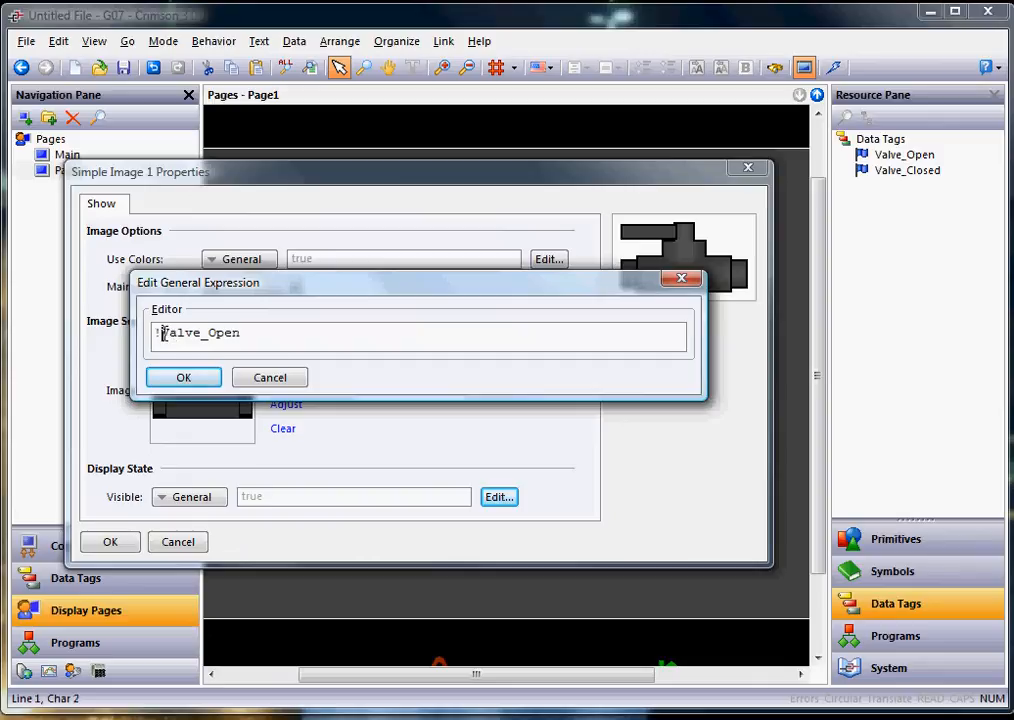
left_click(285, 338)
left_click_drag(907, 170, 285, 335)
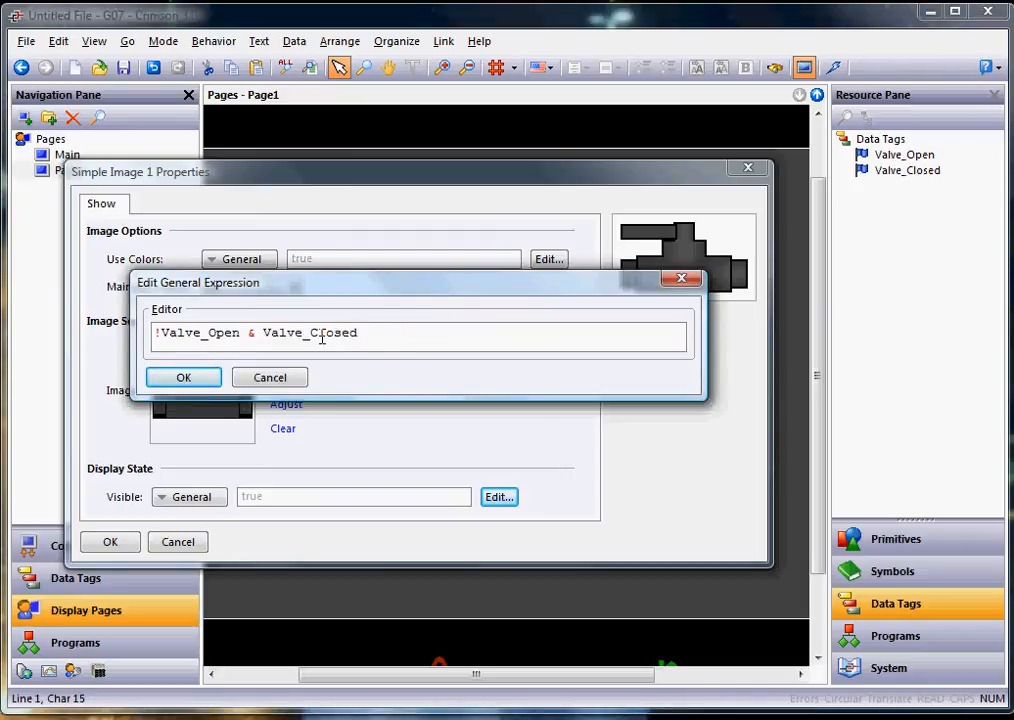
type("!")
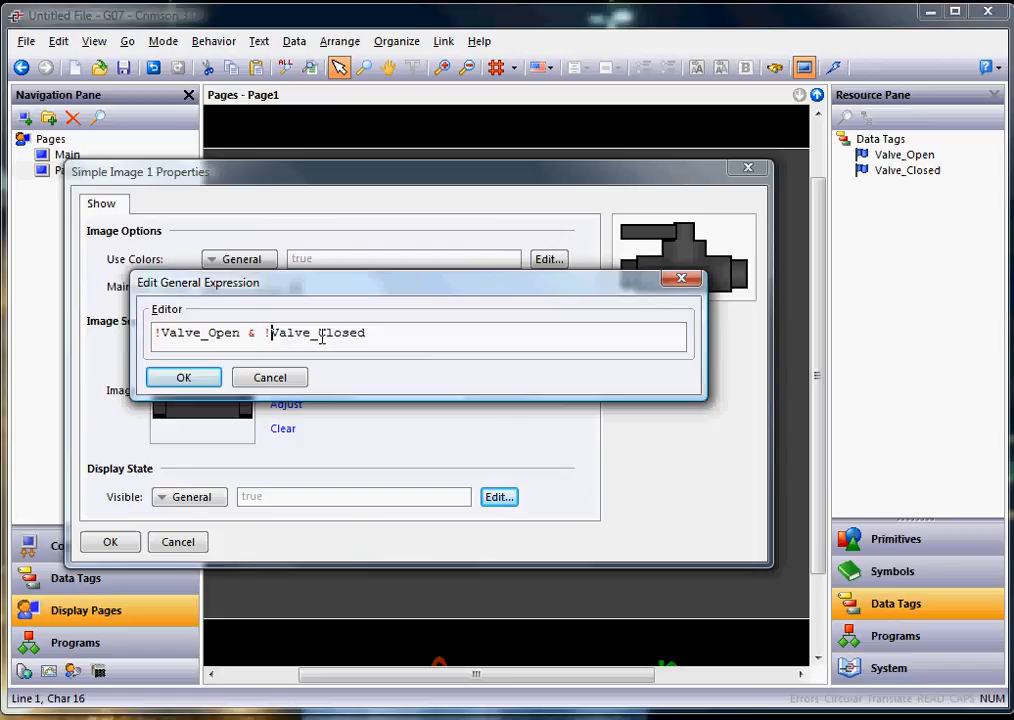
left_click(421, 337)
left_click(182, 380)
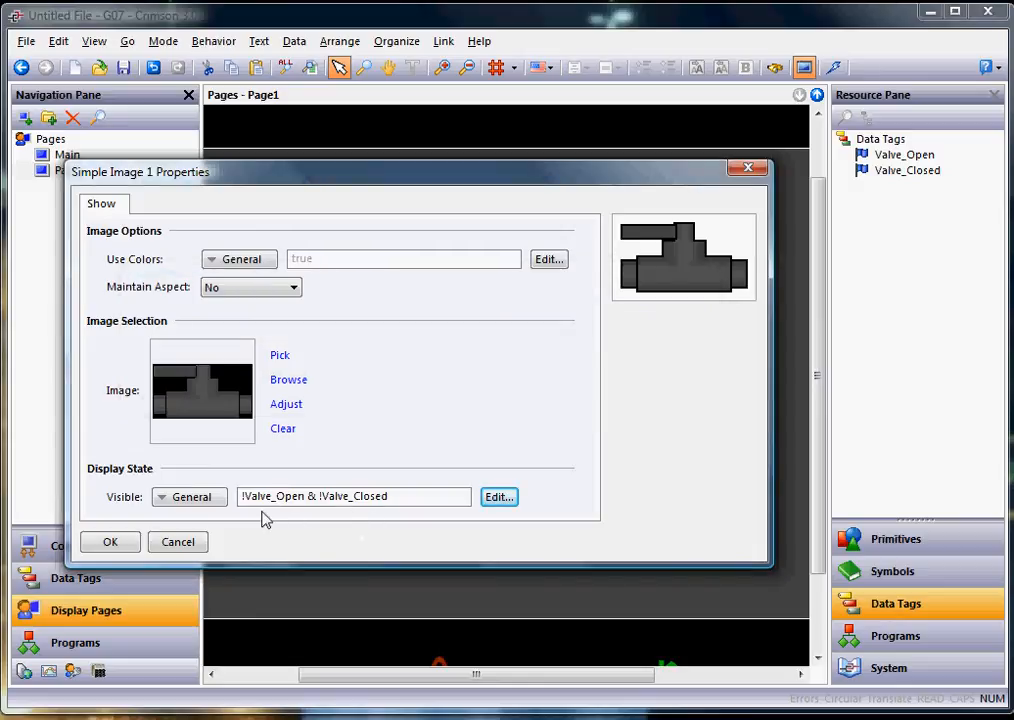
left_click(110, 542)
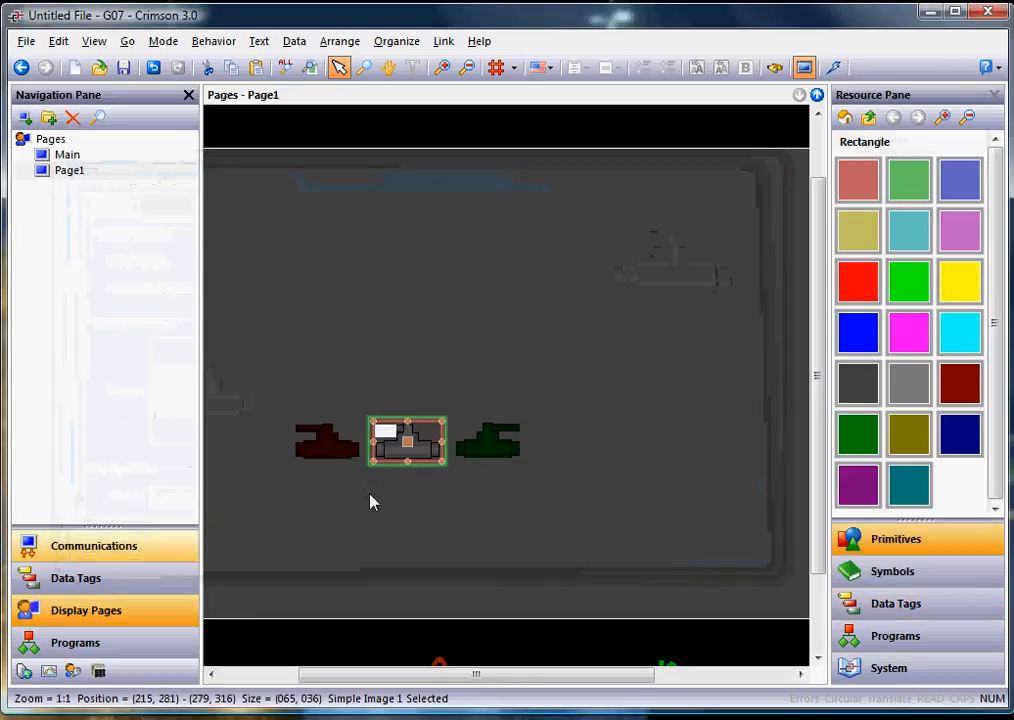
left_click(600, 417)
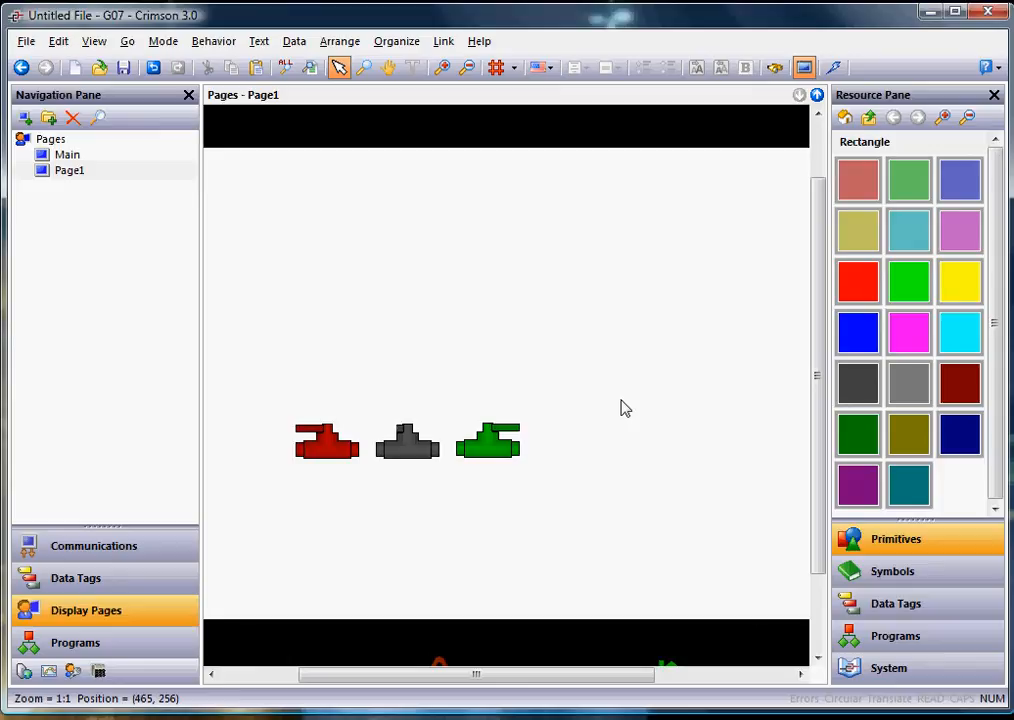
- Place data boxes for the Valve_Open and Valve_Closed tags along the page's upper edge, at about (44, 40) and (305, 40)
left_click(888, 606)
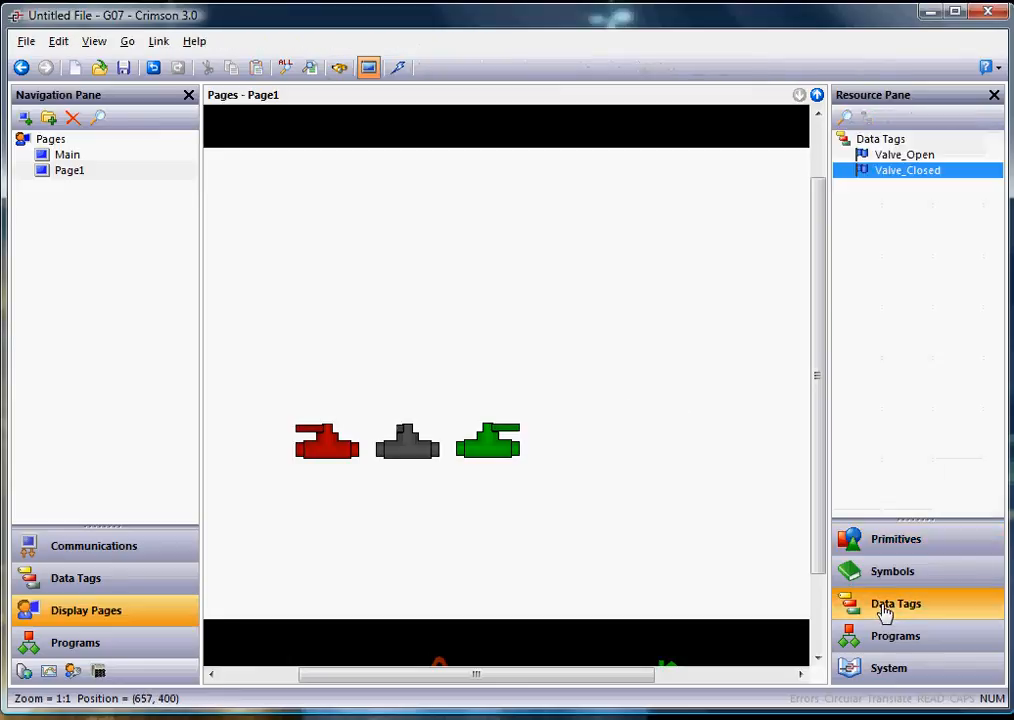
left_click(620, 367)
scroll(636, 358, "down", 1)
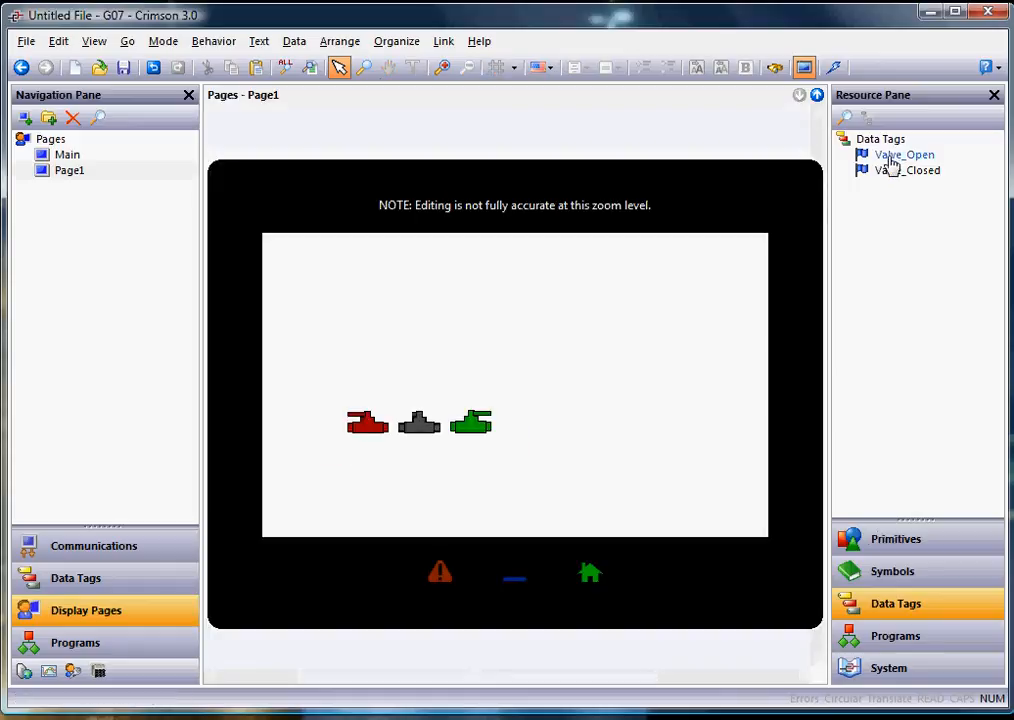
left_click_drag(894, 163, 323, 272)
left_click_drag(890, 172, 507, 274)
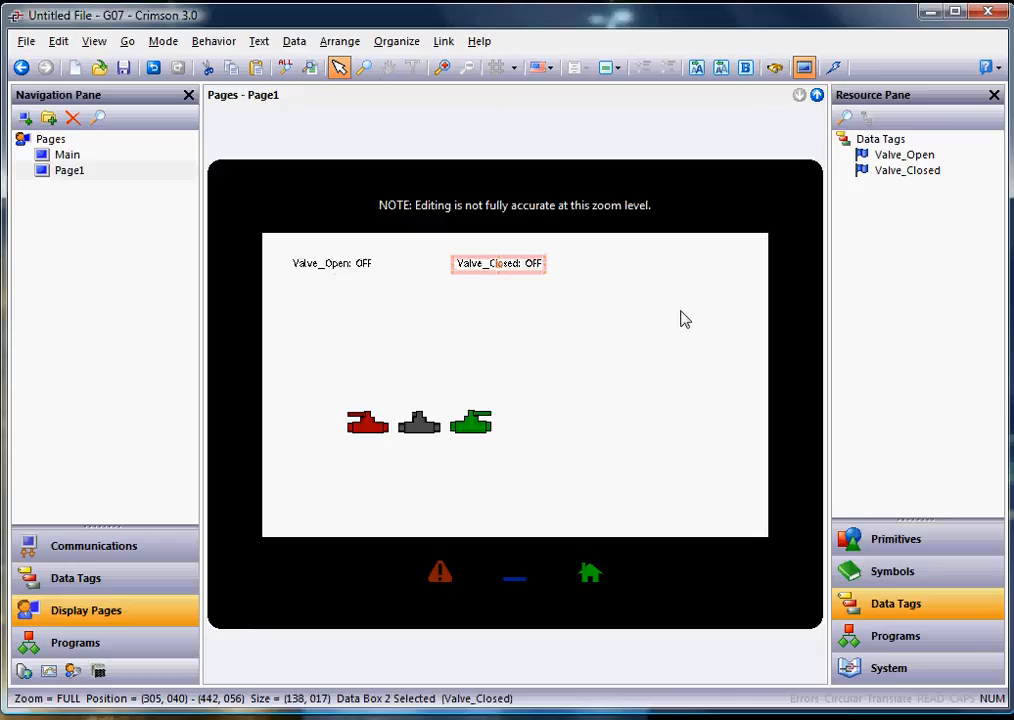
- Enable data entry on both the Valve_Open and Valve_Closed data boxes
left_click(378, 290)
left_click(365, 270)
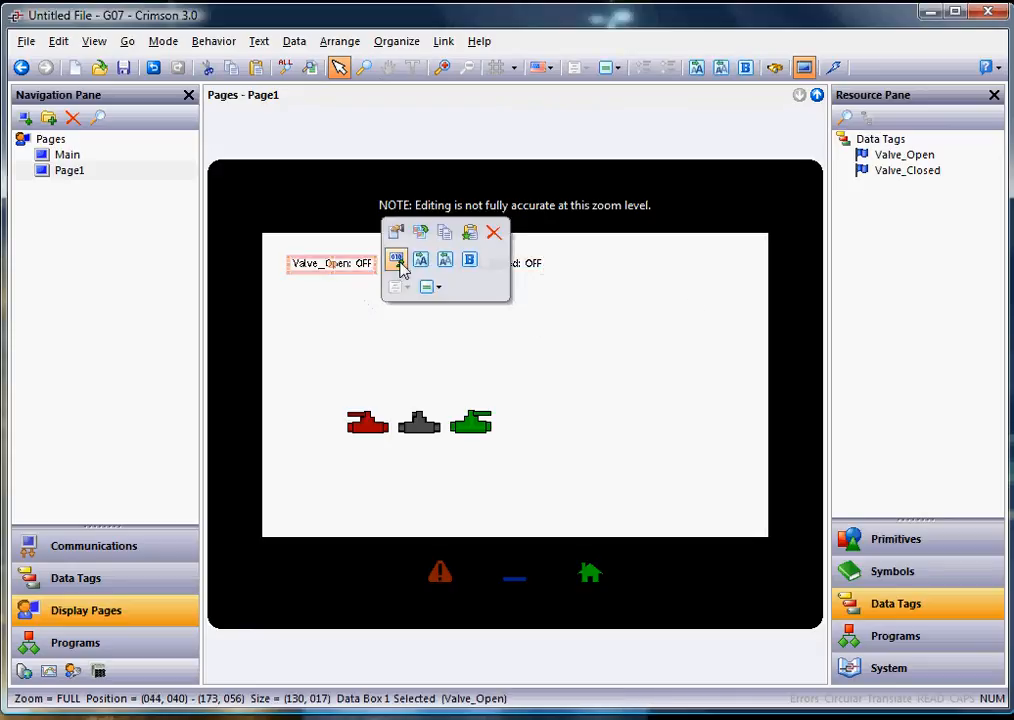
left_click(397, 261)
left_click(516, 310)
scroll(516, 295, "up", 1)
left_click(539, 203)
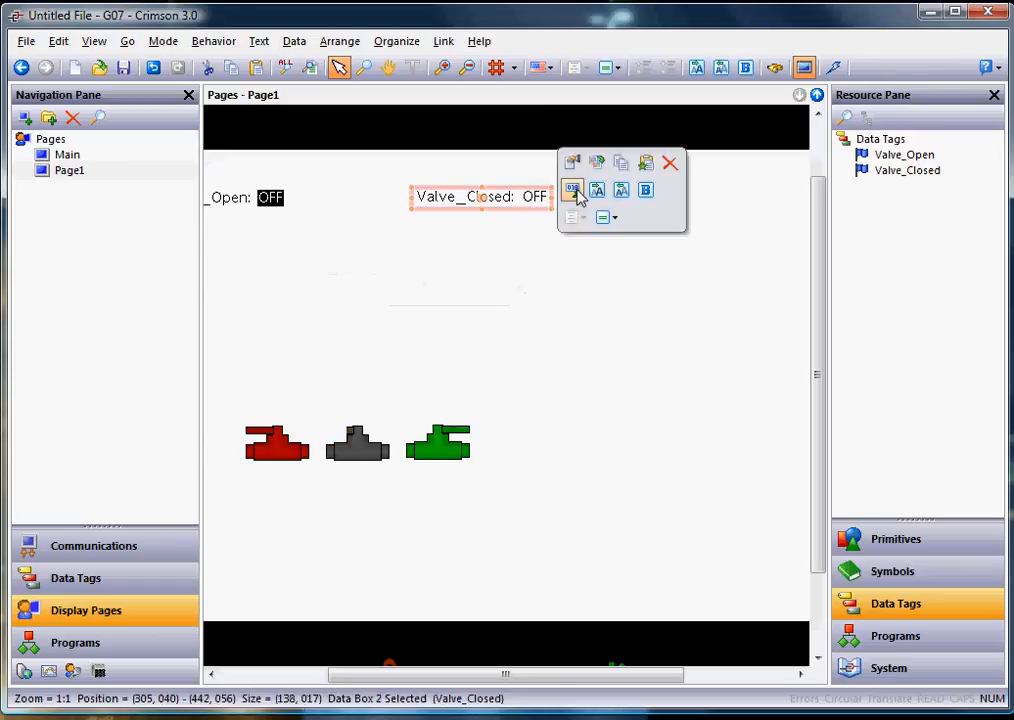
left_click(572, 192)
left_click(570, 326)
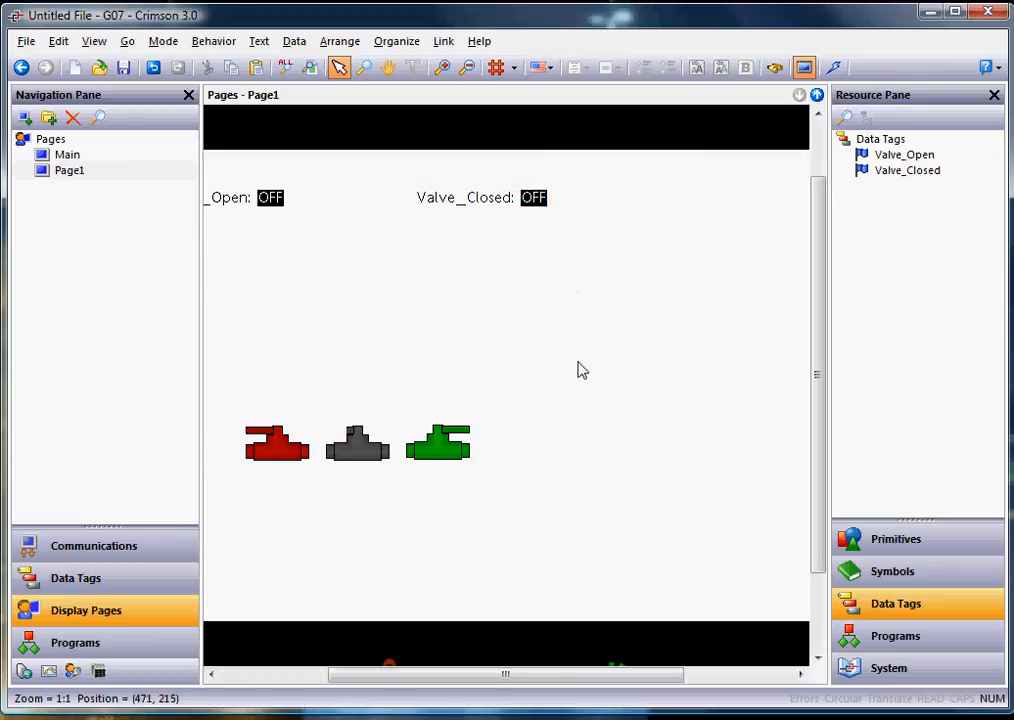
- Move all three valve symbols together to the lower-left area of the display page
scroll(581, 368, "down", 1)
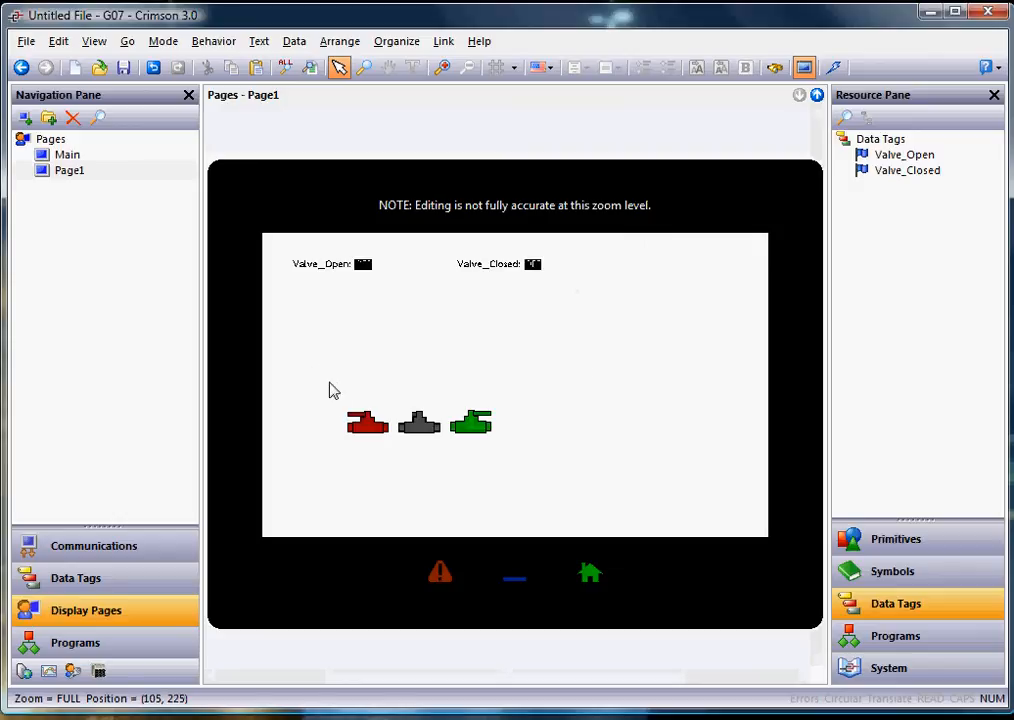
left_click_drag(329, 377, 568, 491)
left_click_drag(423, 430, 388, 497)
left_click(403, 480)
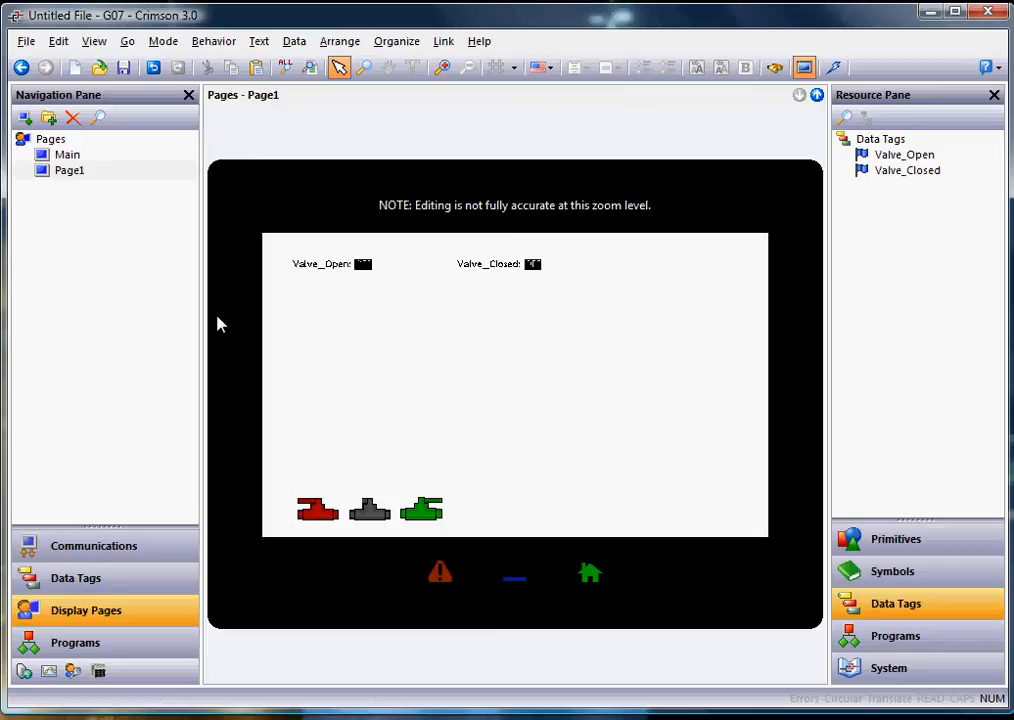
- Reorder the pages so Page1 comes before Main, and update the database to run it in the emulator
left_click(68, 176)
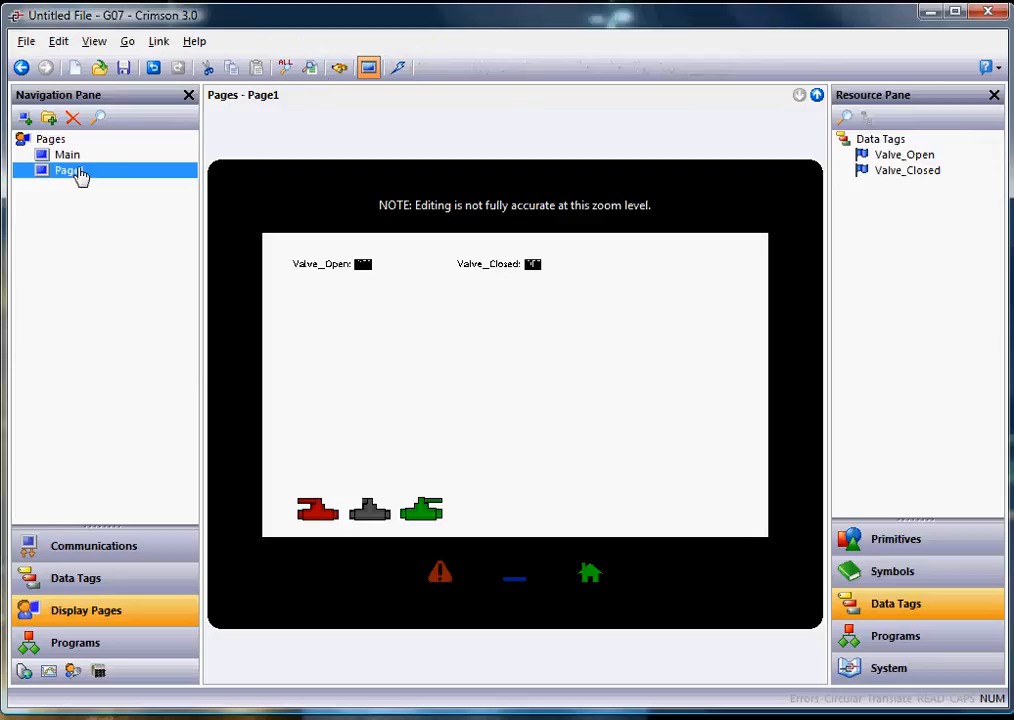
left_click_drag(79, 176, 79, 150)
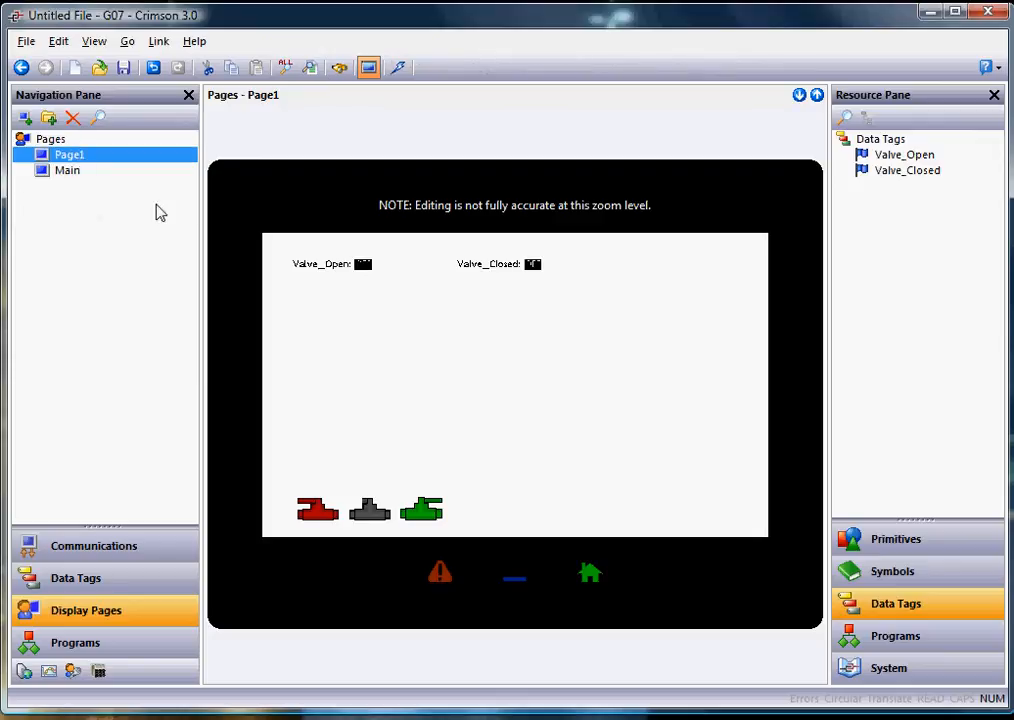
left_click(369, 70)
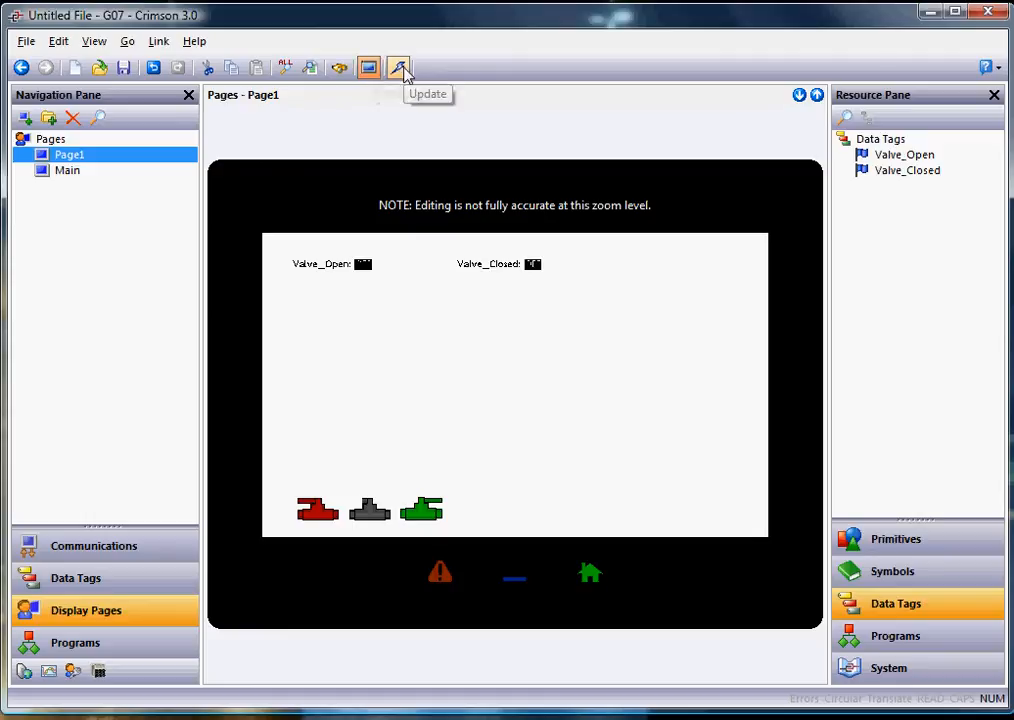
left_click(400, 70)
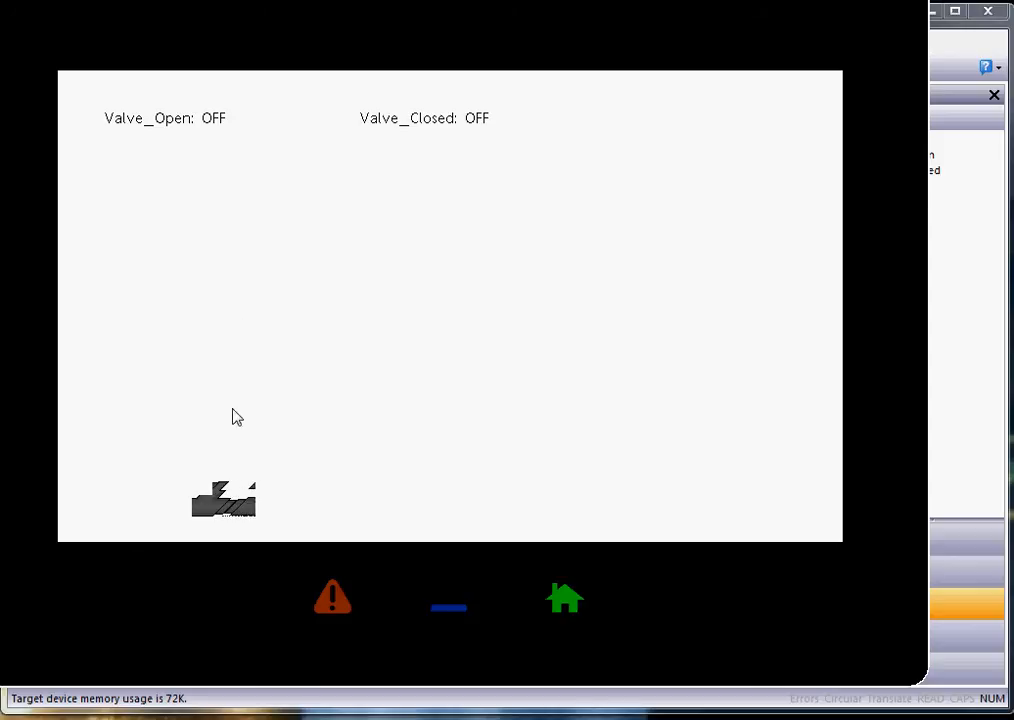
- Test the green valve in the emulator by setting Valve_Open to ON and back to OFF
left_click(217, 124)
left_click(370, 281)
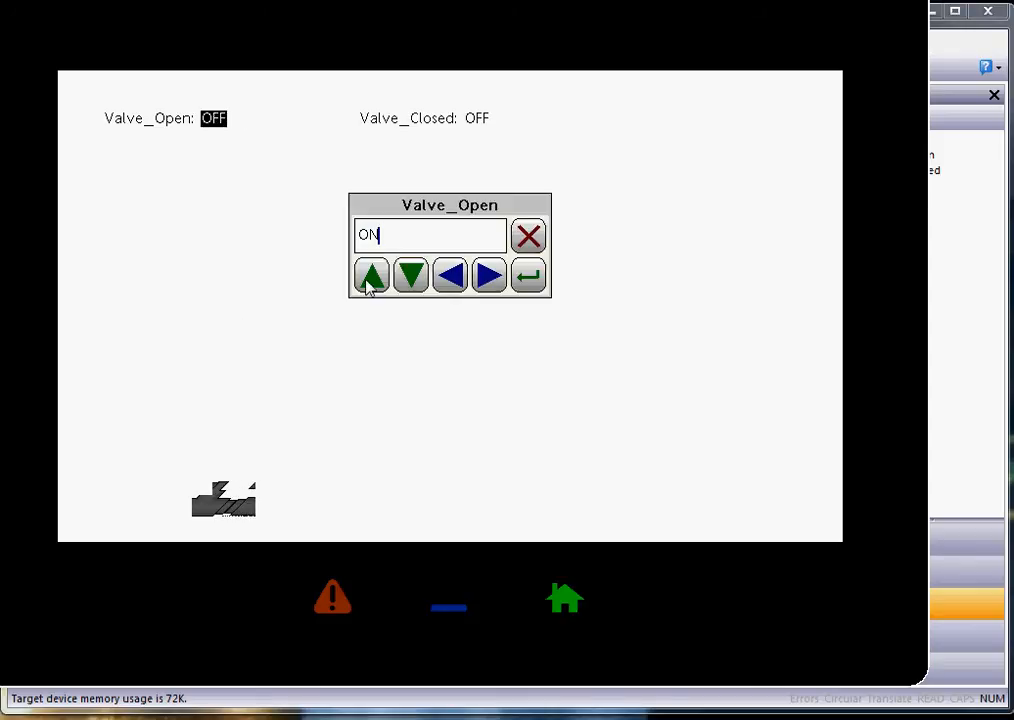
left_click(528, 276)
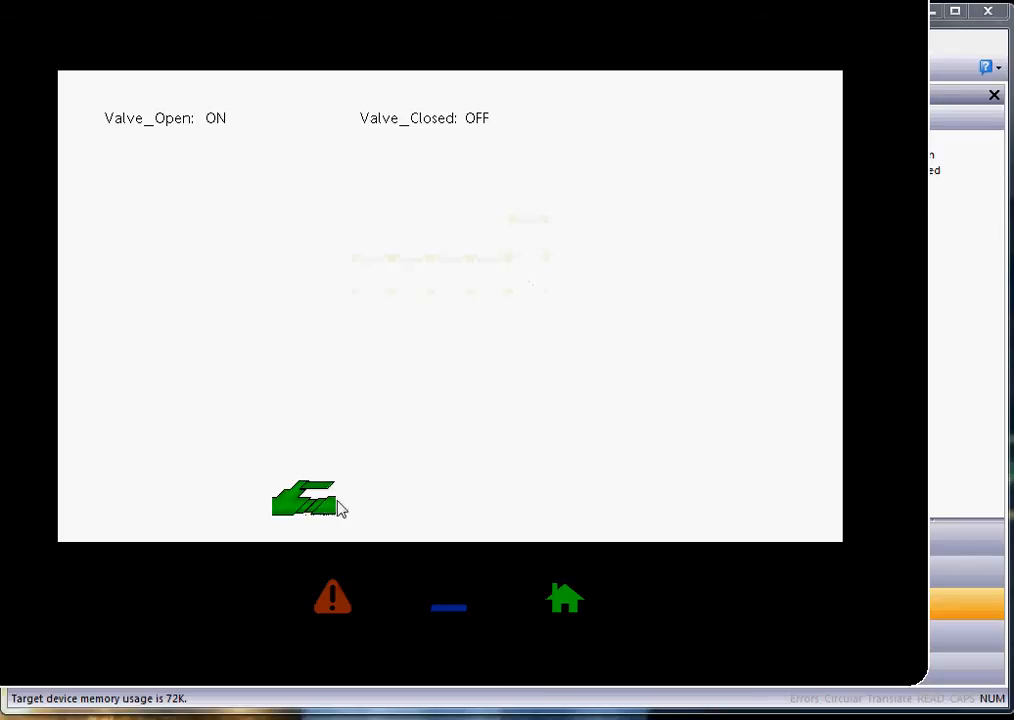
left_click(215, 124)
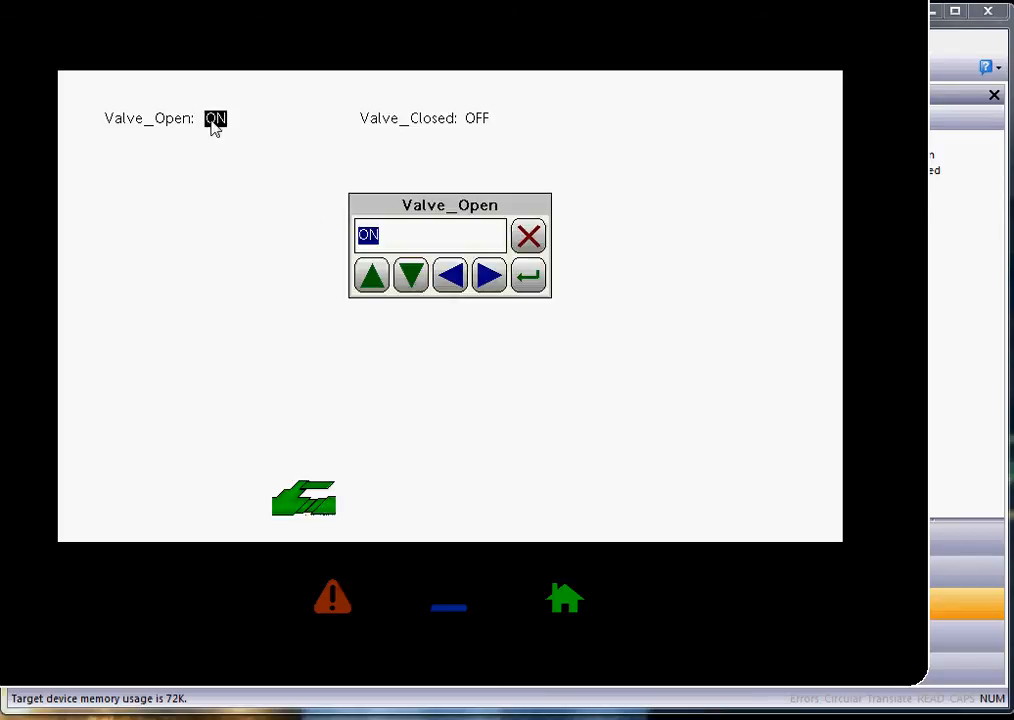
left_click(410, 275)
left_click(527, 277)
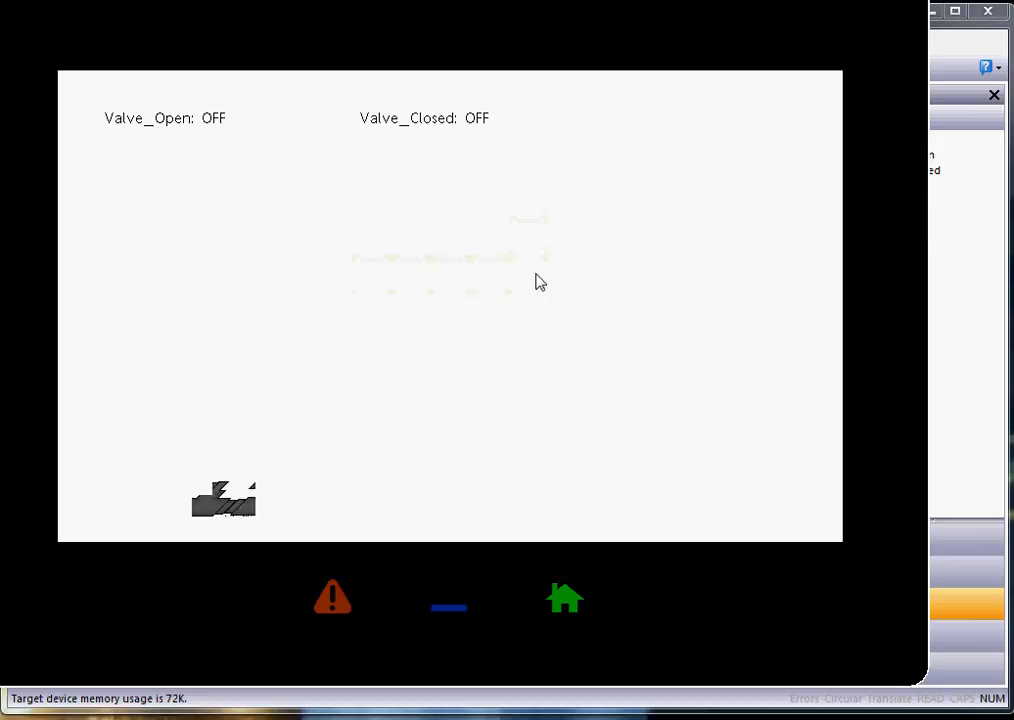
- Test the red valve in the emulator by setting Valve_Closed to ON and back to OFF, and close the emulator
left_click(482, 122)
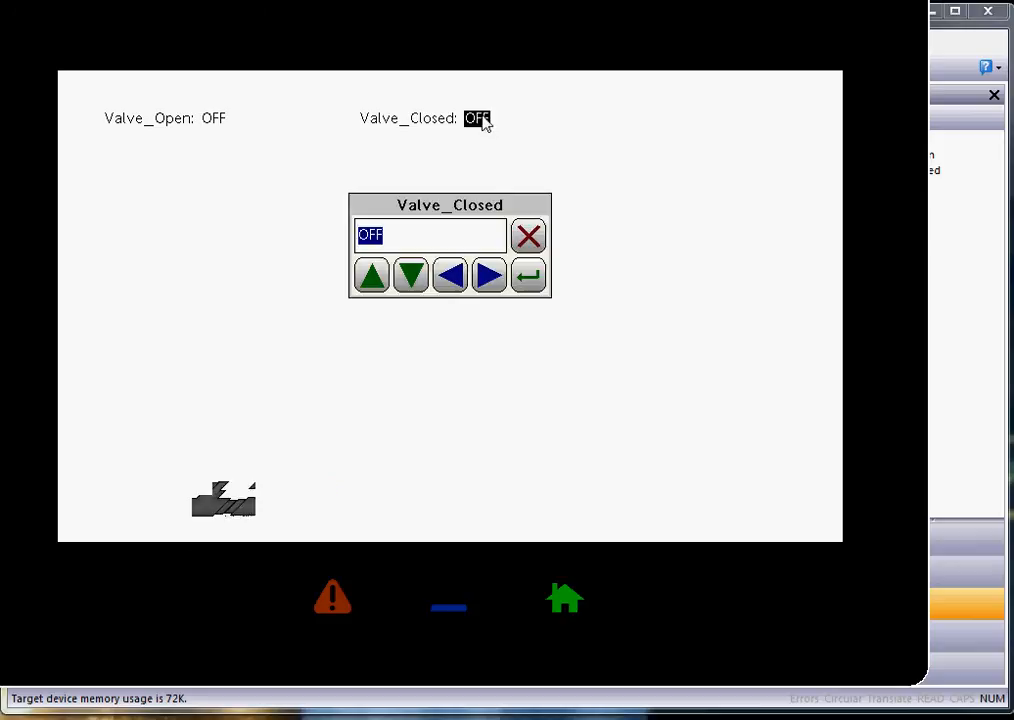
left_click(375, 280)
left_click(529, 279)
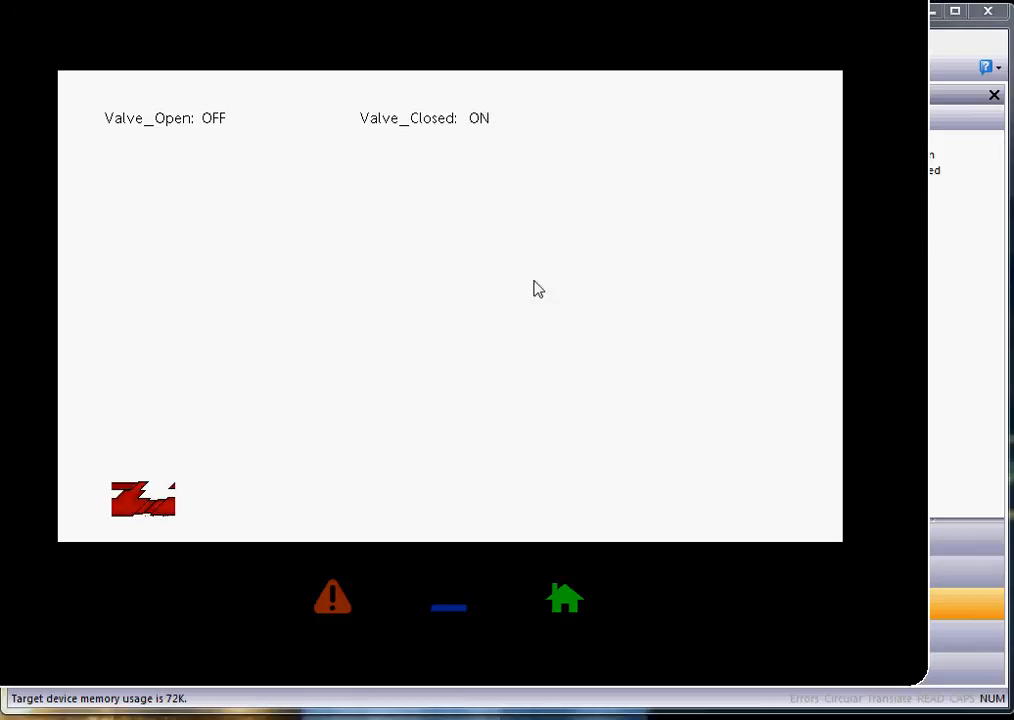
left_click(481, 121)
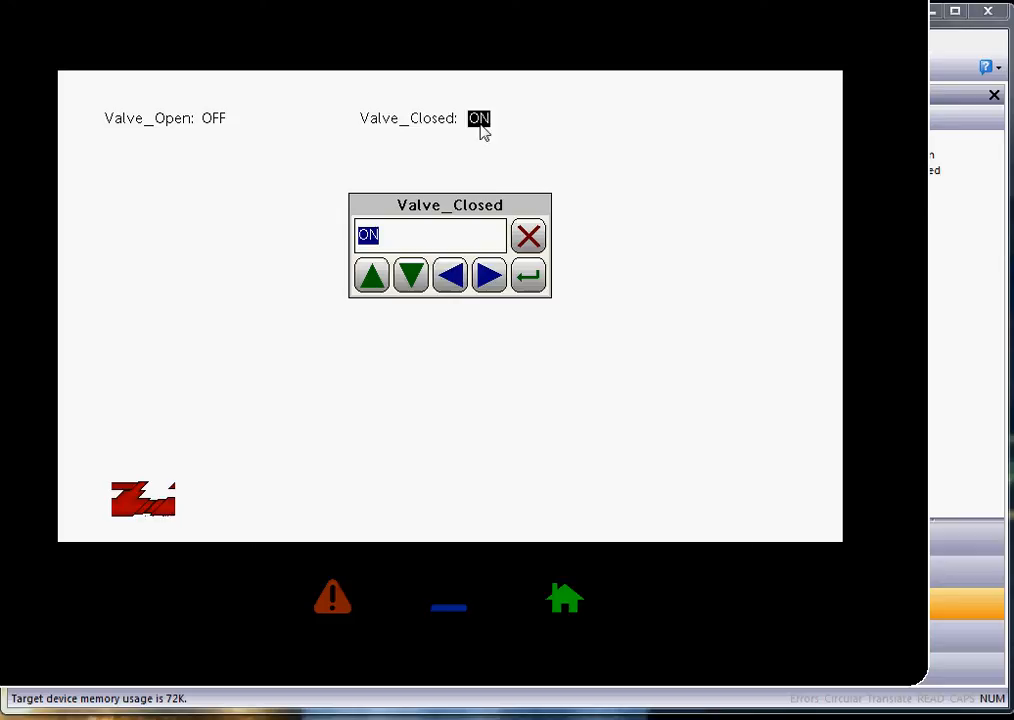
left_click(414, 282)
left_click(527, 276)
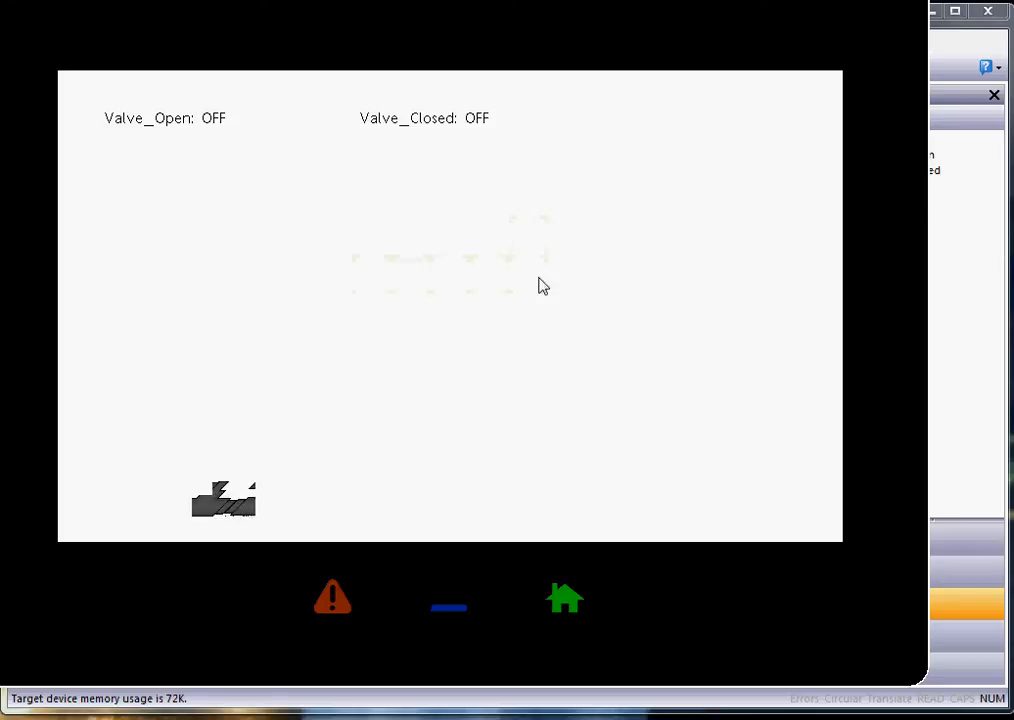
key("Escape")
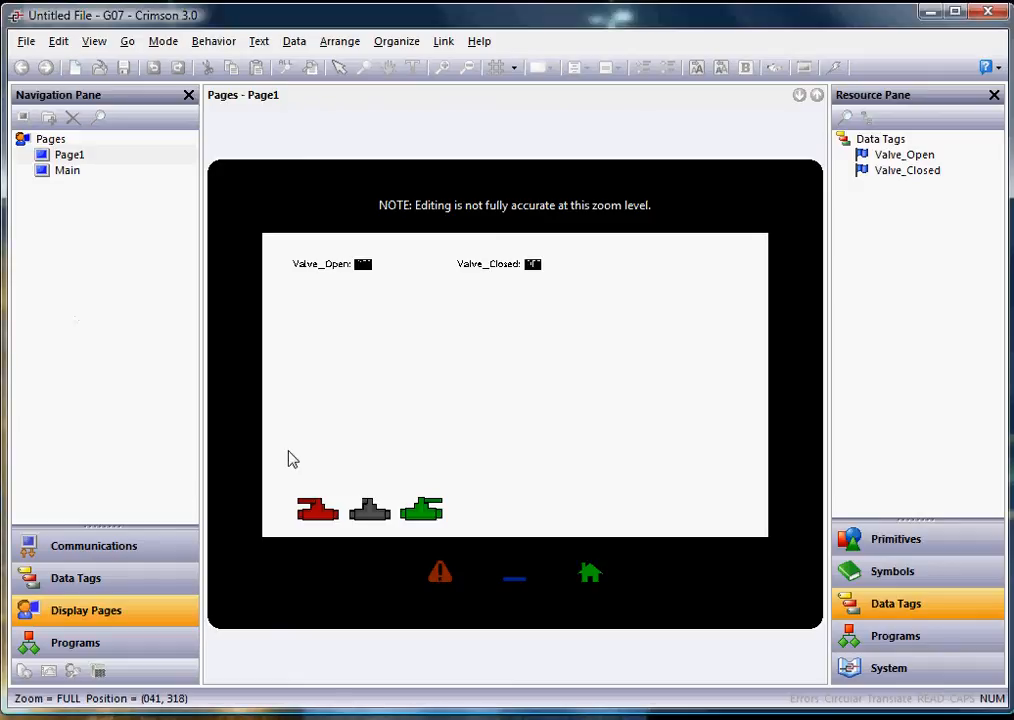
- Move the three valve symbols together up and slightly right on Page1, away from the page's lower edge
left_click_drag(278, 455, 478, 537)
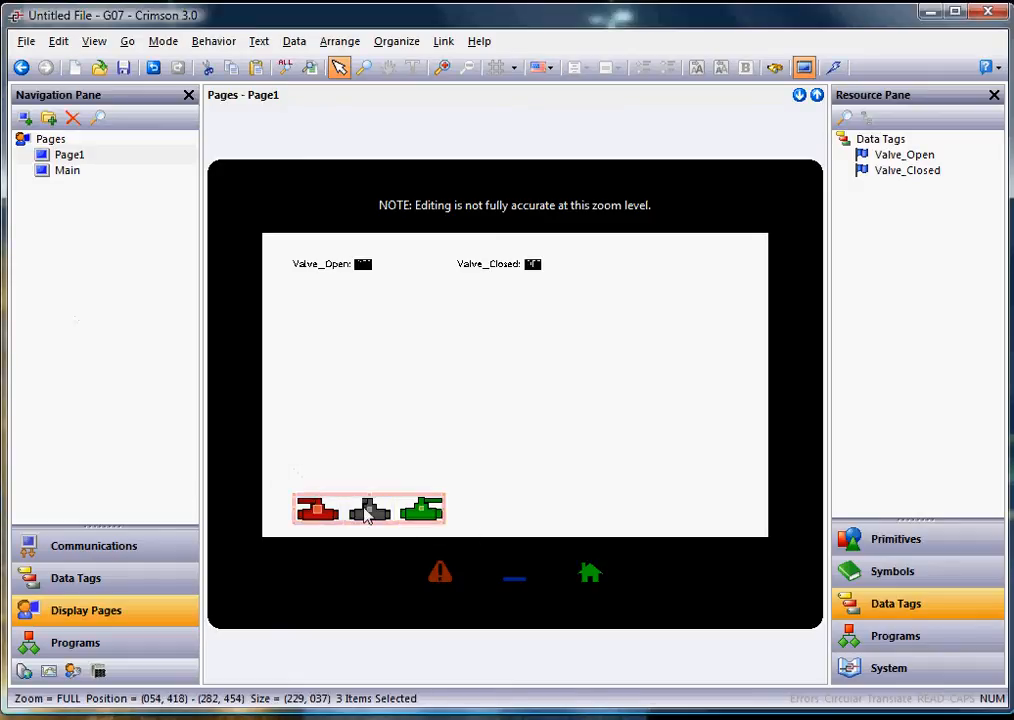
left_click_drag(362, 507, 408, 416)
scroll(491, 444, "up", 1)
left_click(471, 593)
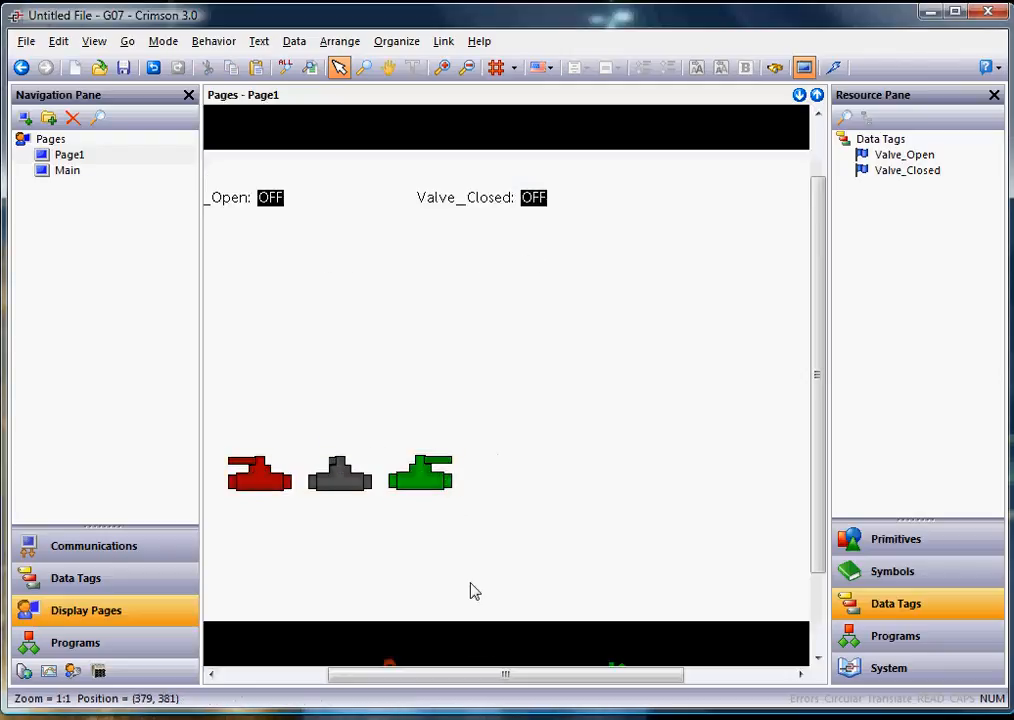
left_click_drag(475, 677, 398, 673)
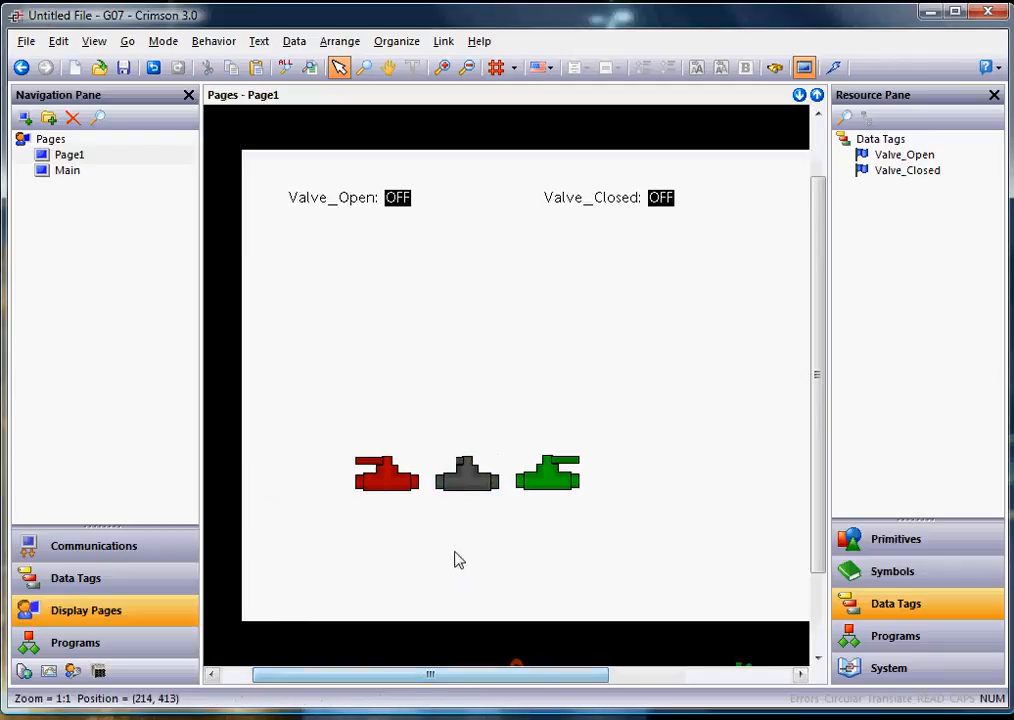
- Stack the gray and green valves exactly on top of the red valve
left_click(464, 477)
left_click_drag(476, 481, 389, 469)
left_click_drag(530, 475, 389, 470)
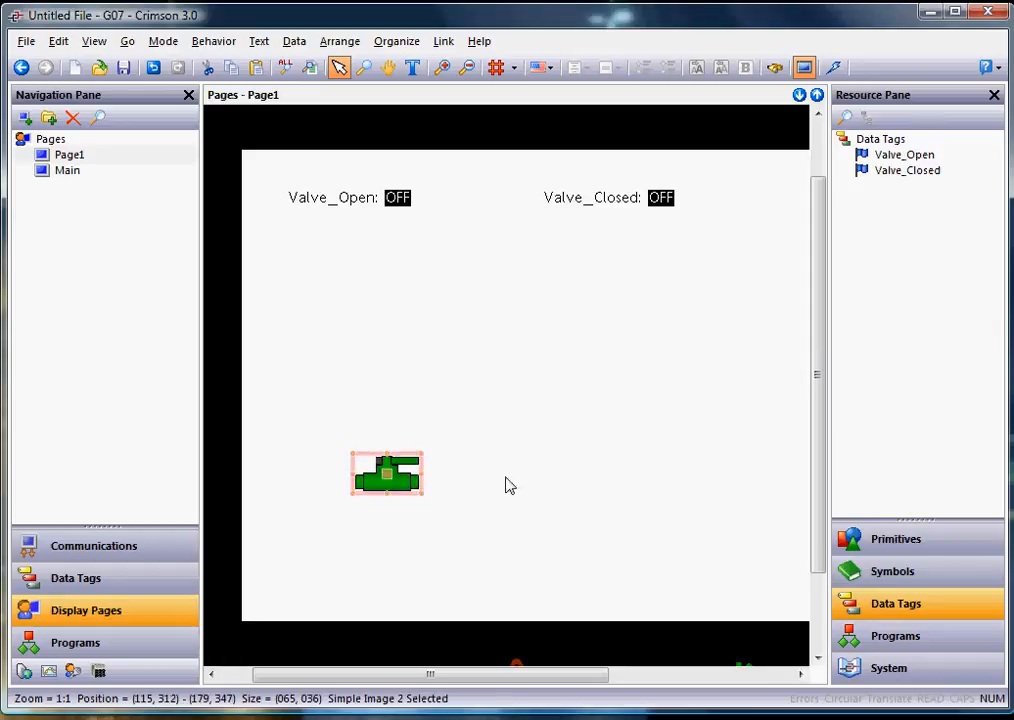
left_click(506, 485)
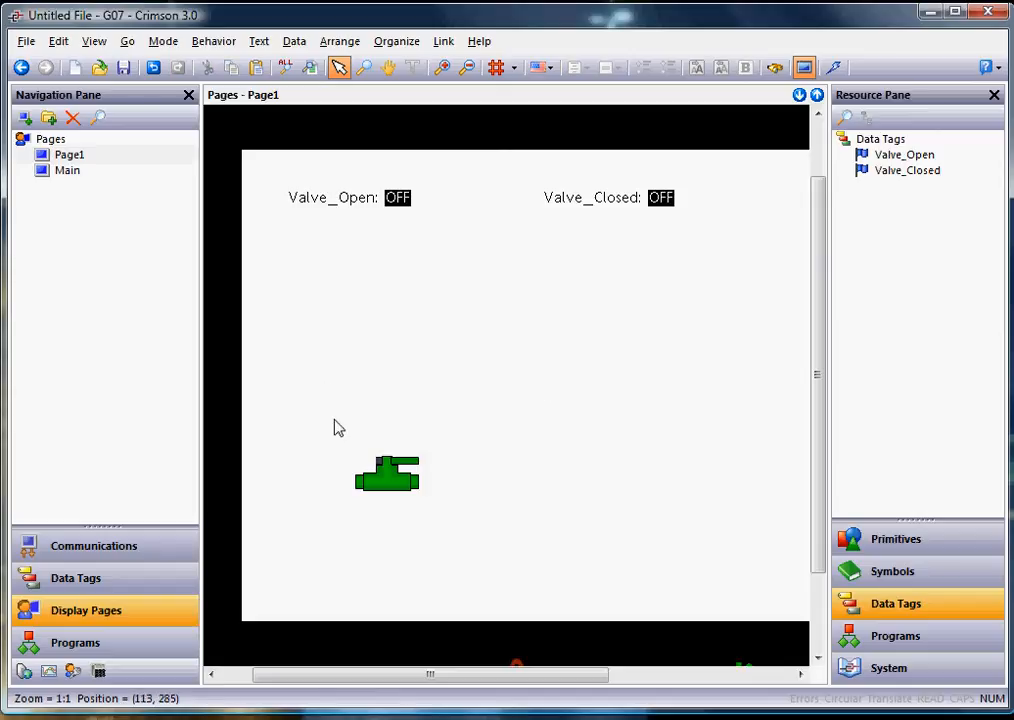
- Group the three stacked valve symbols into one object, and ungroup them again
left_click_drag(300, 380, 516, 584)
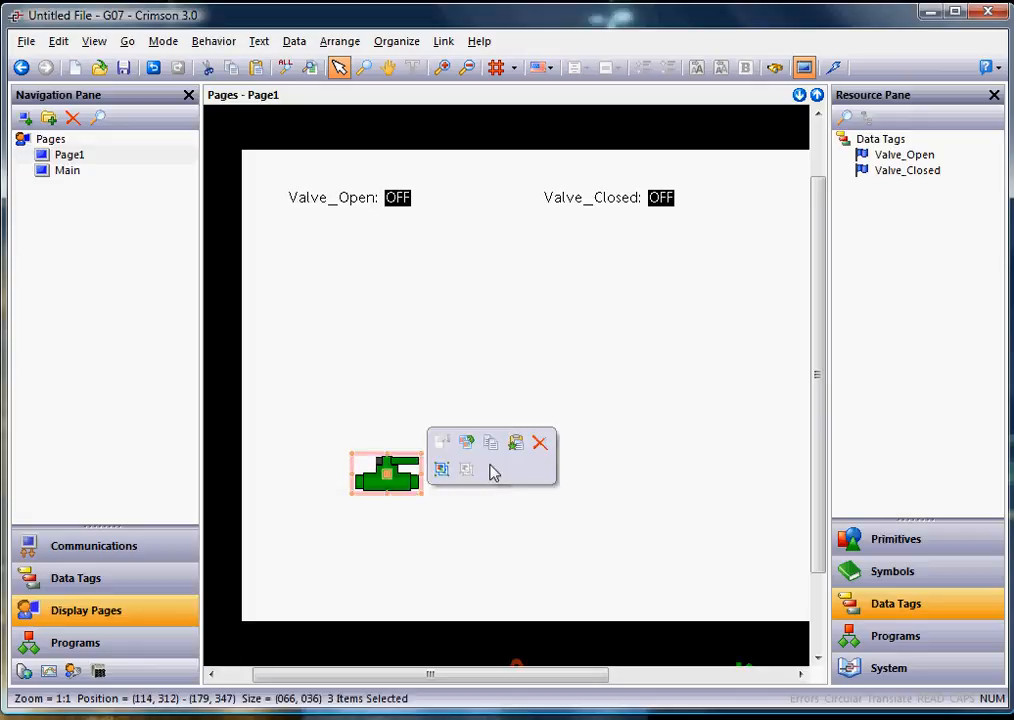
left_click(442, 470)
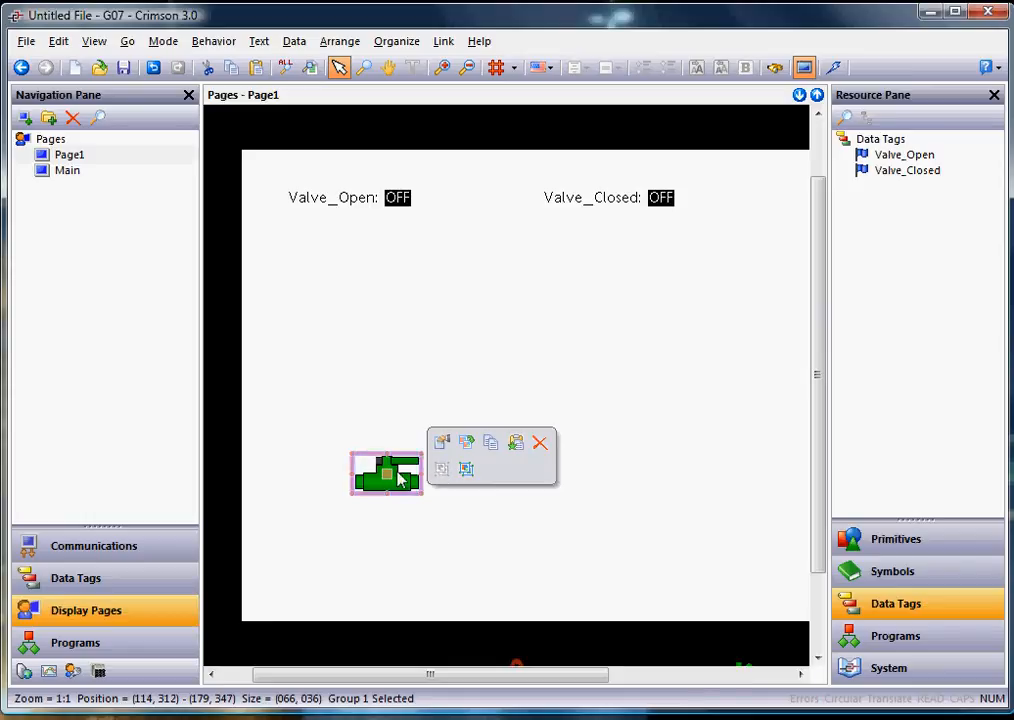
right_click(399, 480)
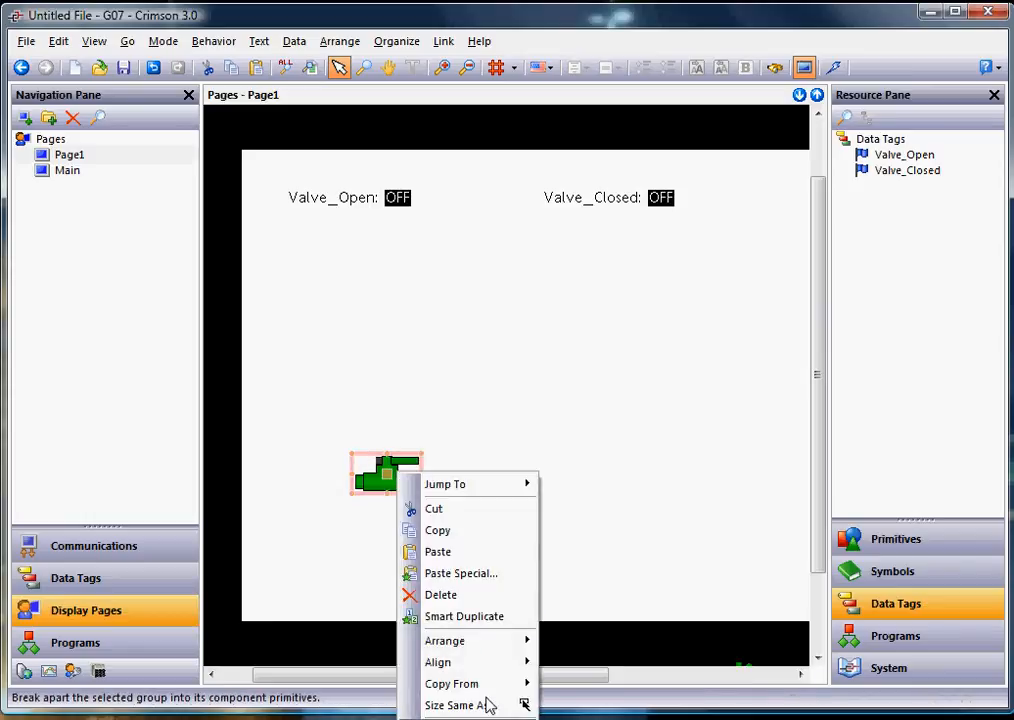
left_click(616, 502)
right_click(409, 476)
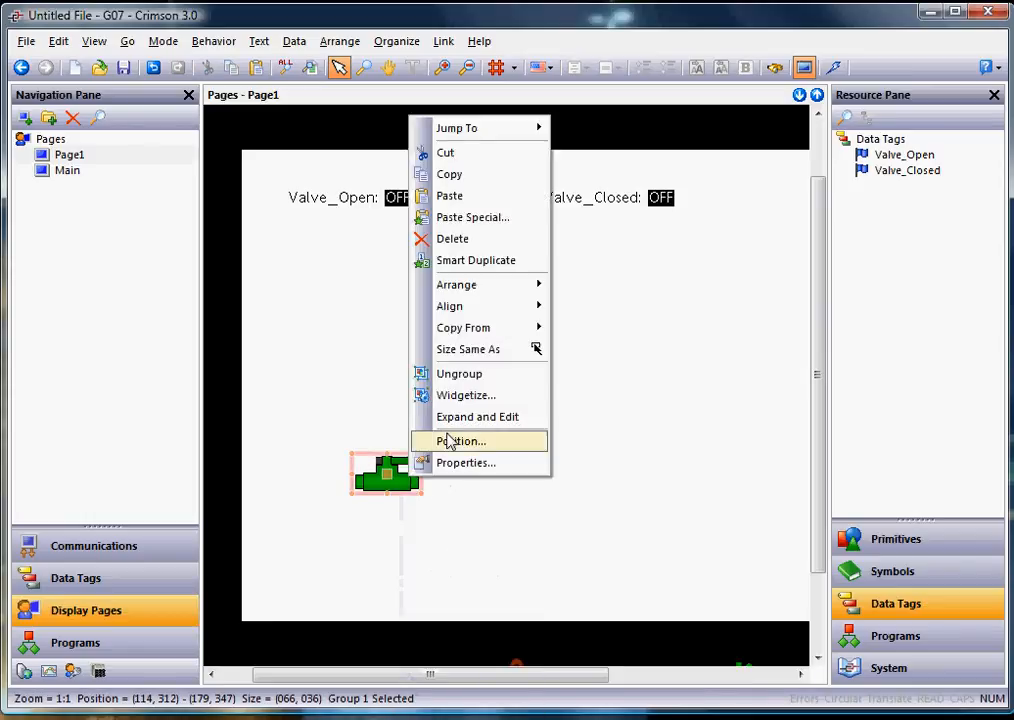
left_click(458, 376)
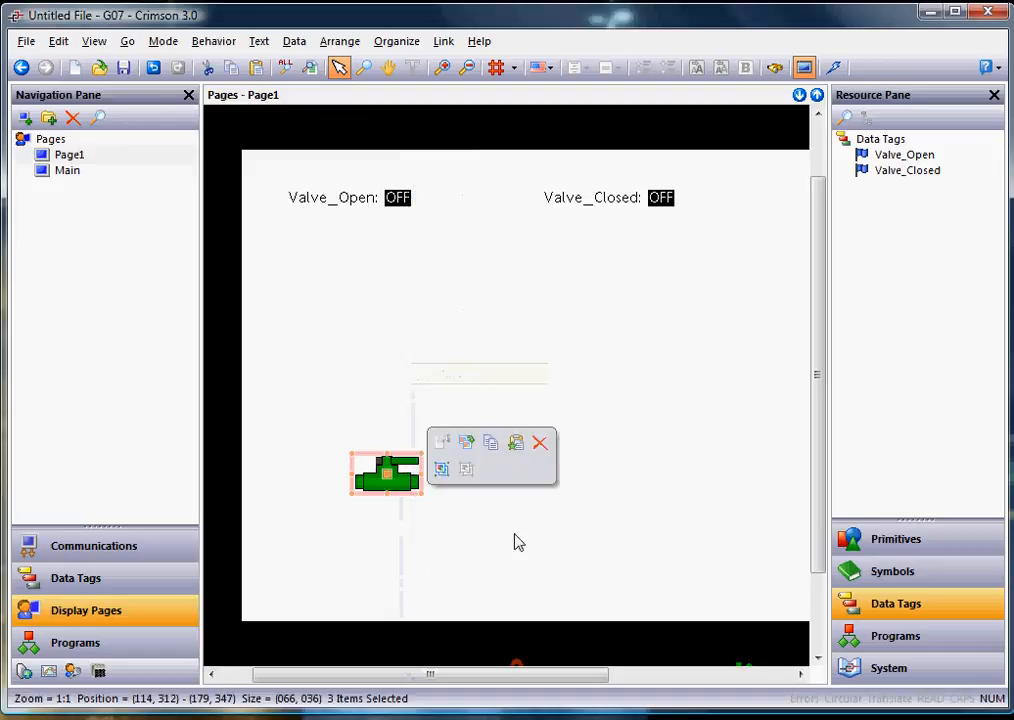
left_click(400, 498)
right_click(398, 477)
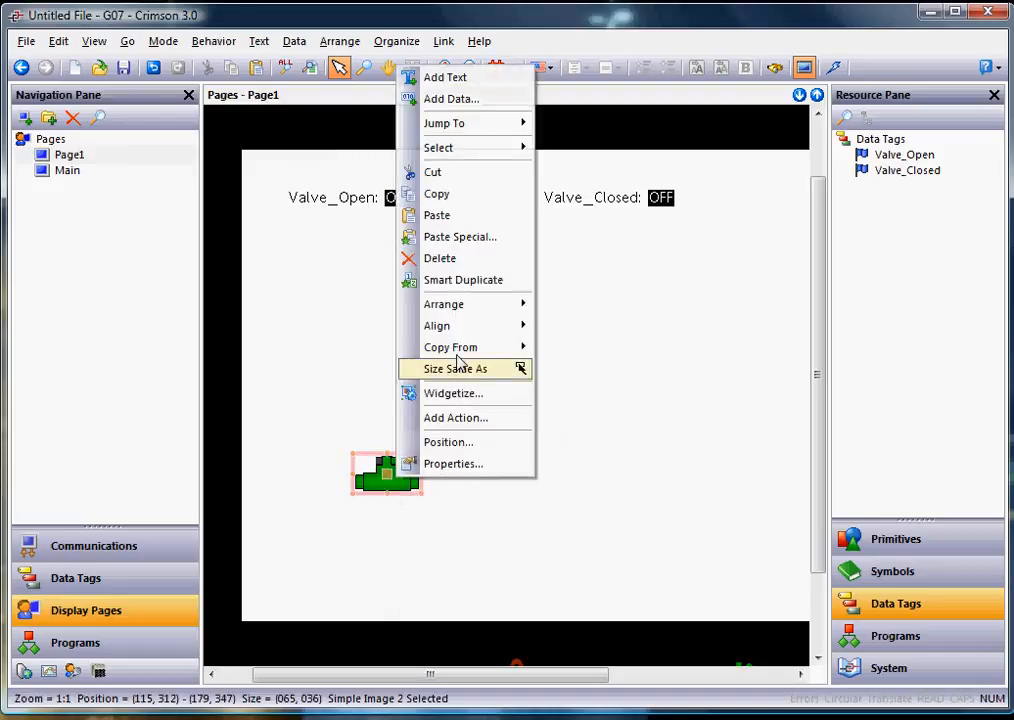
left_click(259, 391)
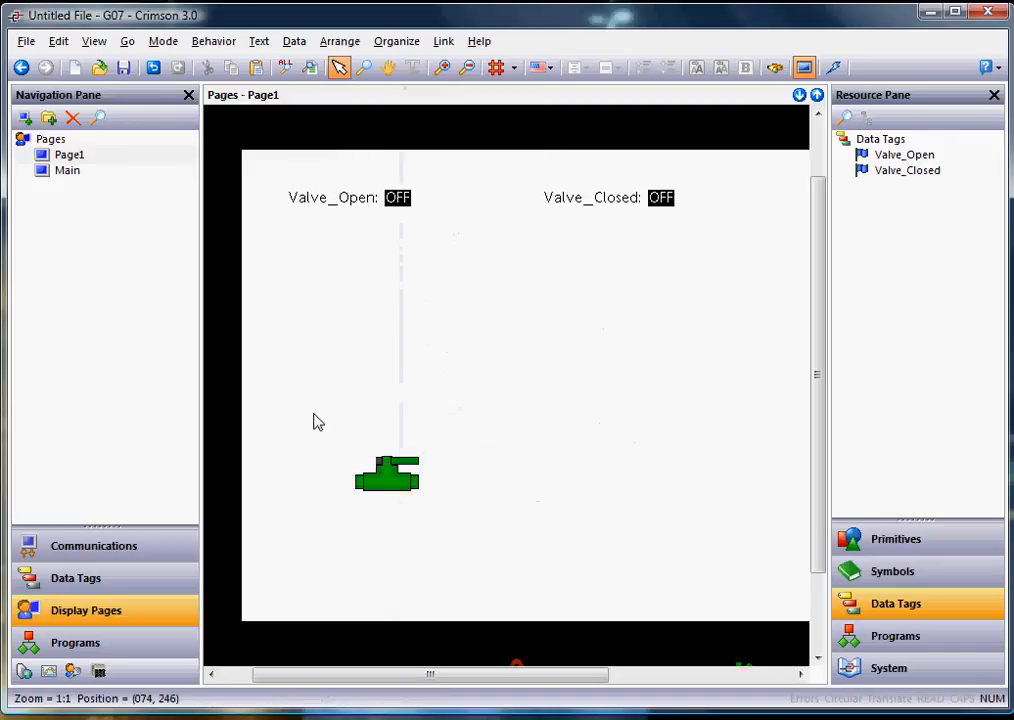
- Group all three stacked valves and move the group up to the area below the Valve_Open data box
left_click_drag(317, 392, 497, 575)
right_click(398, 472)
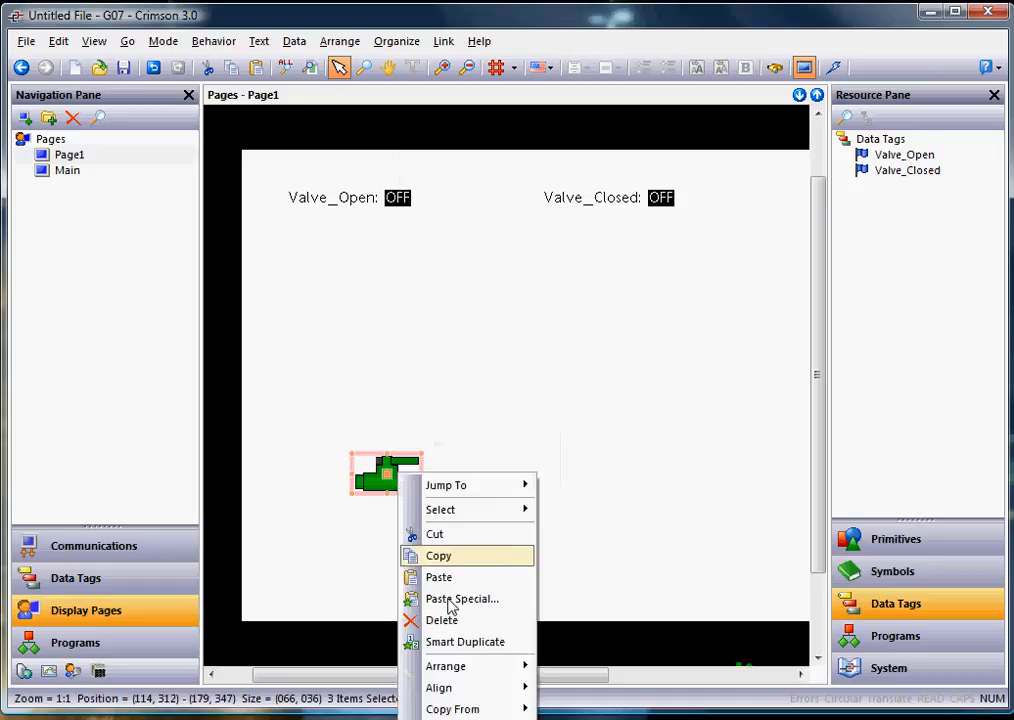
left_click(480, 718)
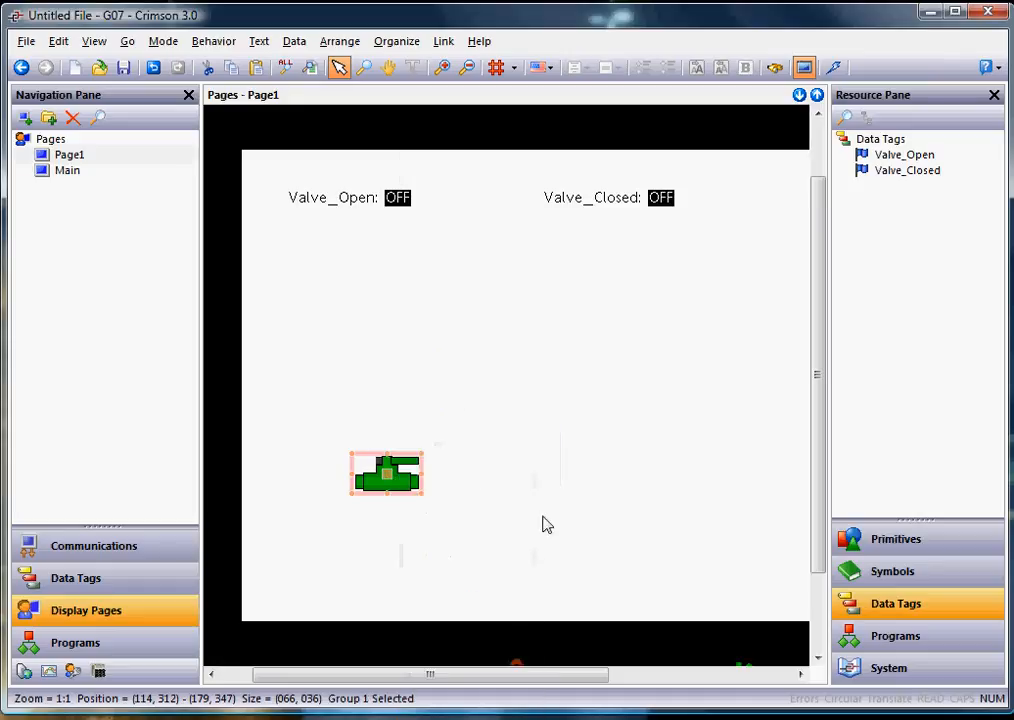
right_click(408, 478)
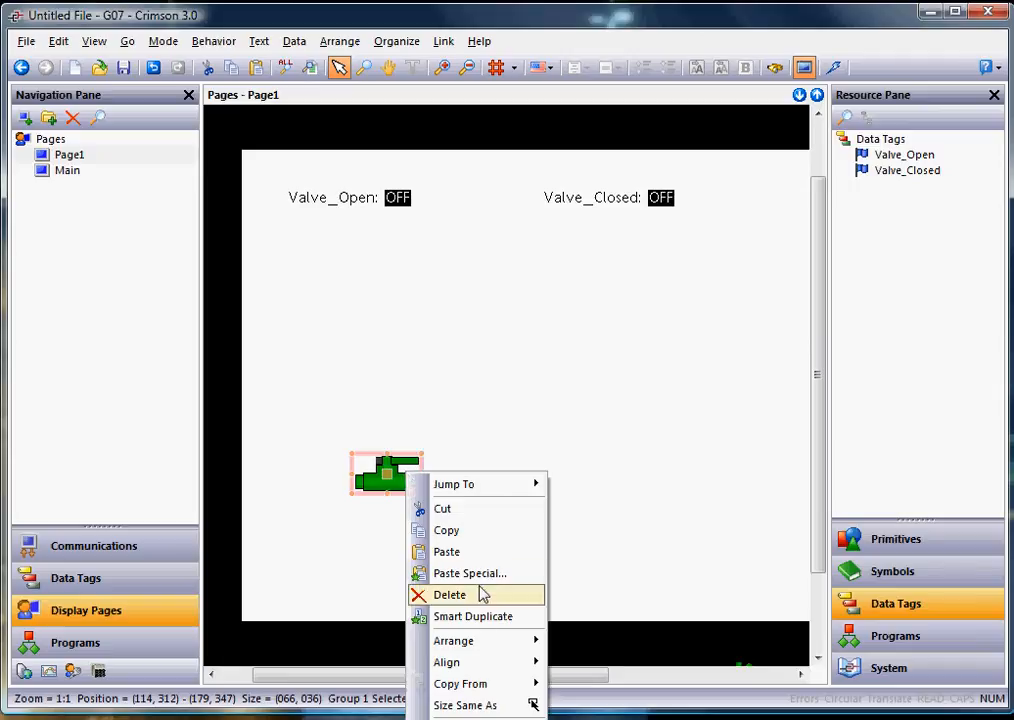
left_click(505, 364)
left_click(403, 482)
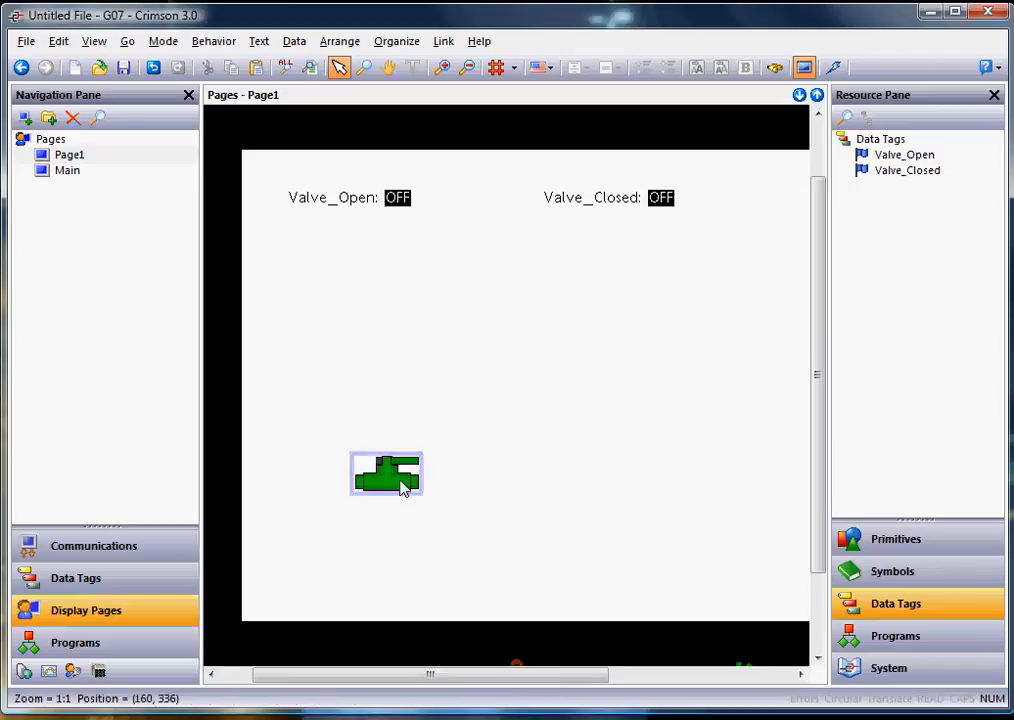
left_click_drag(393, 472, 357, 320)
- Convert the valve group into a widget and set its data definition count to 2
right_click(357, 320)
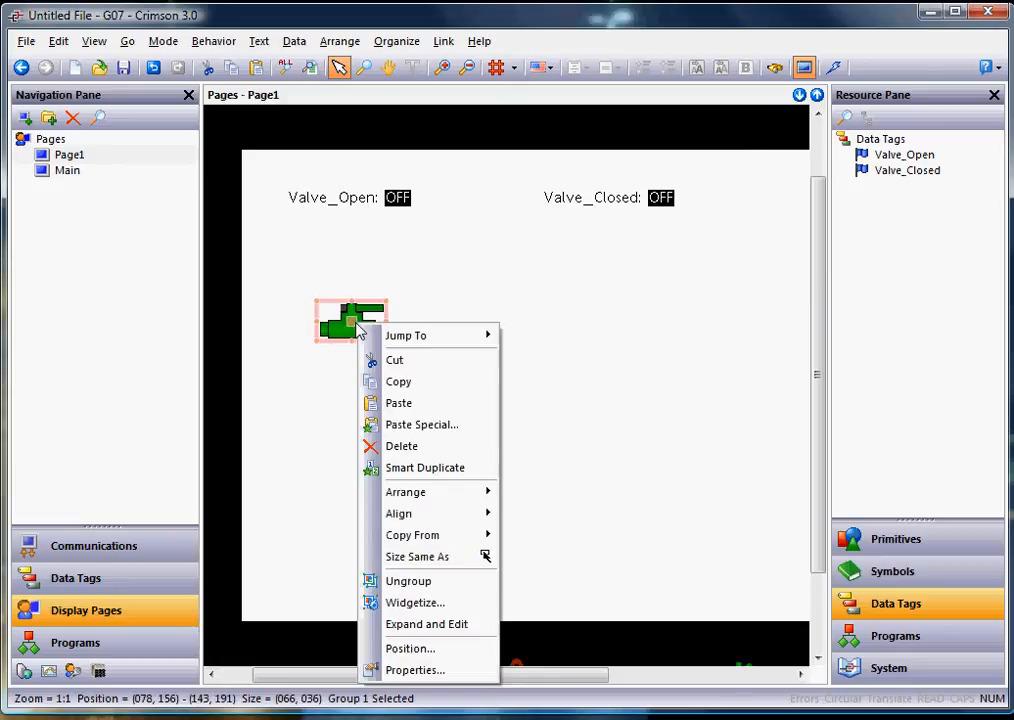
left_click(445, 605)
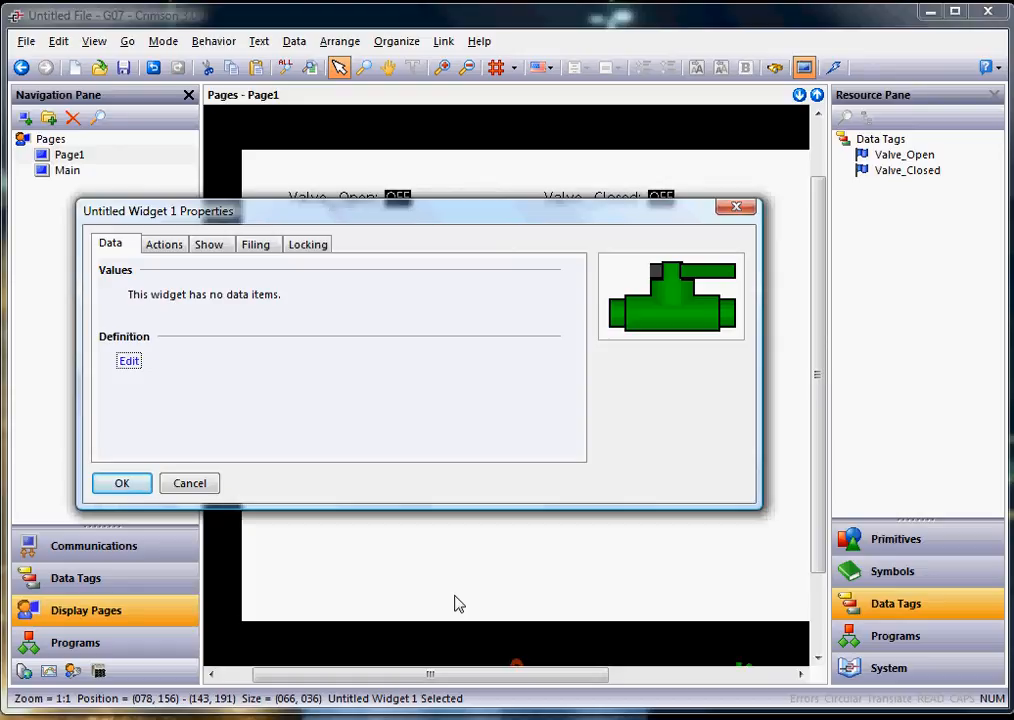
left_click(130, 364)
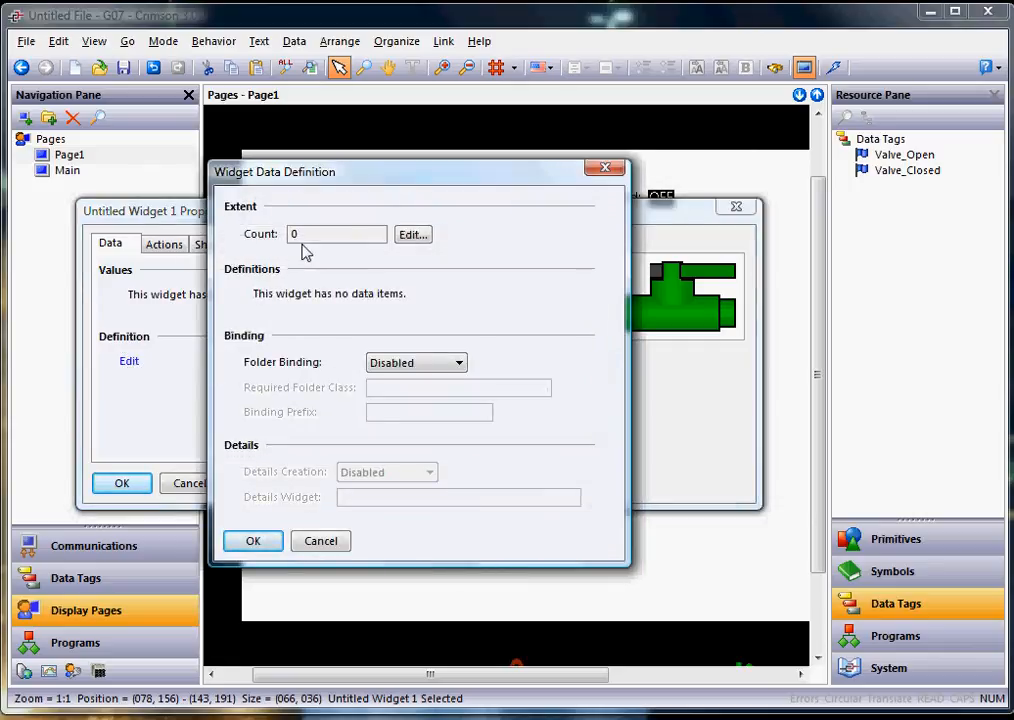
left_click(414, 238)
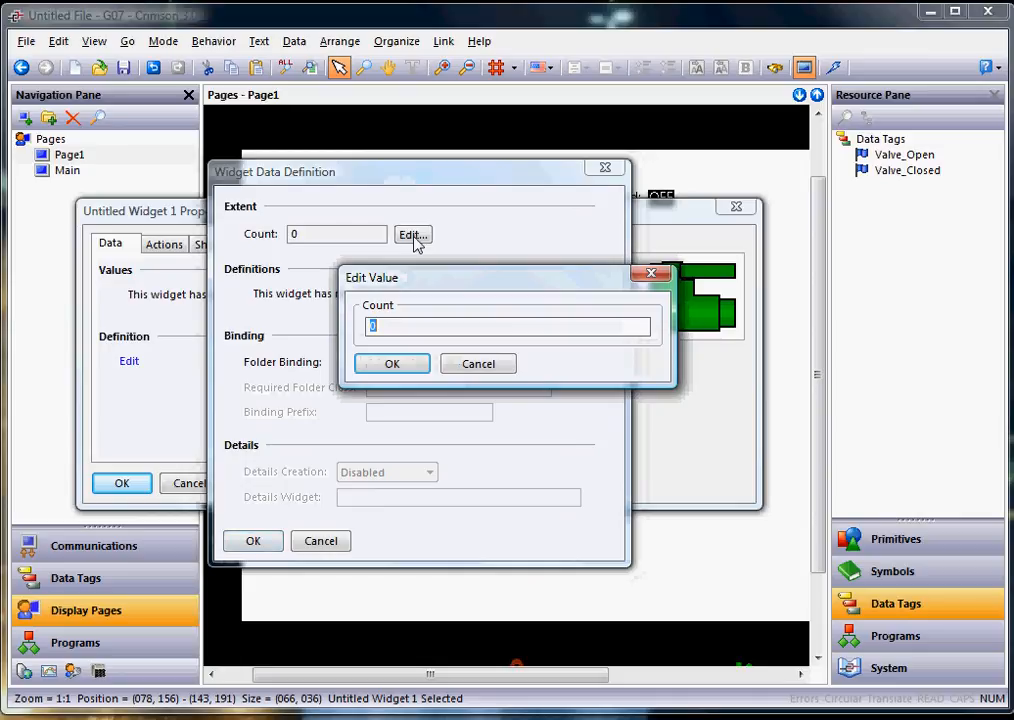
type("2")
left_click(394, 366)
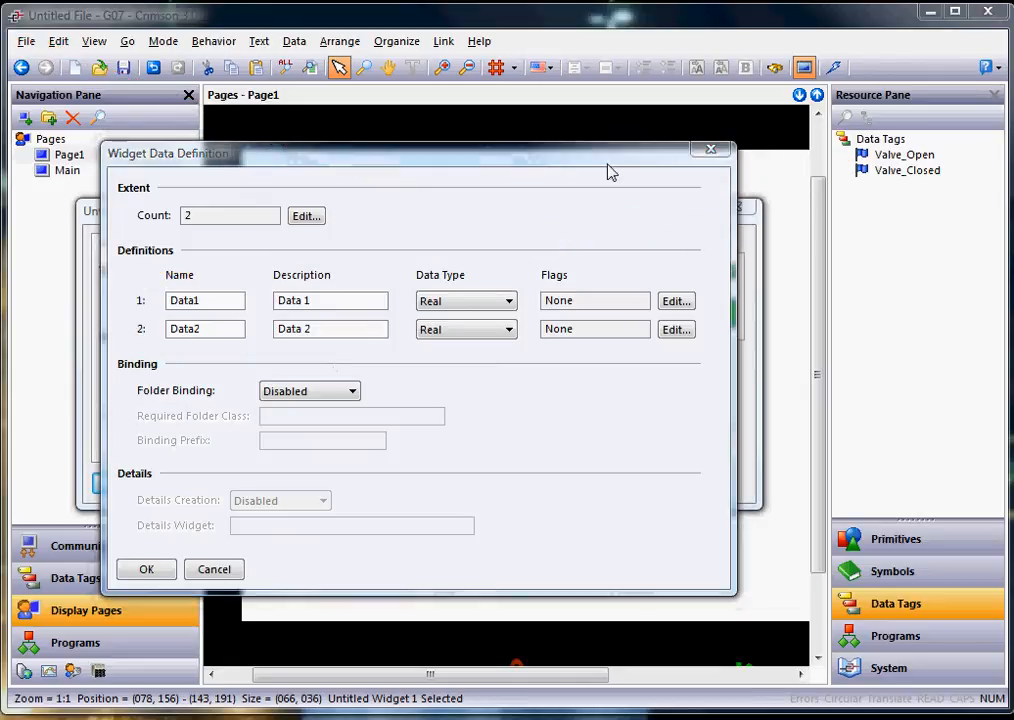
- Name the widget's two data items Valve_Open and Valve_Closed
double_click(216, 301)
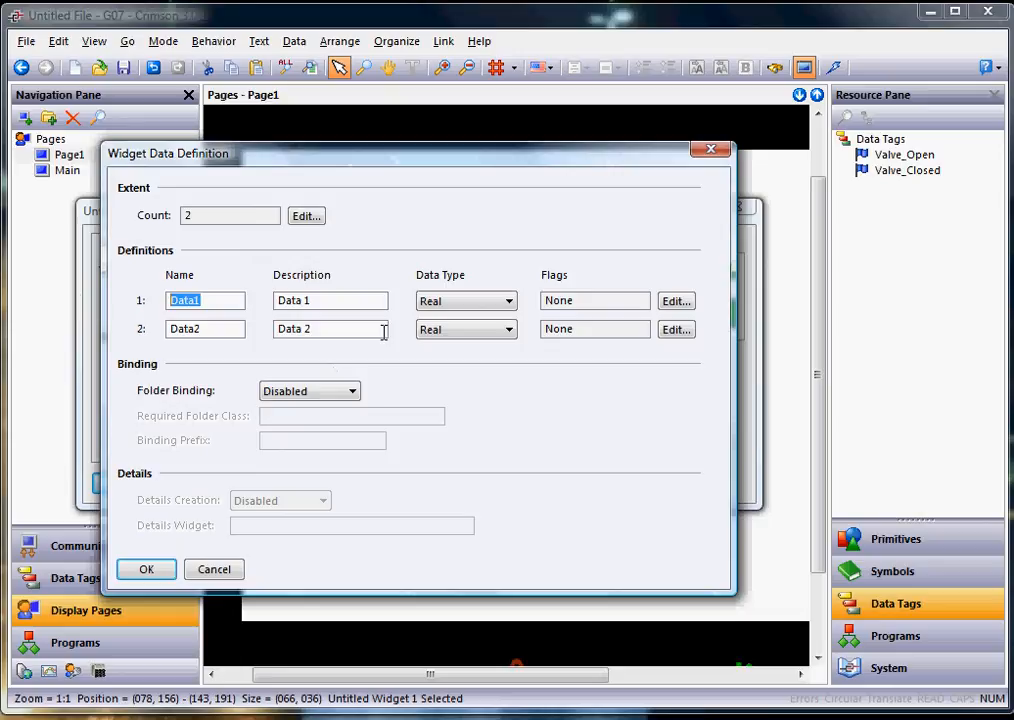
type("Valve_")
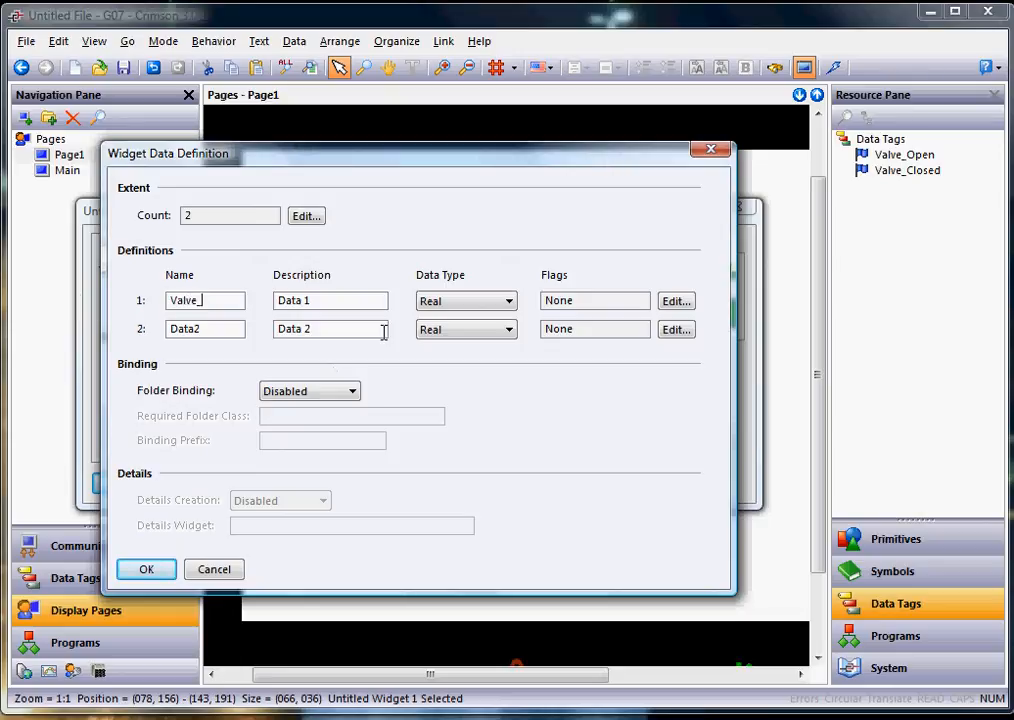
type("Open")
key("Return")
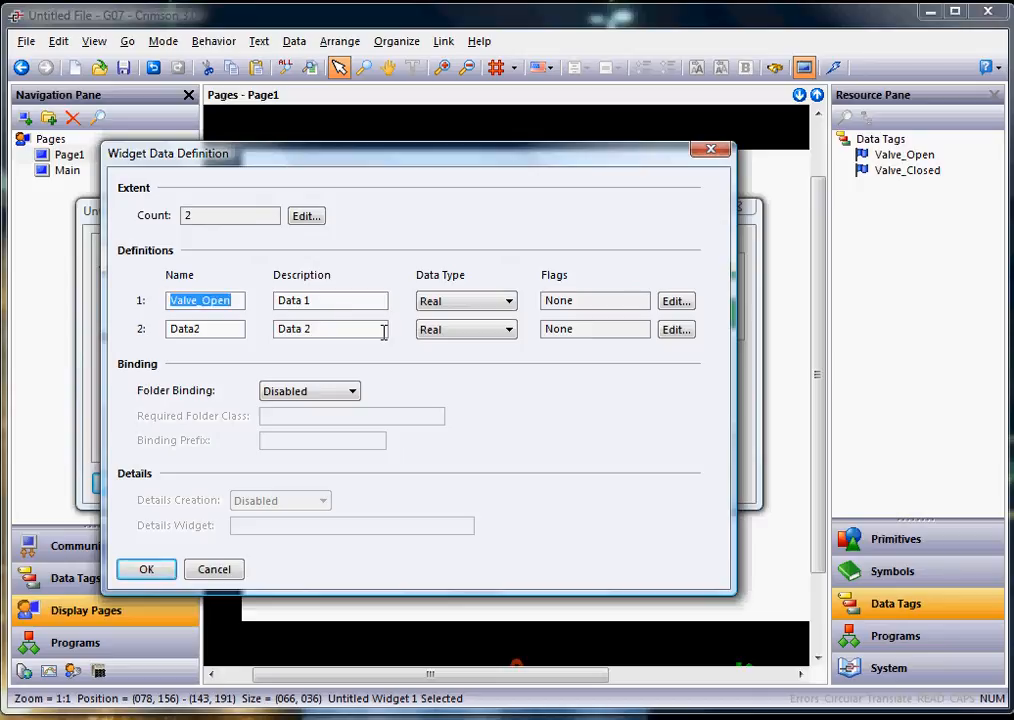
double_click(198, 329)
type("Val")
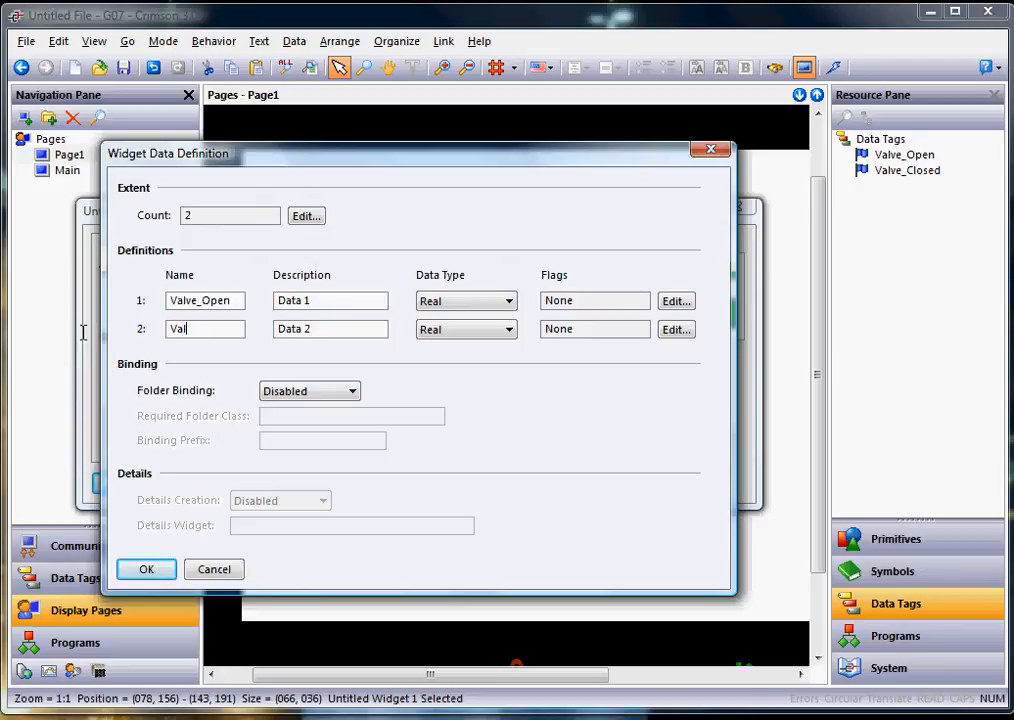
type("ve_Closed")
key("Return")
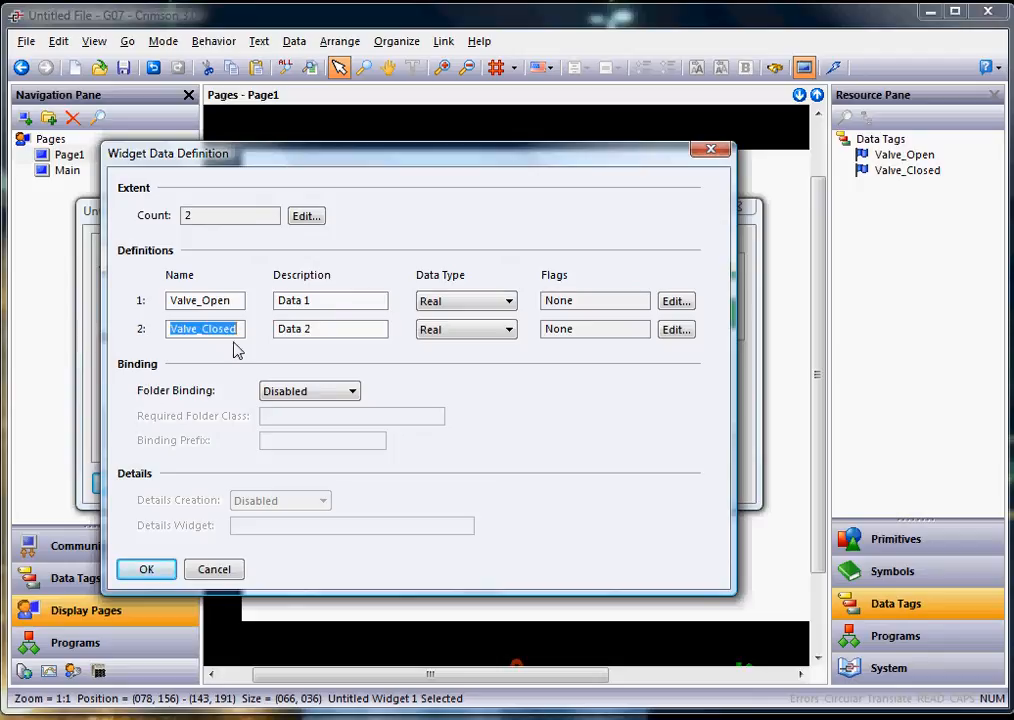
- Describe the widget's Valve_Open data as "Valve in OPEN Position" and Valve_Closed as "Valve in CLOSED Position"
left_click(328, 299)
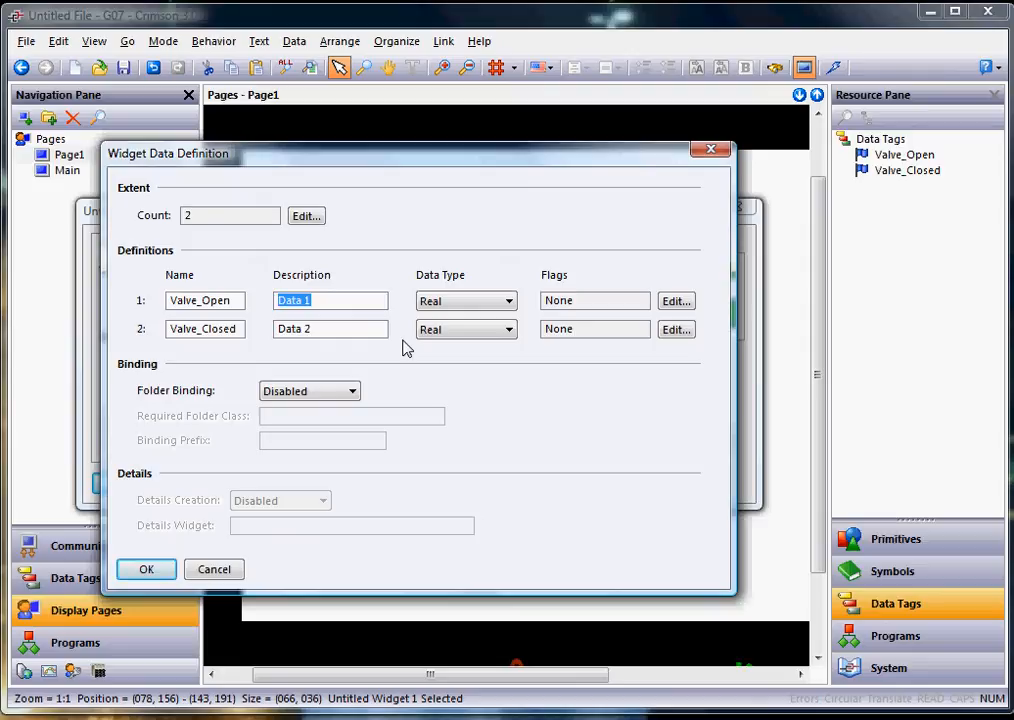
type("Valve in OPEN Positi")
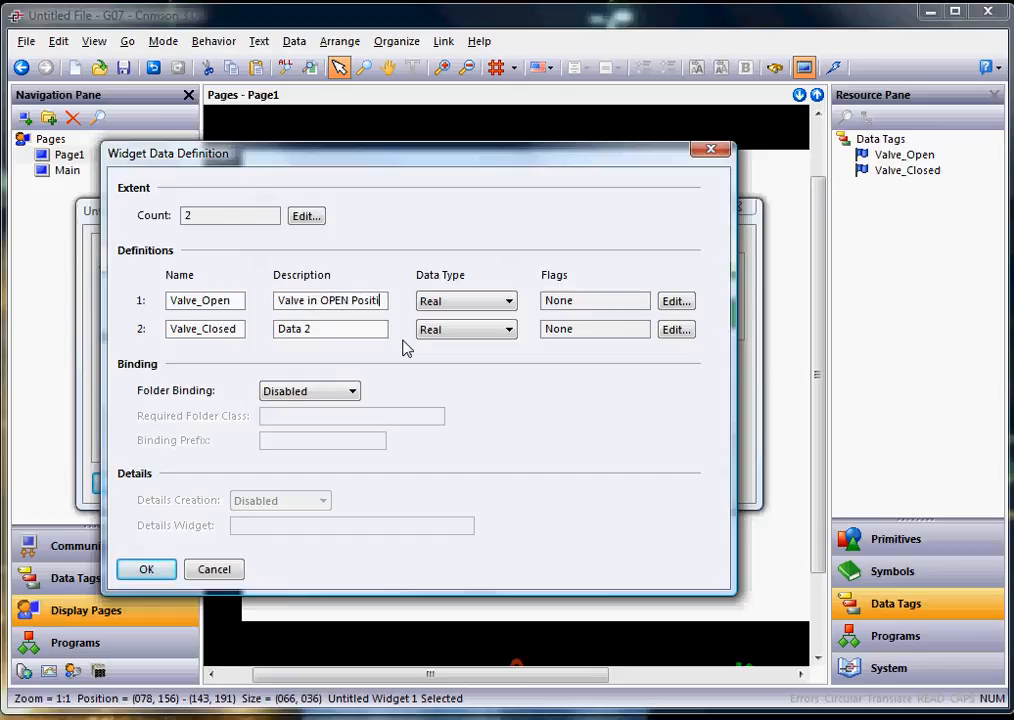
type("on")
key("ctrl+a")
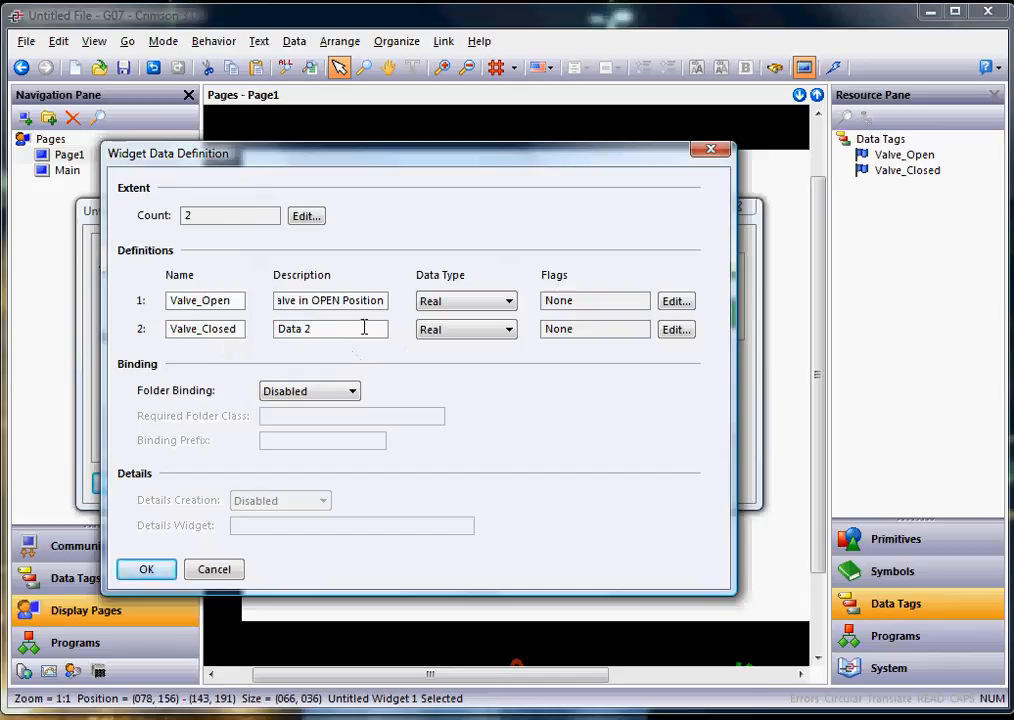
left_click_drag(364, 327, 183, 328)
type("Valve in CLOS")
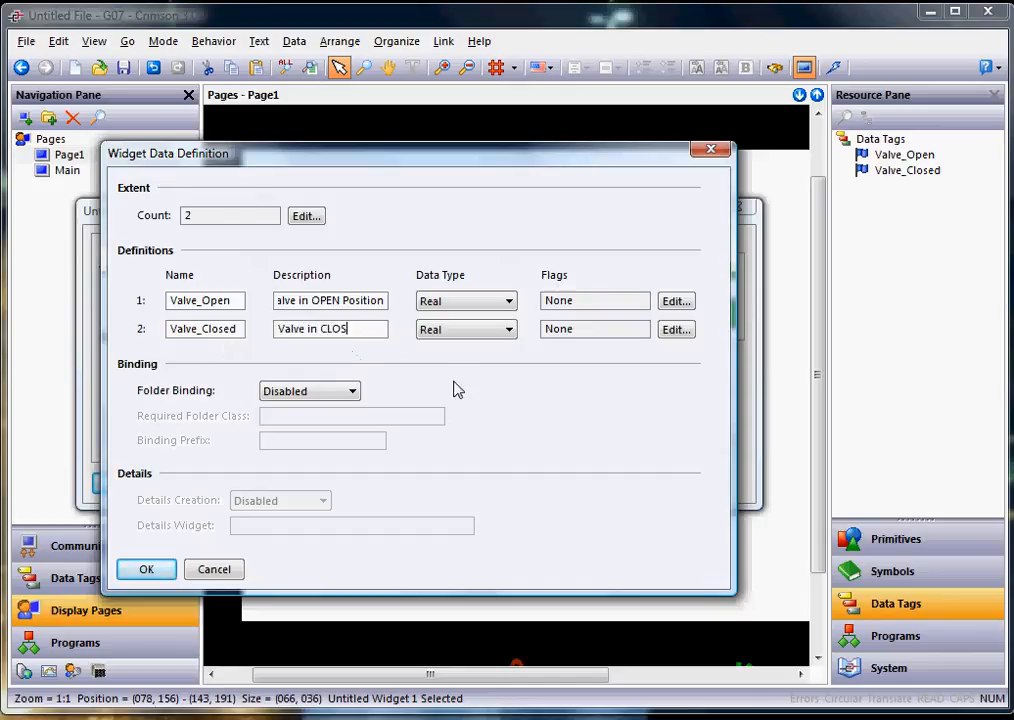
type("ED Position")
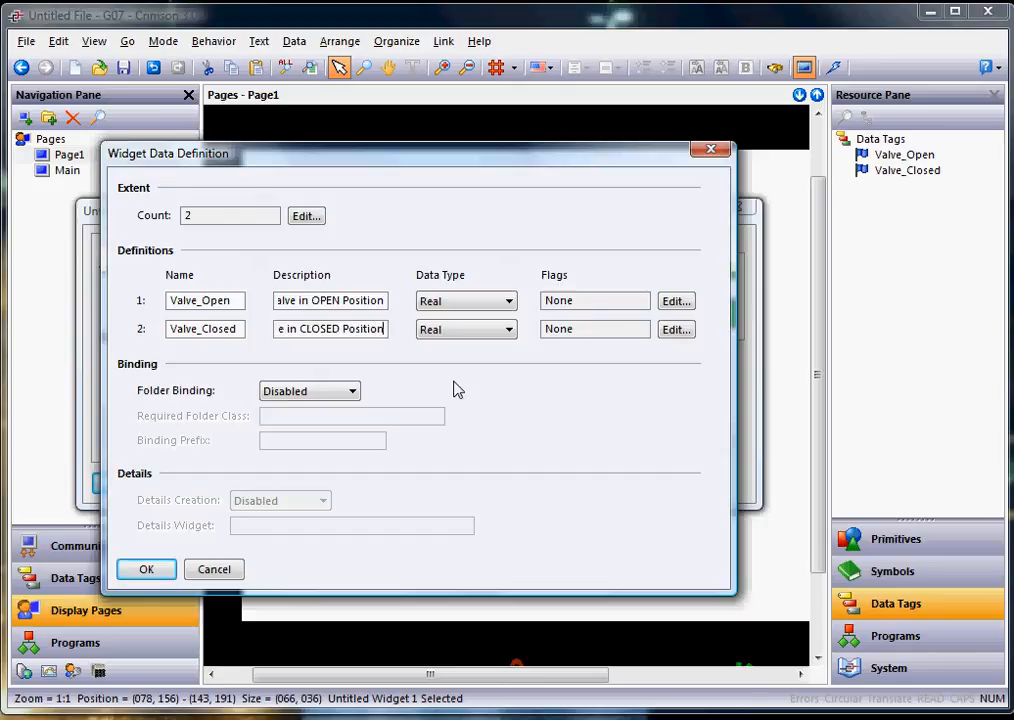
key("ctrl+a")
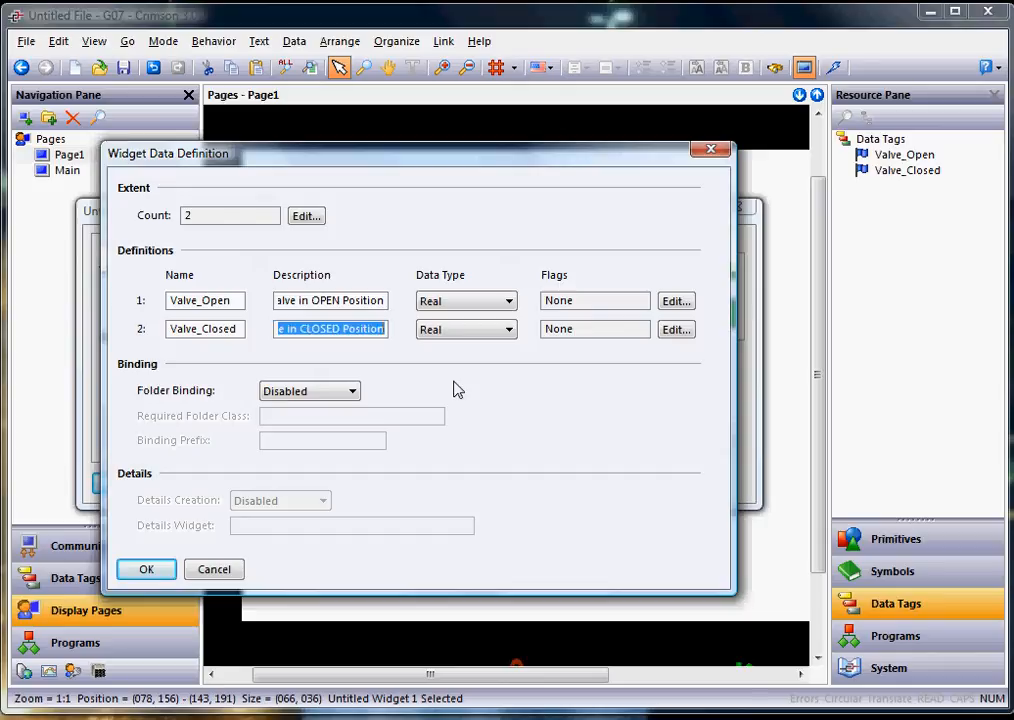
- Set the data type of both widget data items, Valve_Open and Valve_Closed, to Integer
left_click(477, 303)
left_click(462, 316)
left_click(465, 330)
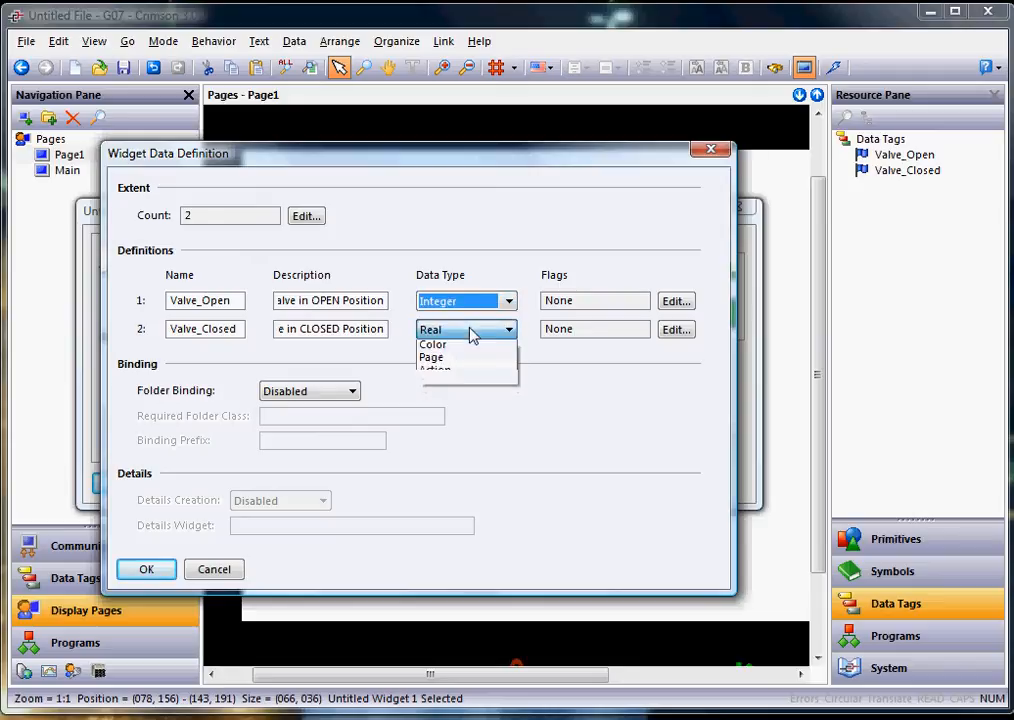
left_click(440, 347)
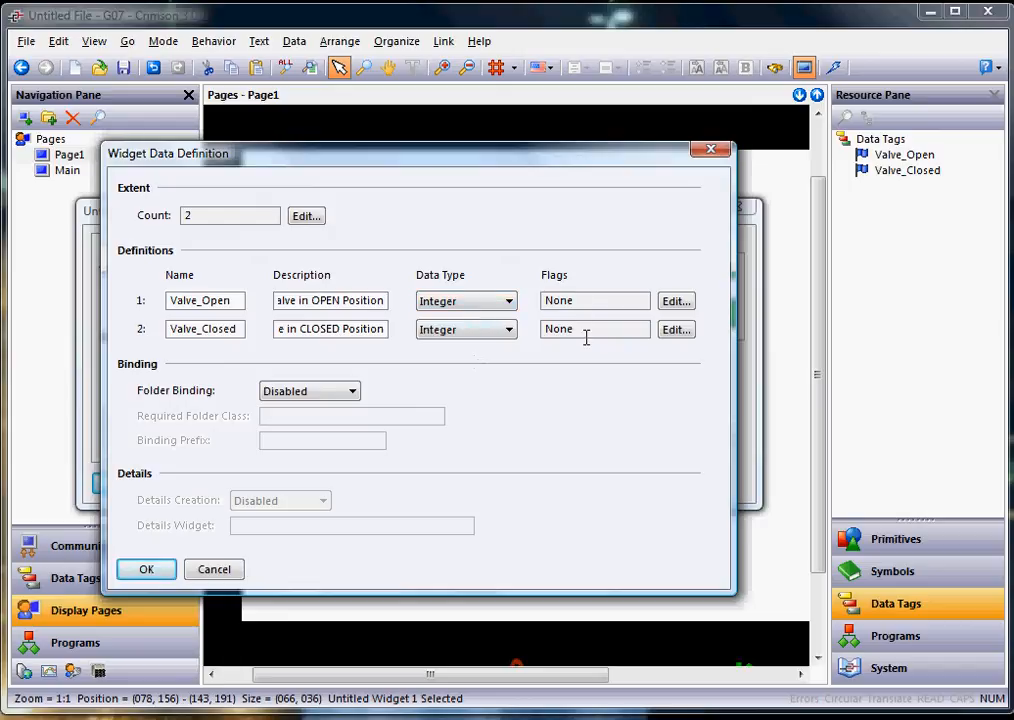
- Turn on the Tag flag for both the Valve_Open and Valve_Closed widget data items
left_click(677, 302)
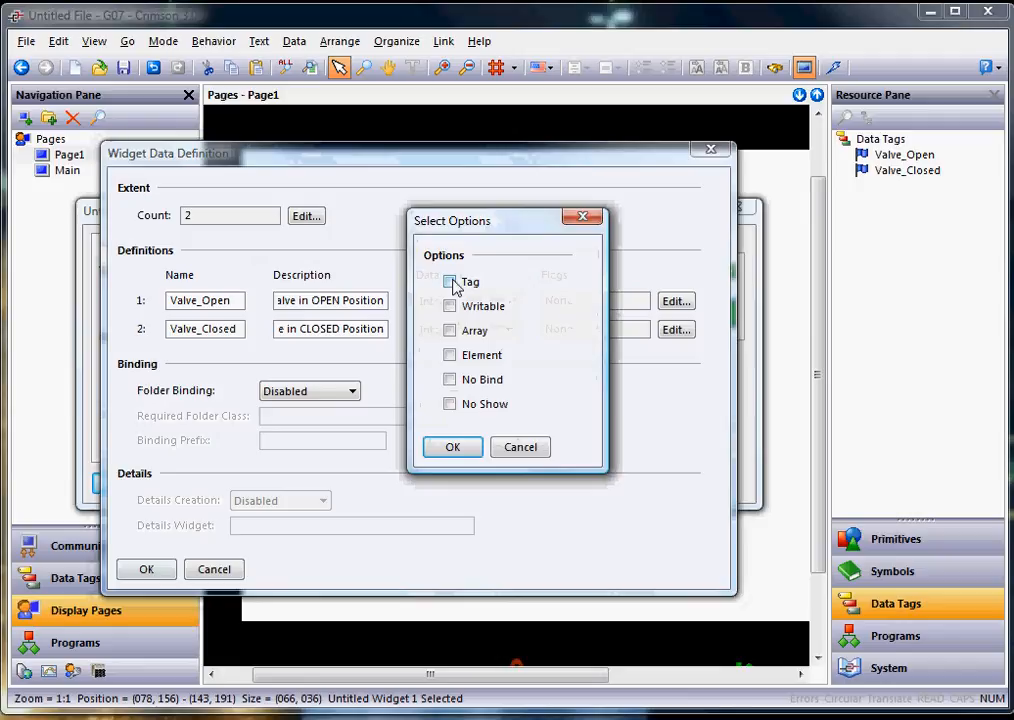
left_click(450, 282)
left_click(458, 449)
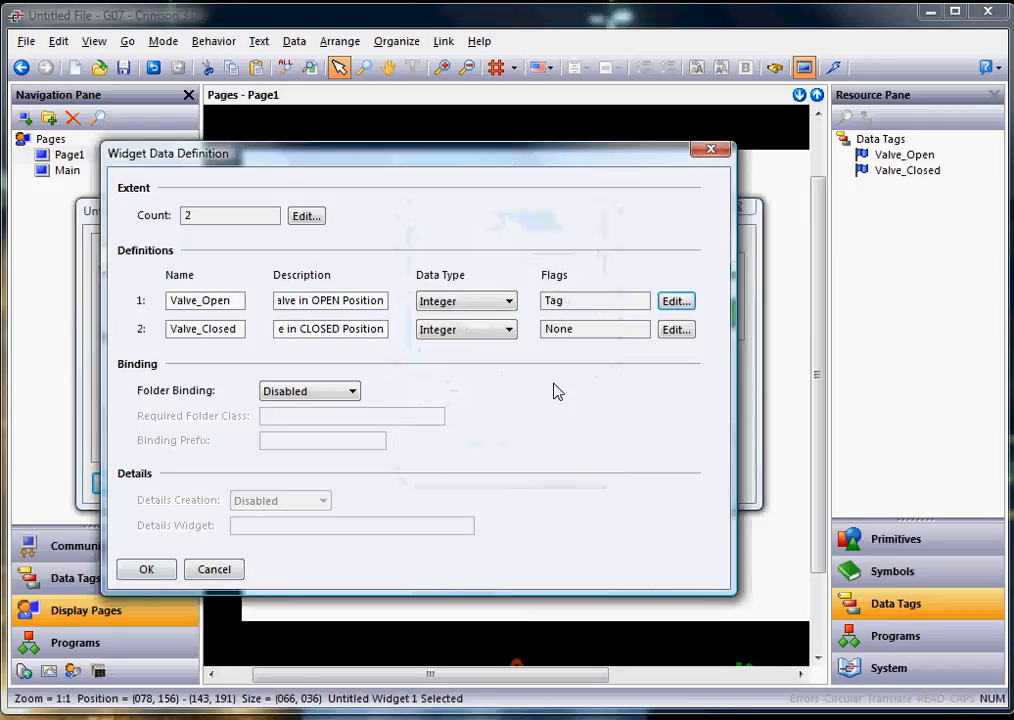
left_click(686, 330)
left_click(450, 282)
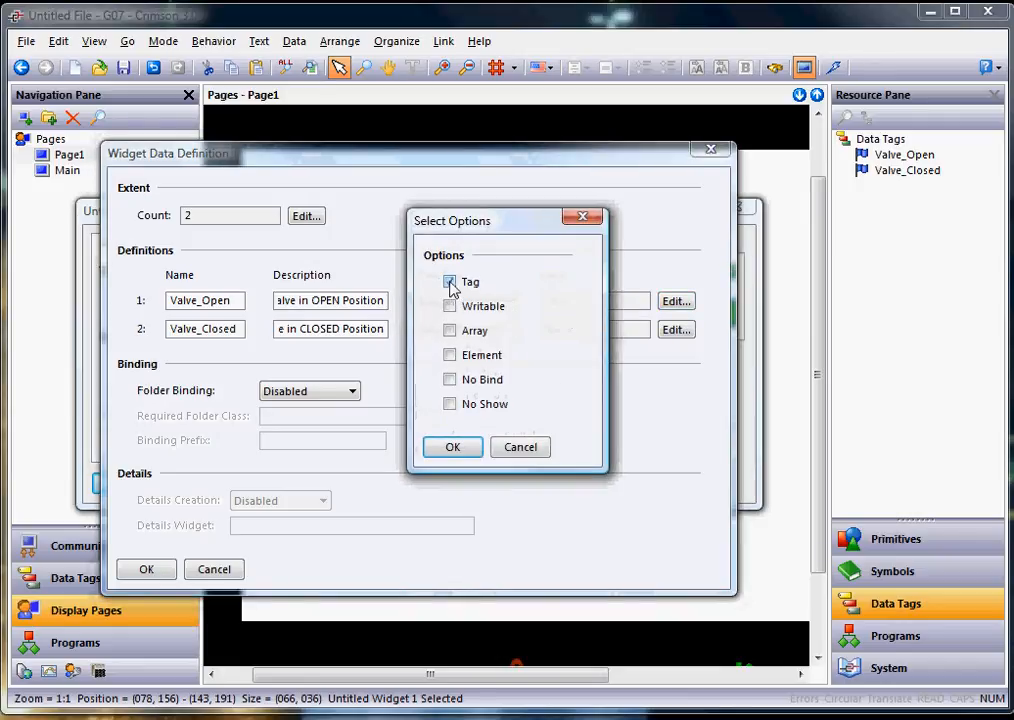
left_click(455, 449)
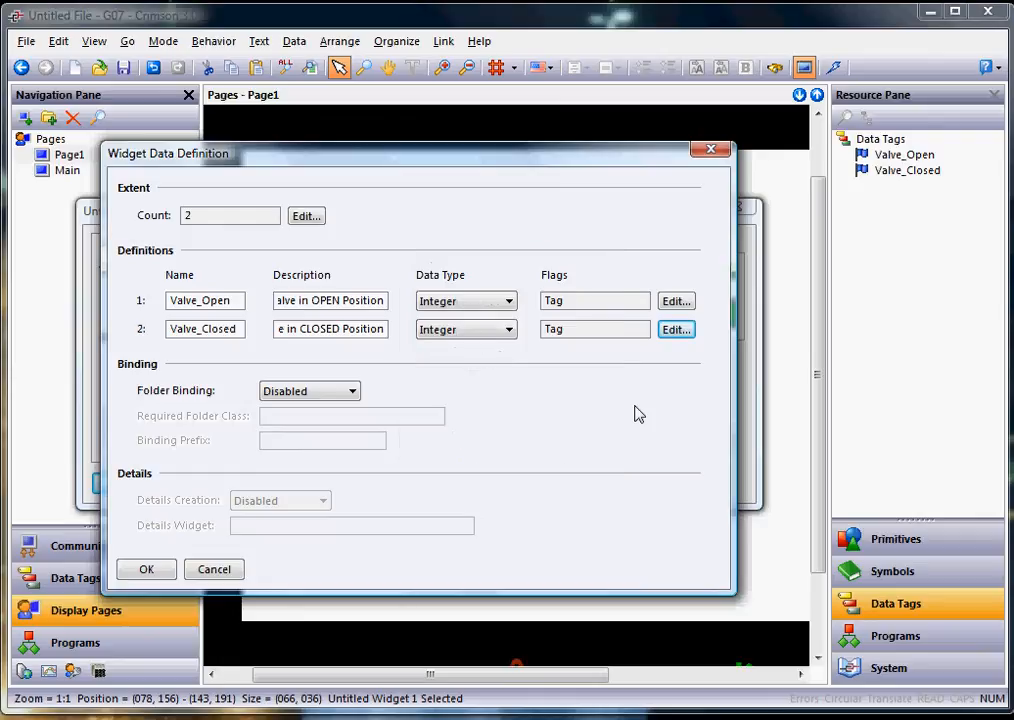
- Enable folder binding for the widget and accept its data definition and properties
left_click(355, 392)
left_click(306, 423)
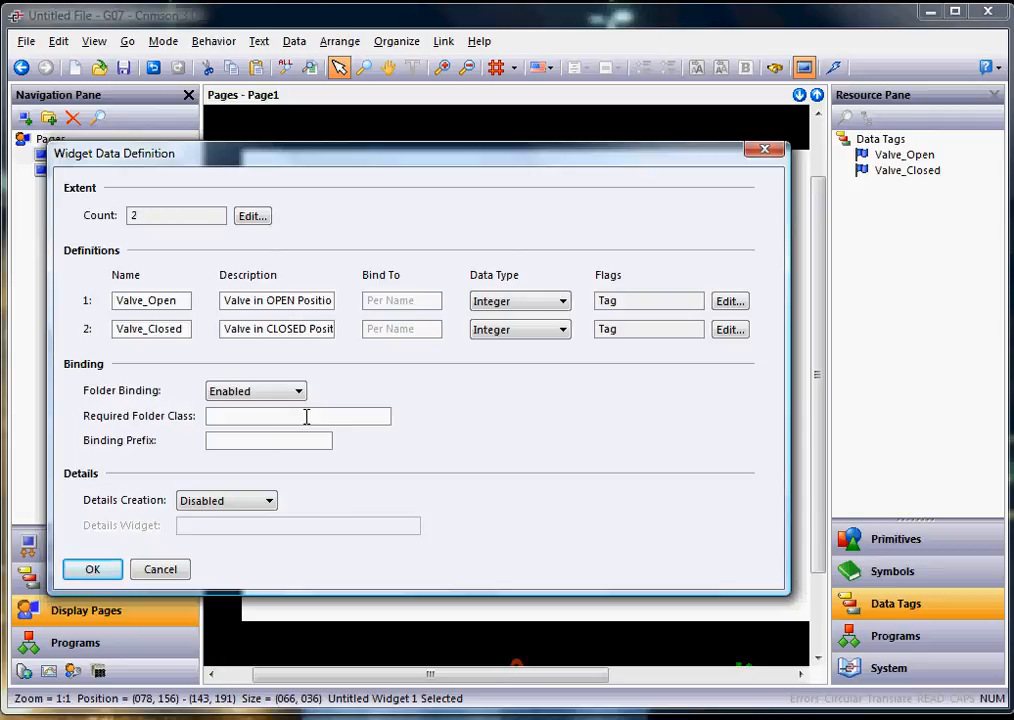
left_click(90, 570)
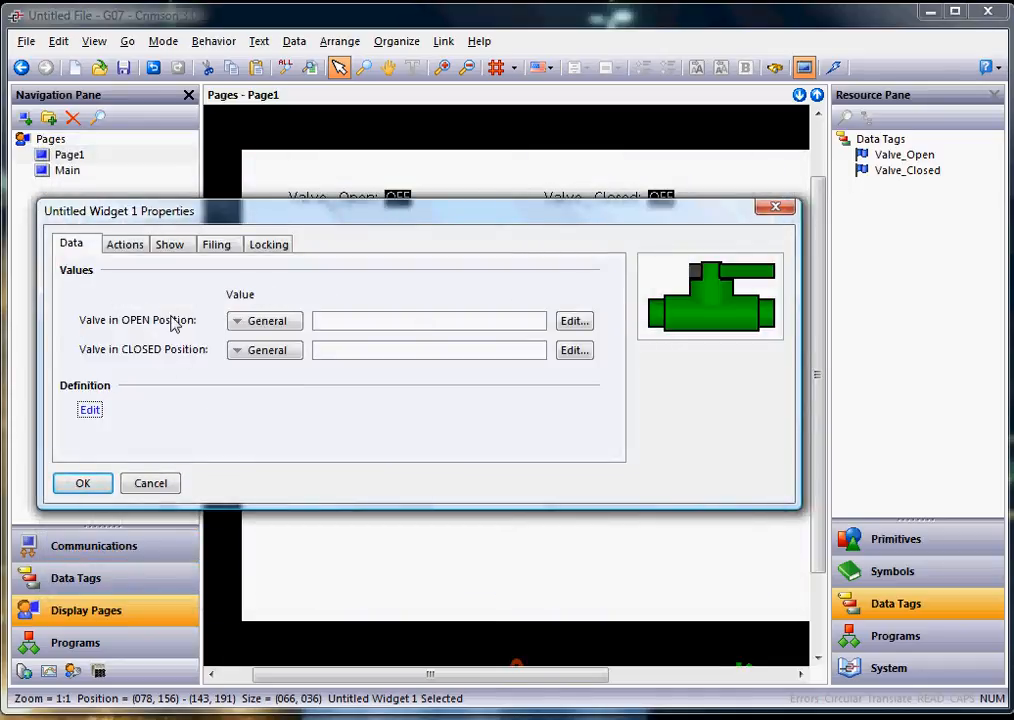
left_click(83, 484)
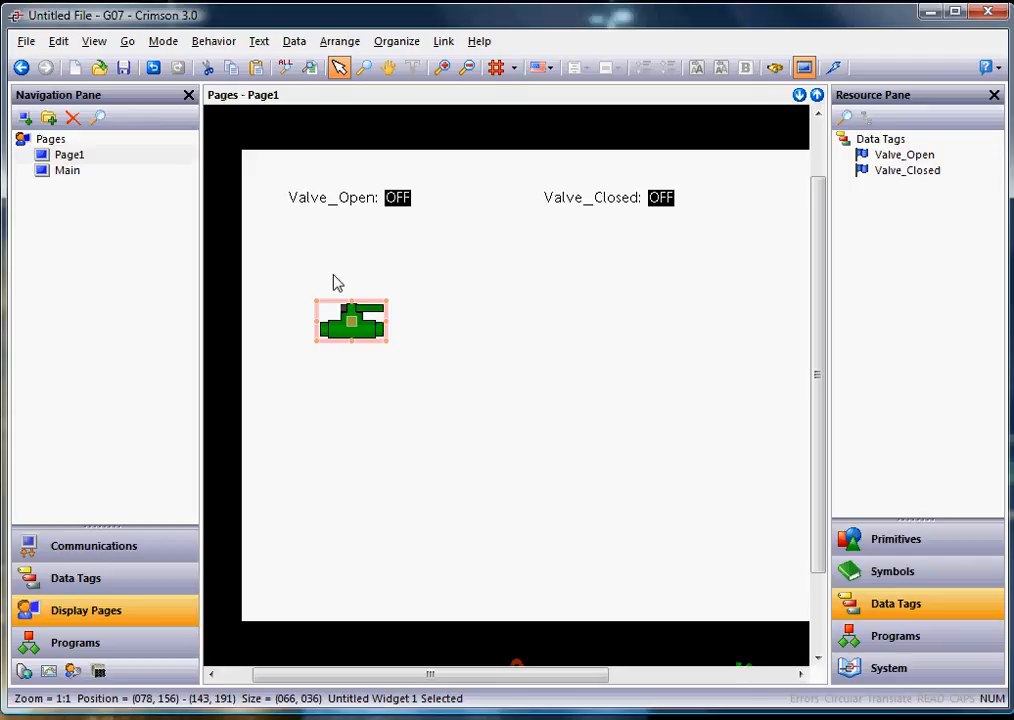
- Save the valve widget as the widget file My_Valve in the Widgets folder
left_click(398, 41)
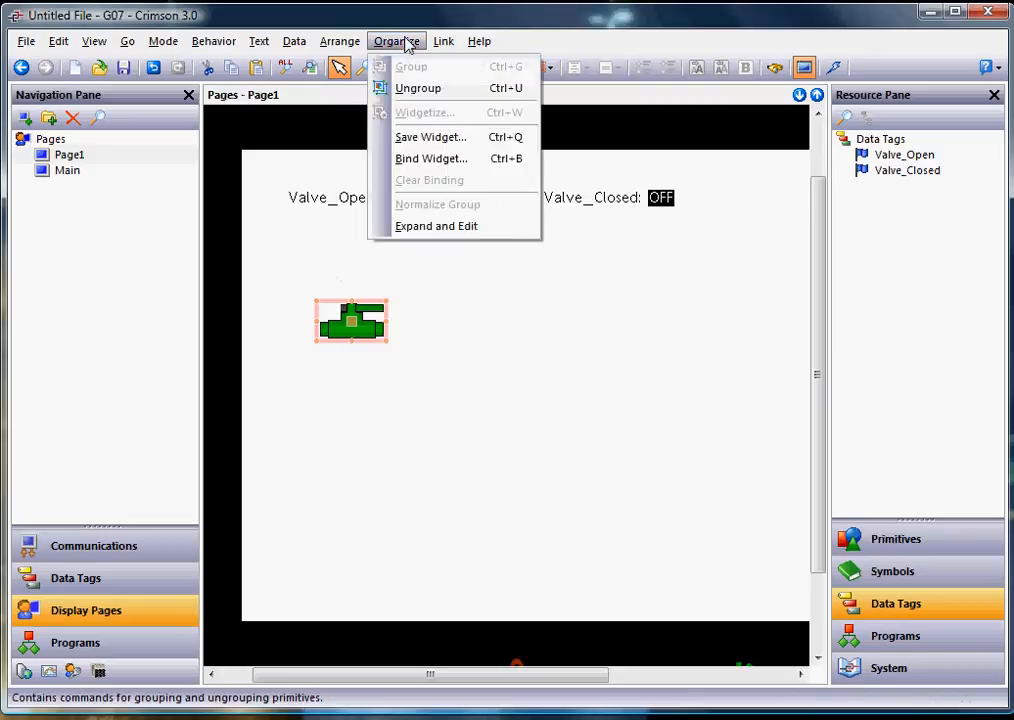
left_click(443, 146)
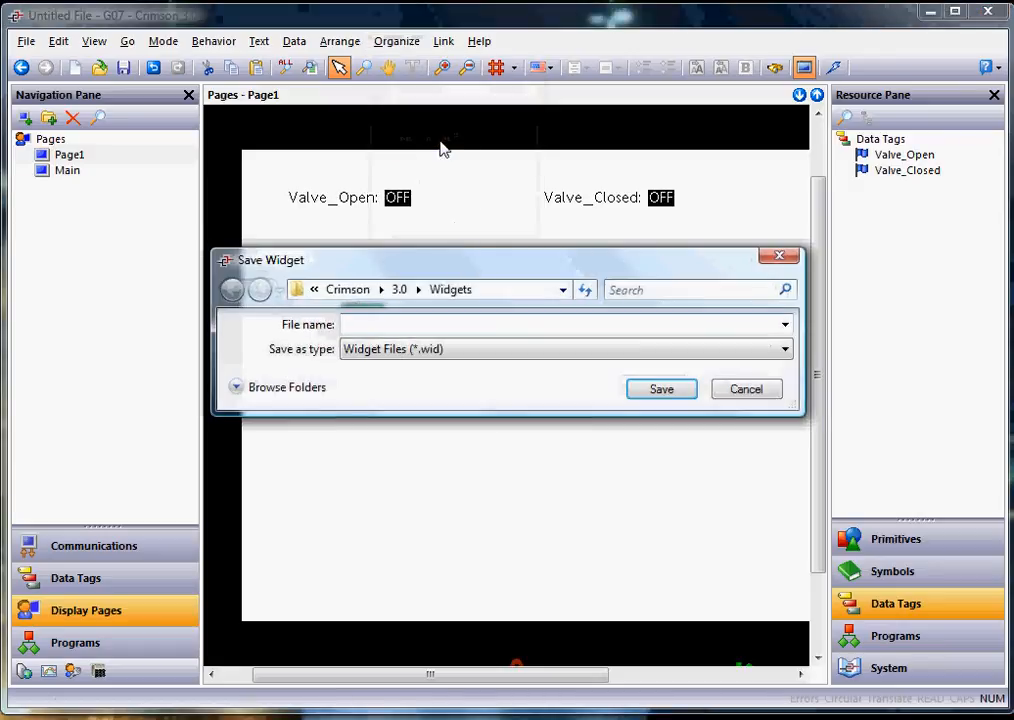
left_click_drag(469, 260, 521, 325)
left_click_drag(459, 340, 430, 396)
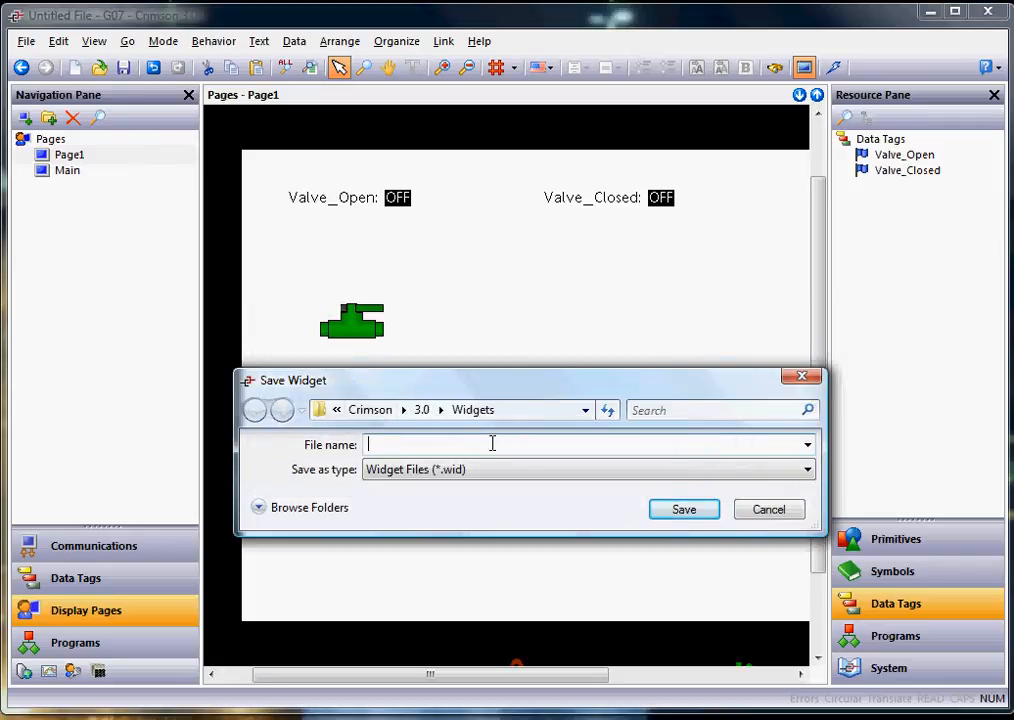
type("My")
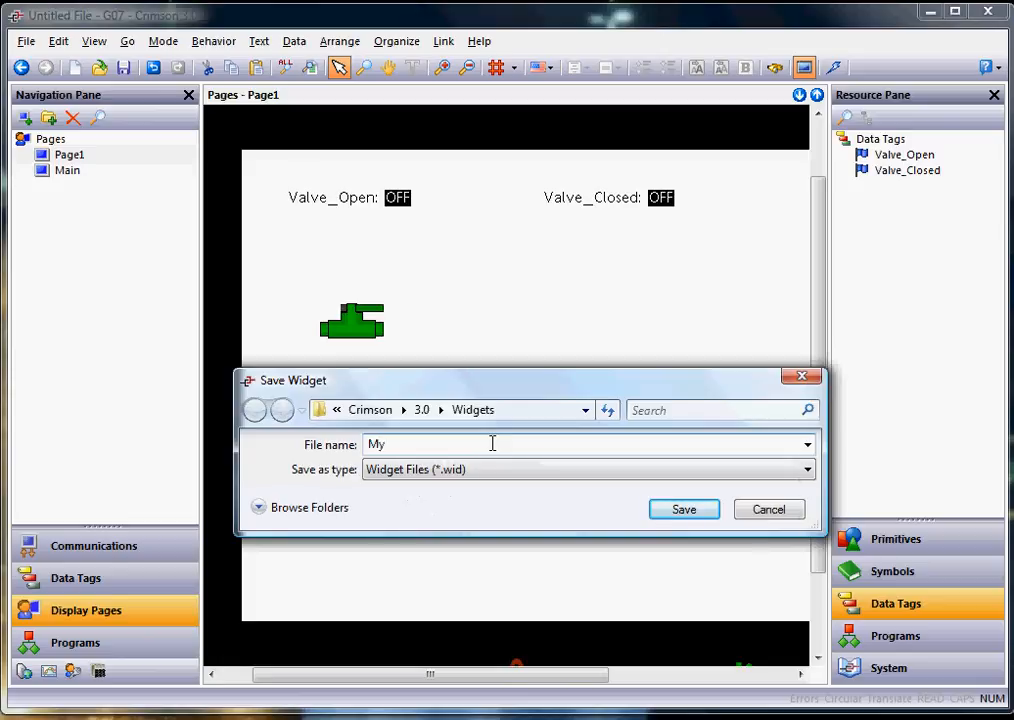
type("_Valve")
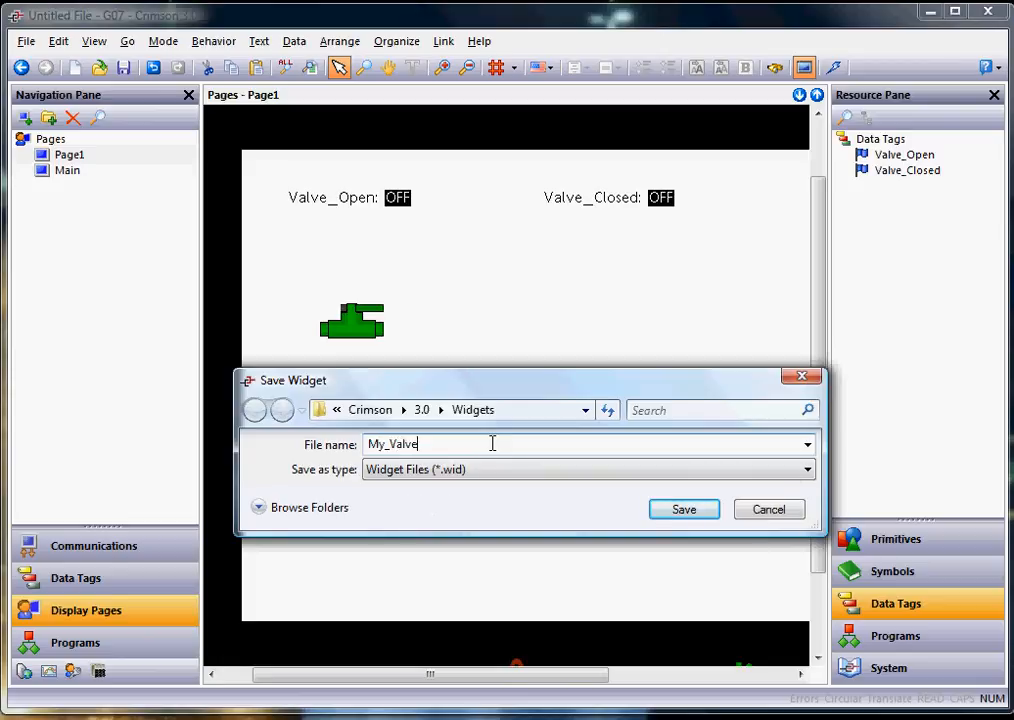
key("Return")
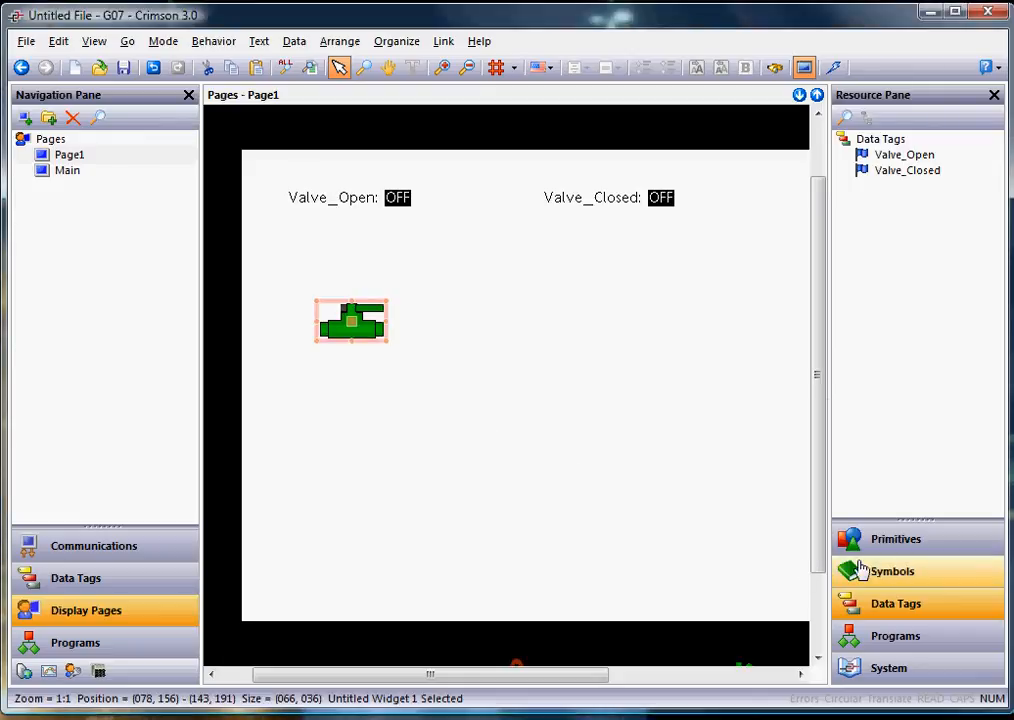
- Place the saved My_Valve widget from the Widgets category on Page1, to the right of the original valve
left_click(900, 543)
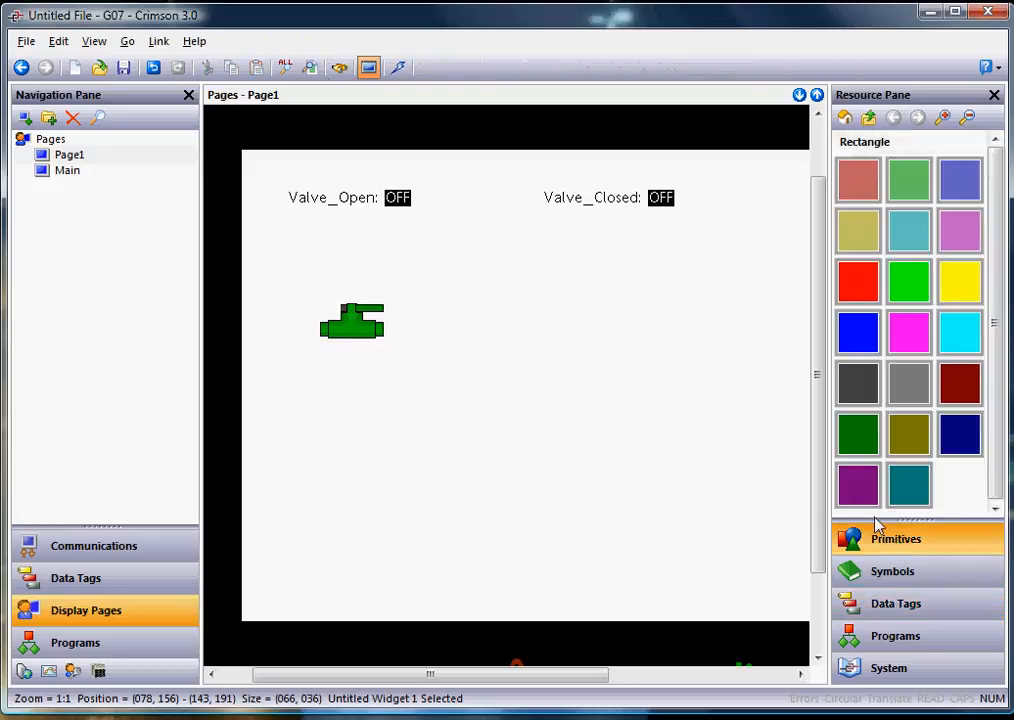
left_click(846, 119)
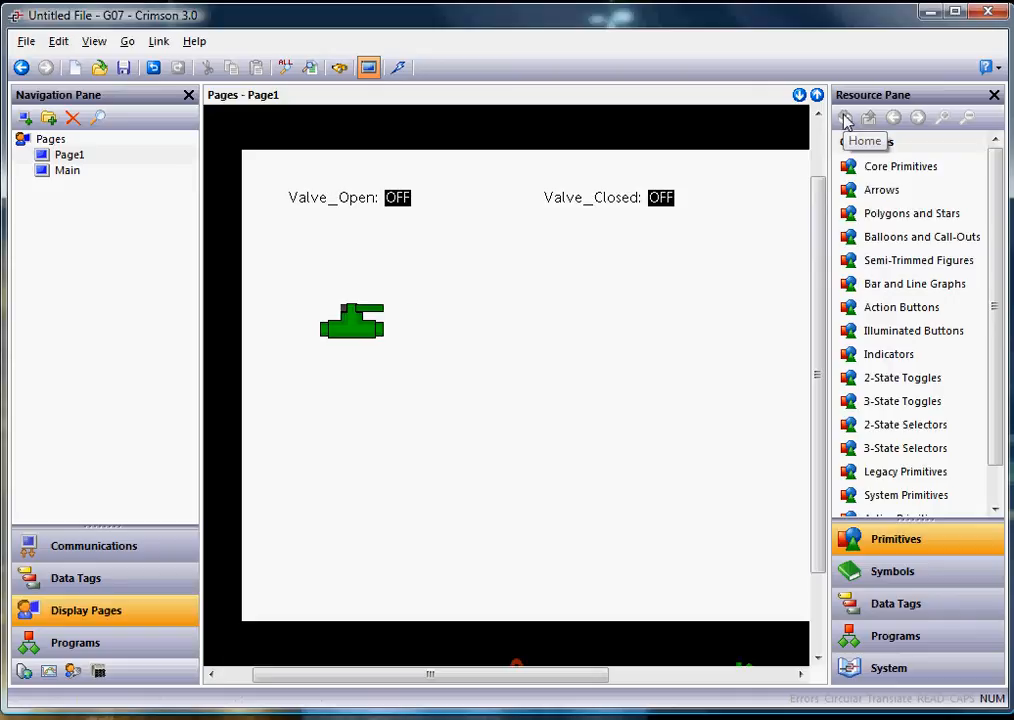
left_click_drag(998, 247, 993, 343)
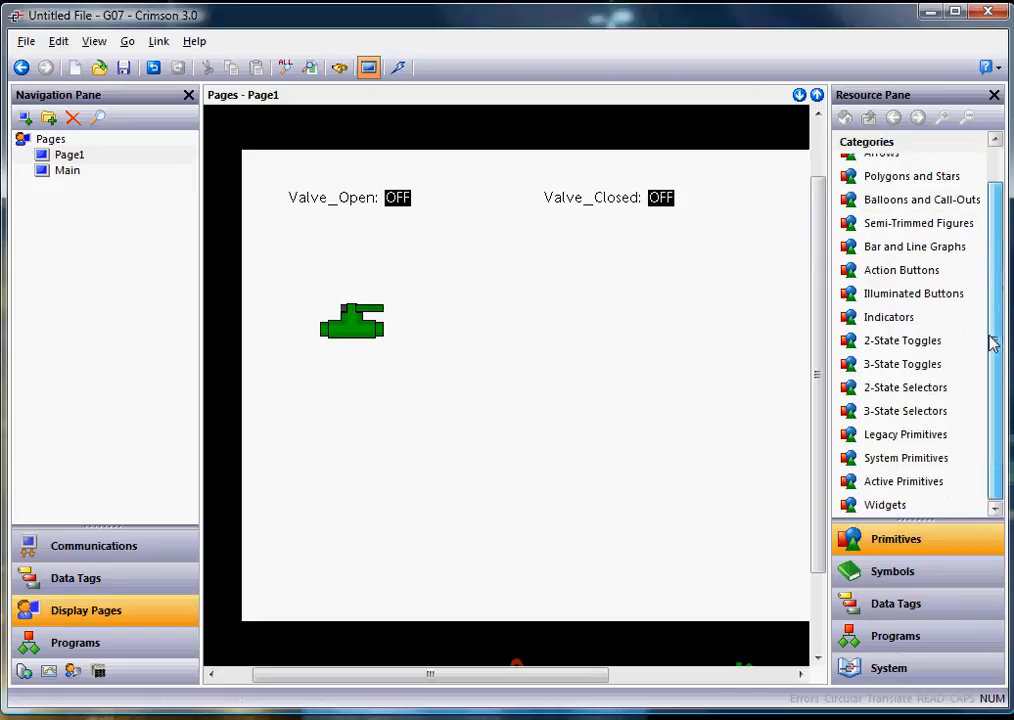
double_click(900, 510)
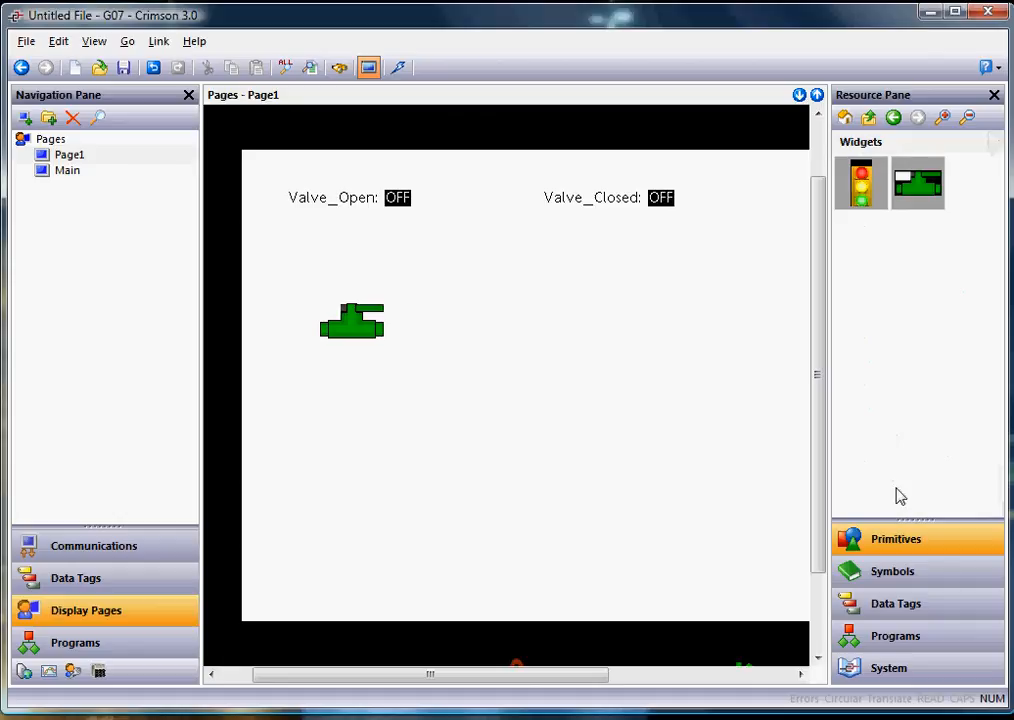
mouse_move(872, 193)
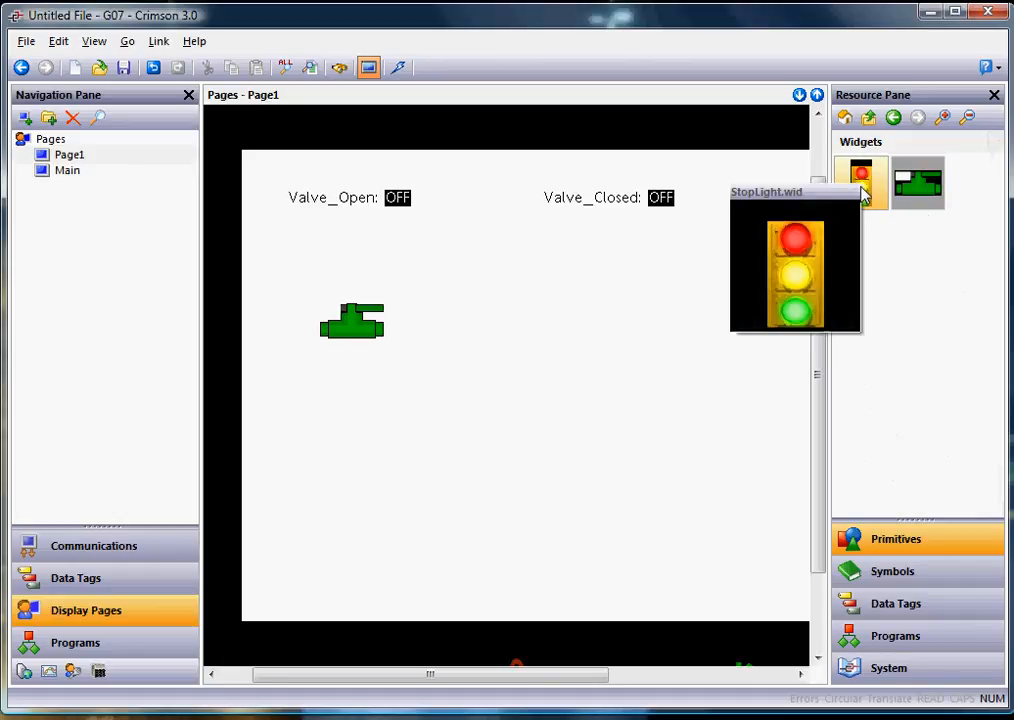
mouse_move(920, 194)
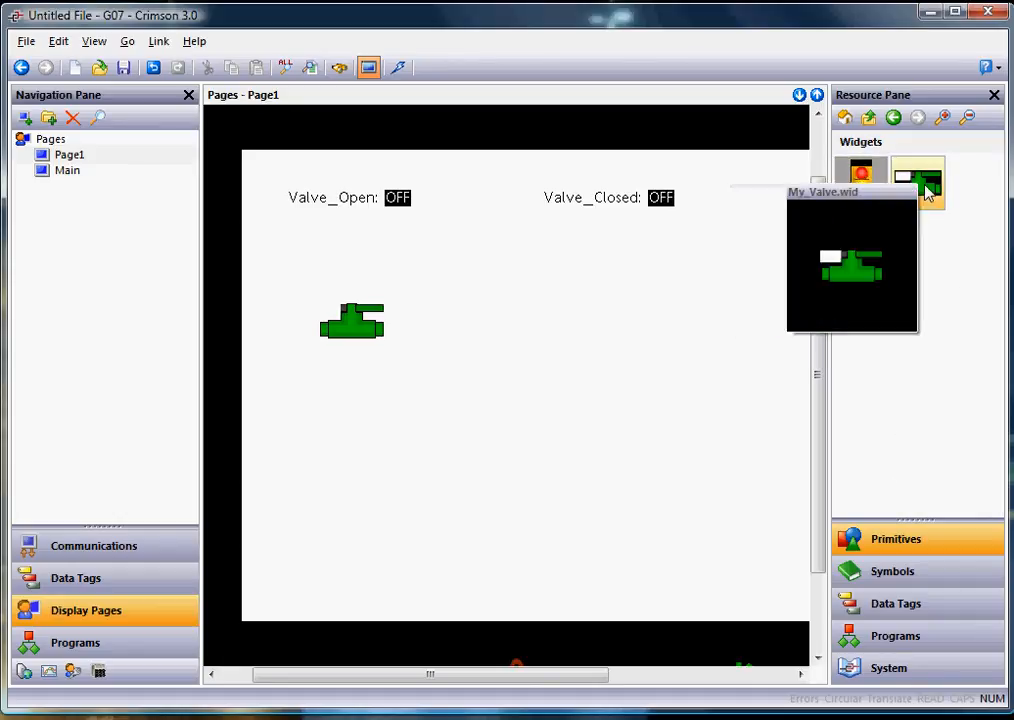
left_click_drag(926, 190, 452, 338)
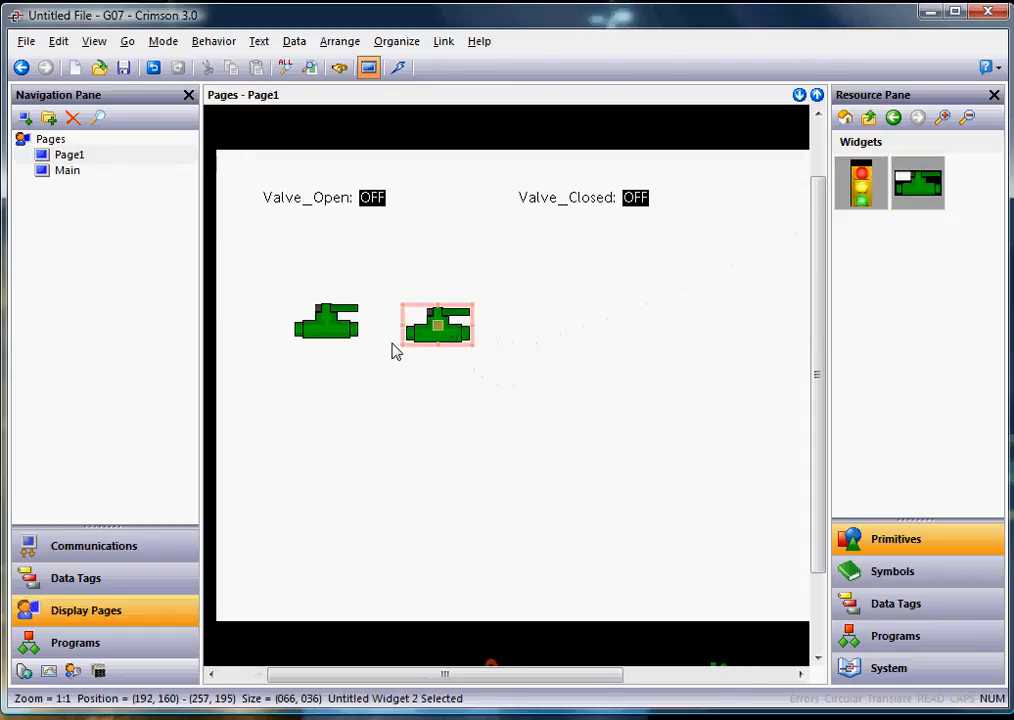
- Delete the original valve widget and move the newly placed one to the area below and right of the Valve_Closed data box
left_click(330, 333)
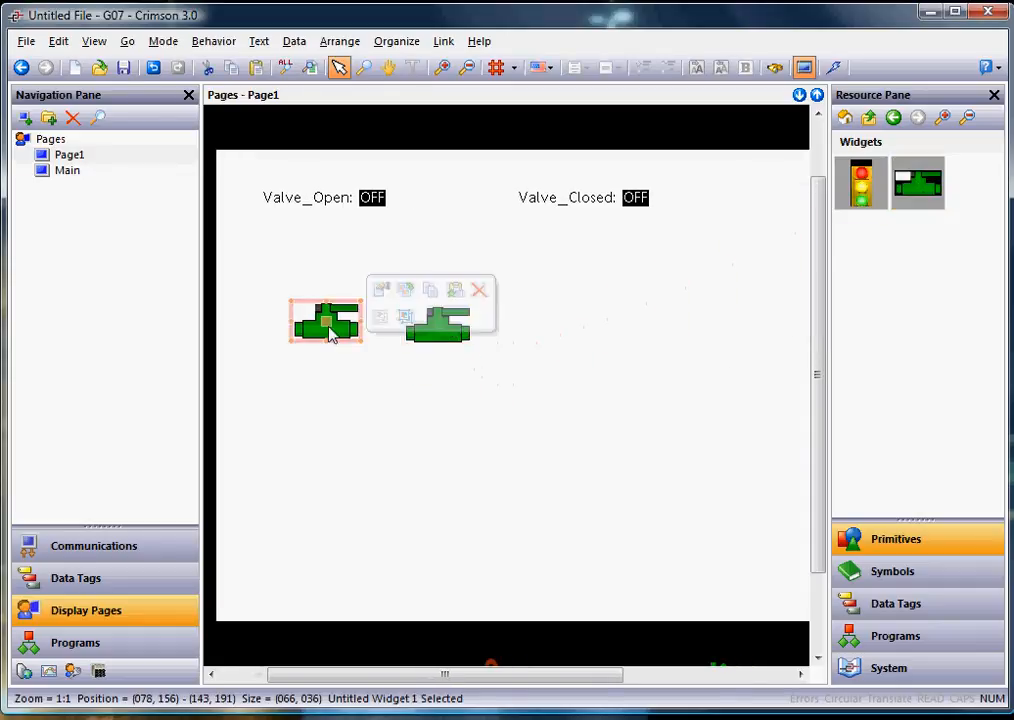
key("Delete")
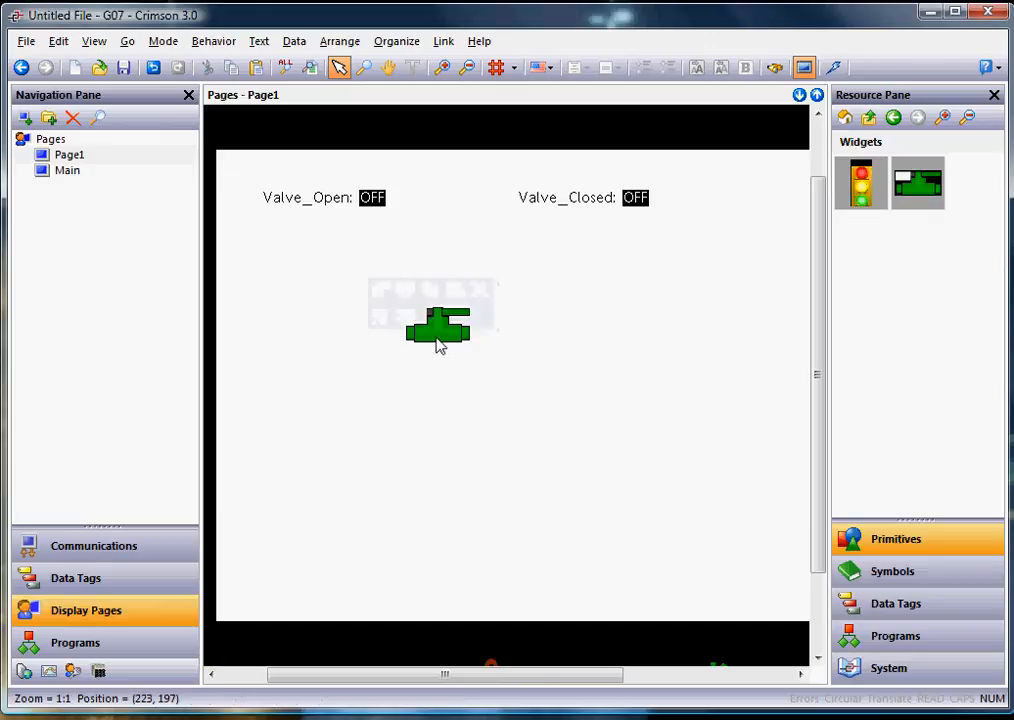
left_click_drag(437, 335, 759, 324)
left_click(690, 385)
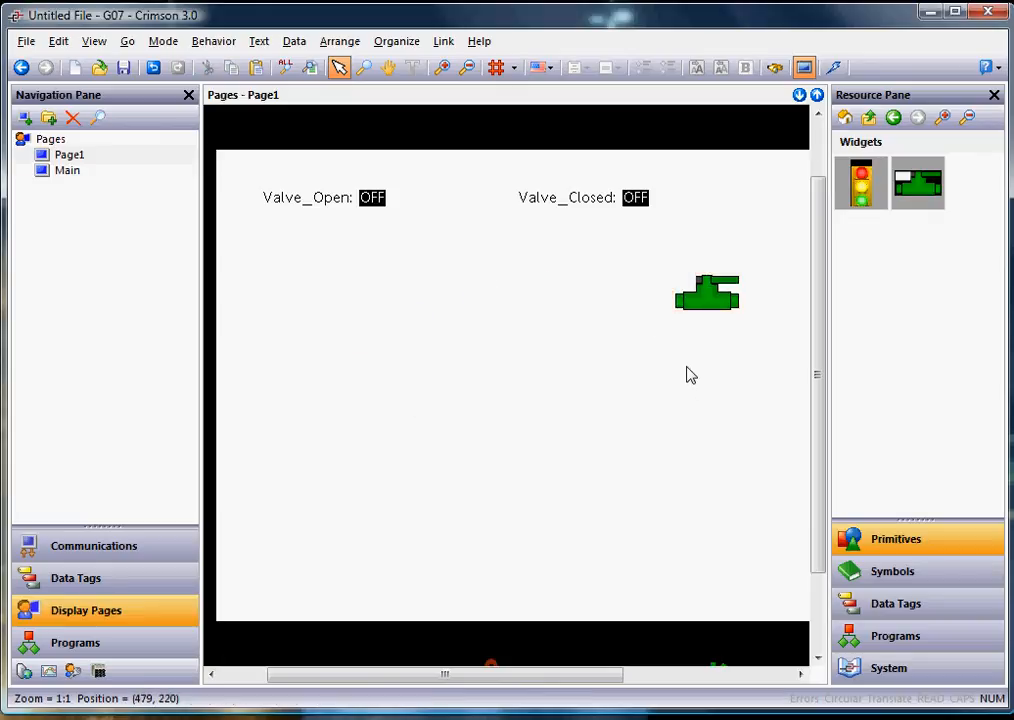
left_click(714, 294)
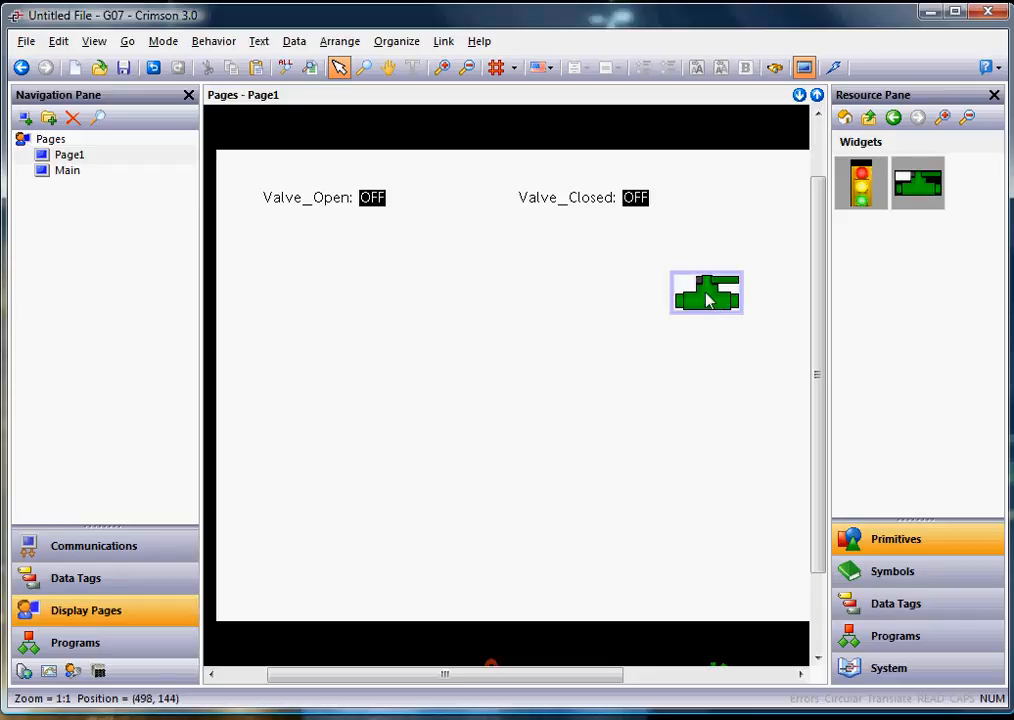
left_click(708, 321)
left_click(713, 289)
right_click(713, 296)
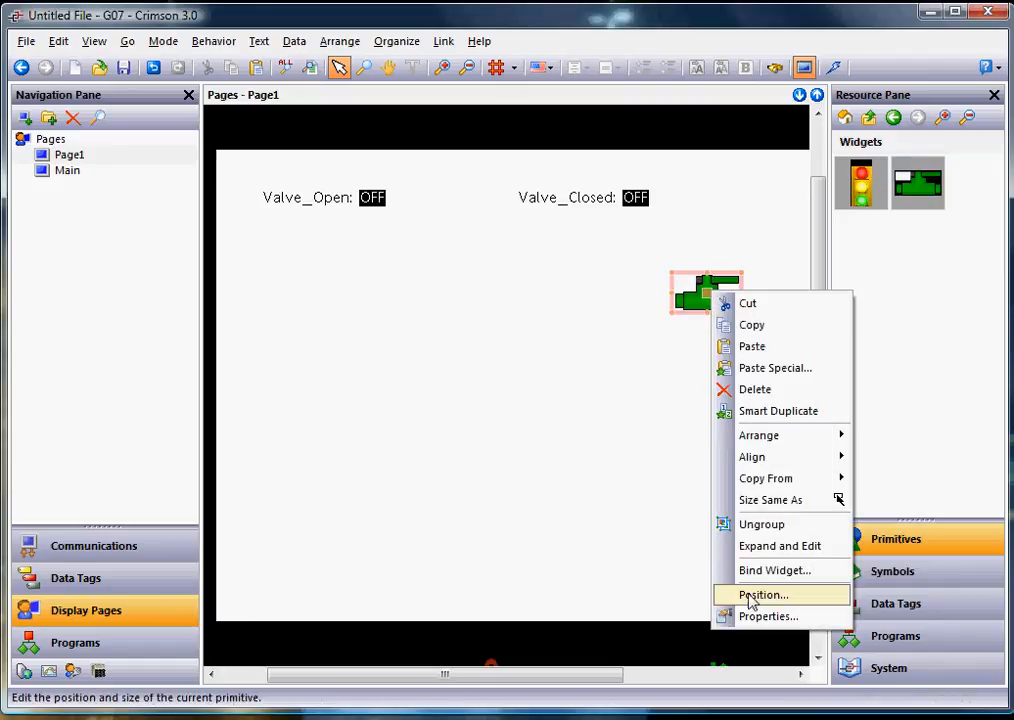
left_click(571, 421)
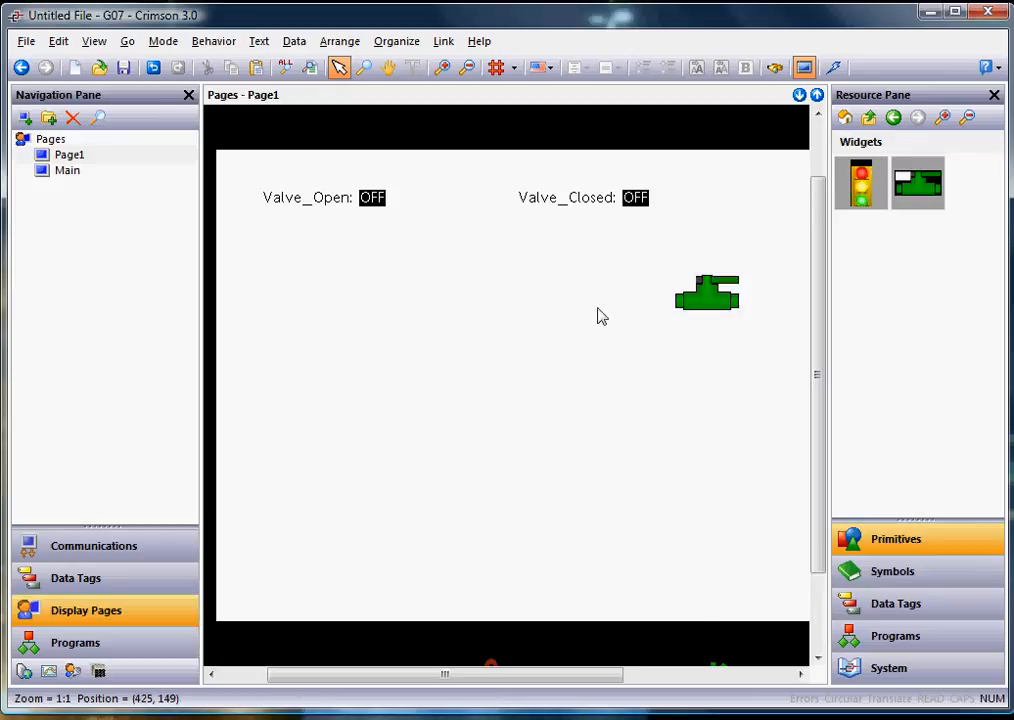
- Create a new folder named Valves in the data tags list
left_click(120, 588)
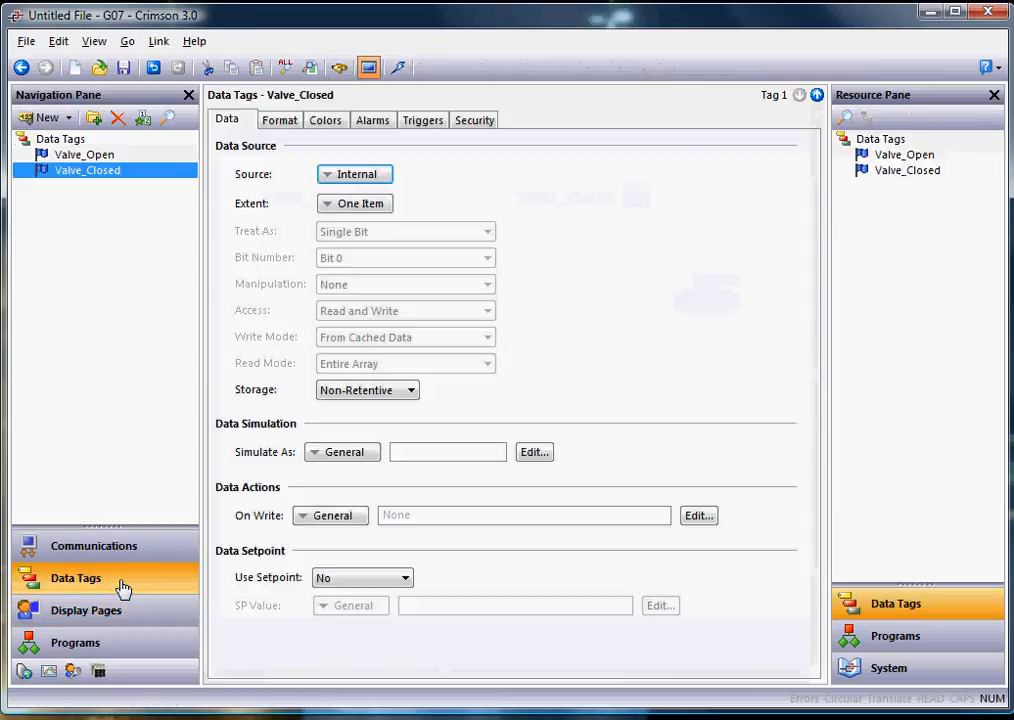
left_click(95, 121)
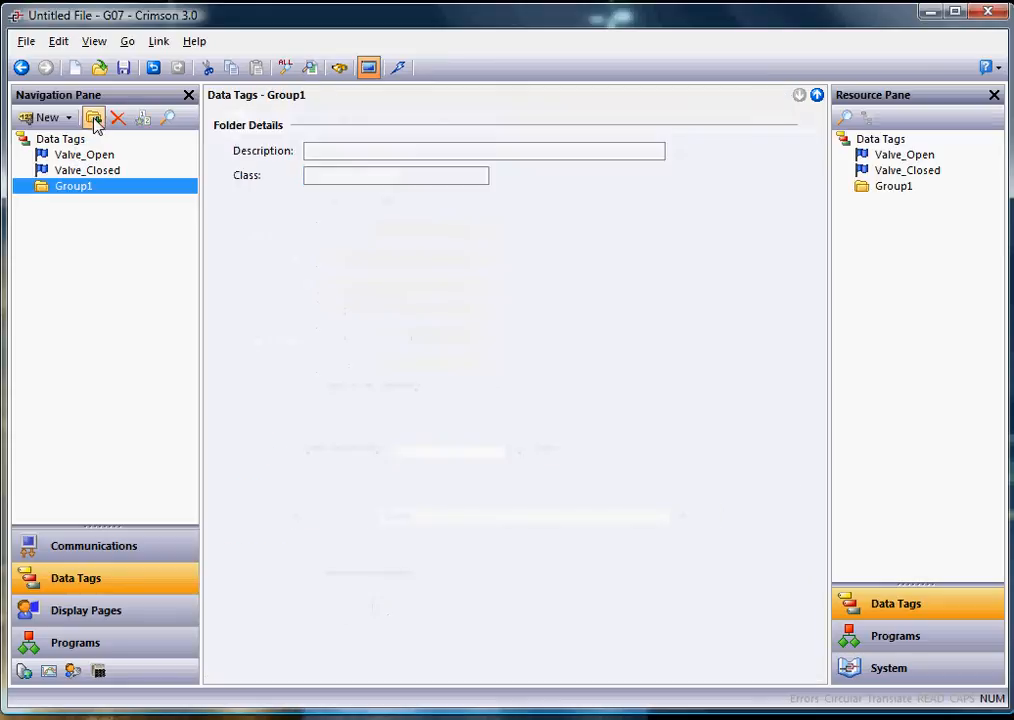
left_click(66, 188)
type("Val")
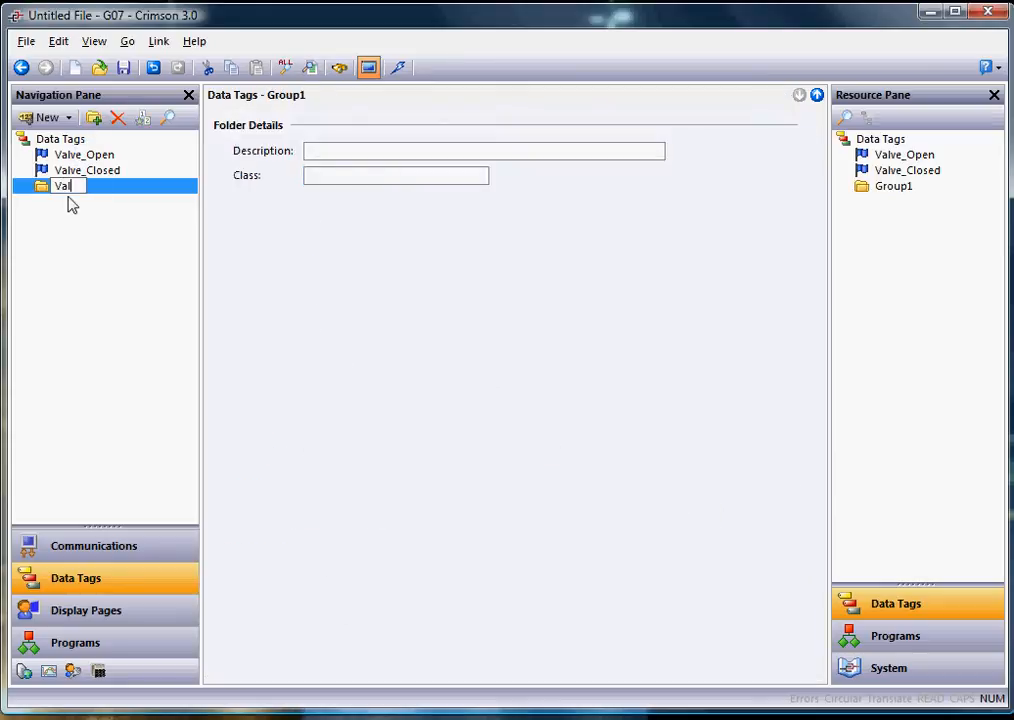
type("ves")
key("Return")
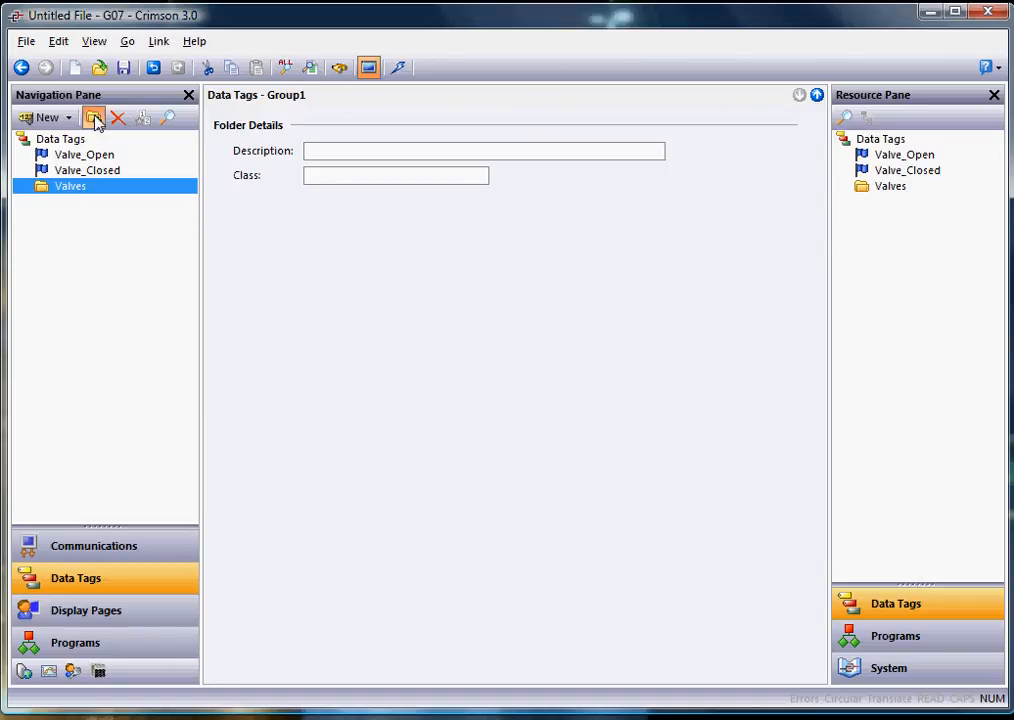
- Add a subfolder named Valve_1 inside the Valves data tag folder
left_click(93, 117)
left_click(93, 200)
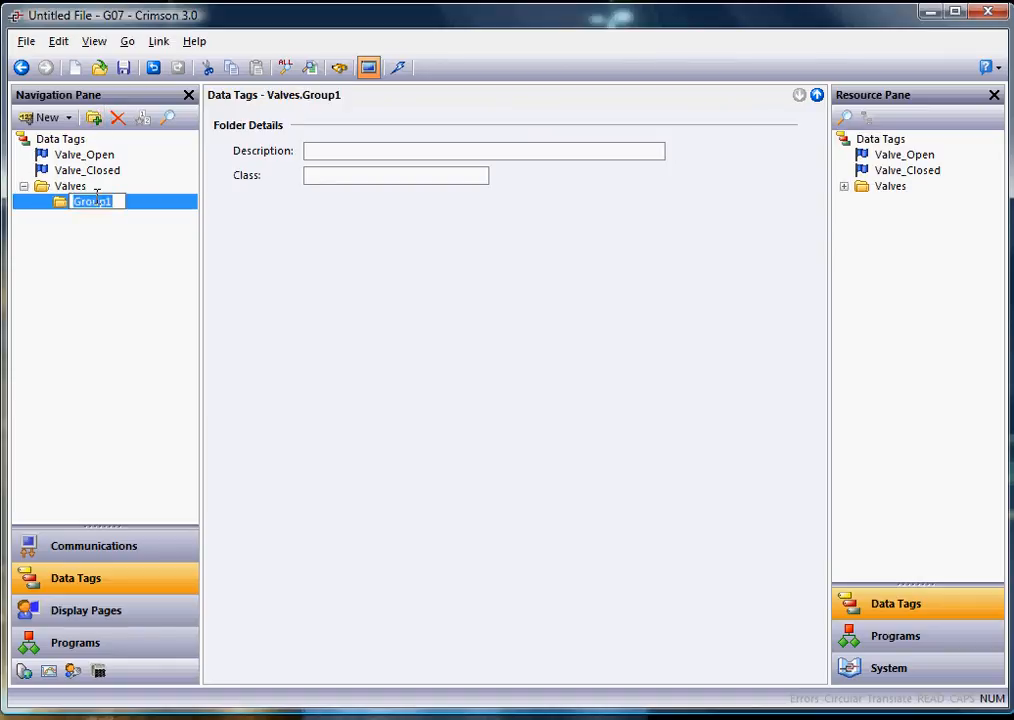
type("Valve_1")
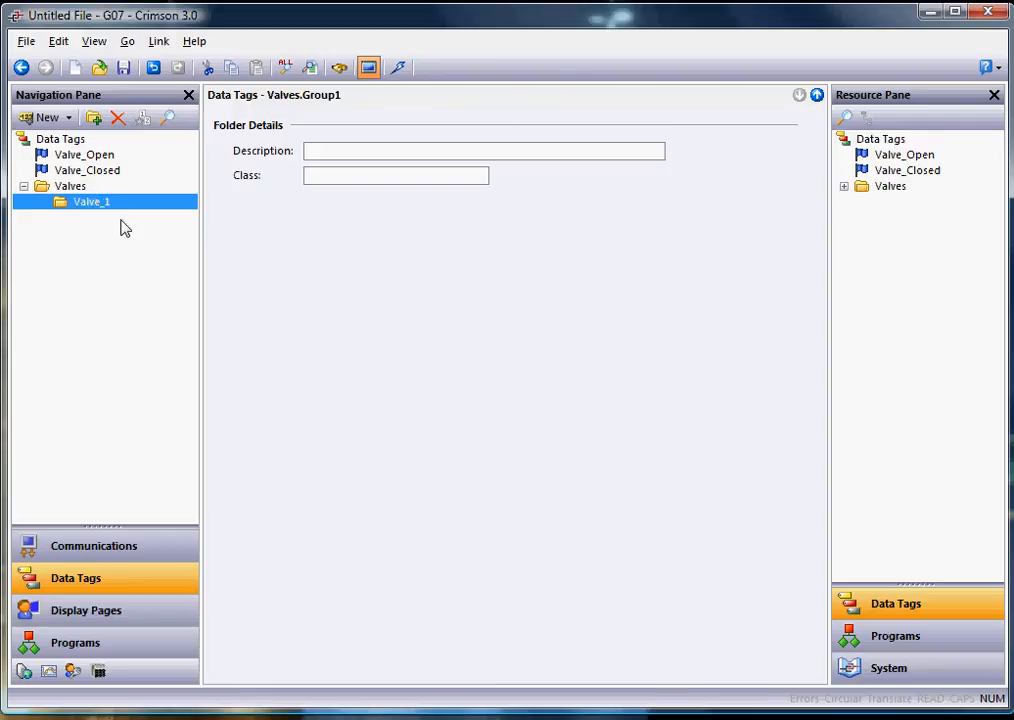
- Move the Valve_Open and Valve_Closed tags into the Valve_1 folder and expand it to show its contents
left_click(75, 160)
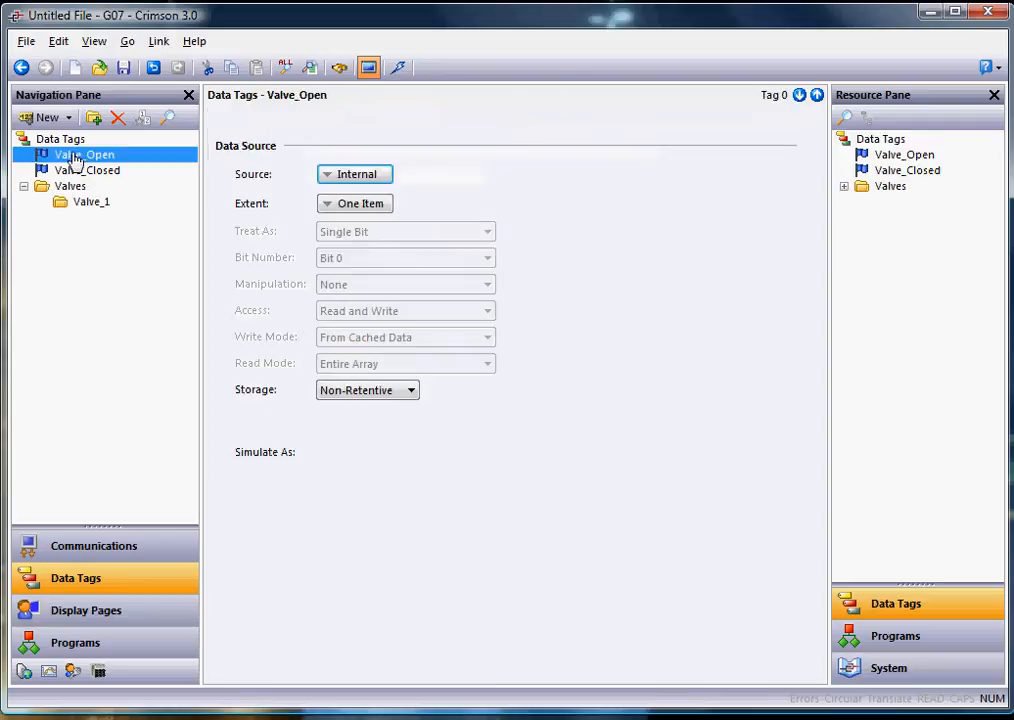
left_click_drag(75, 160, 118, 206)
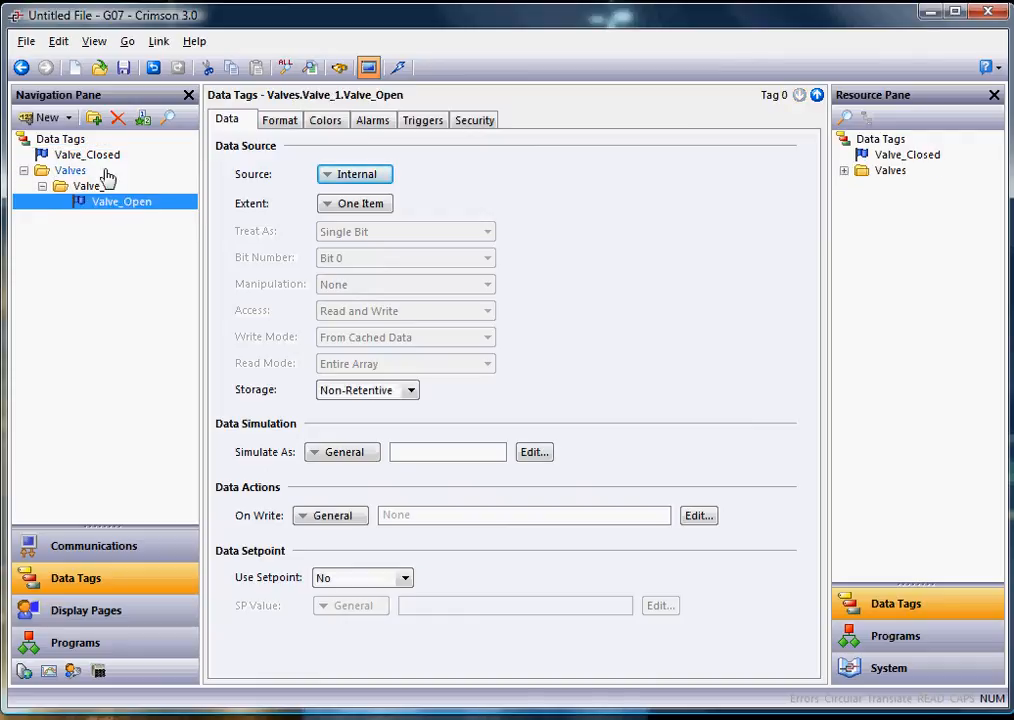
left_click_drag(73, 162, 123, 203)
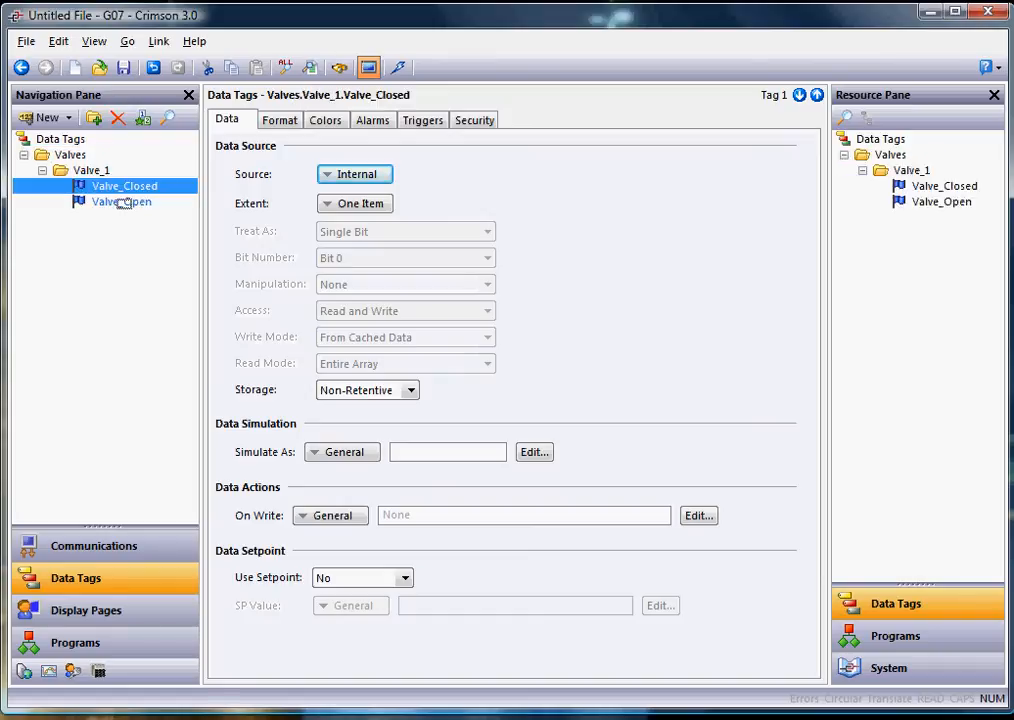
left_click(42, 171)
left_click(42, 171)
left_click(42, 171)
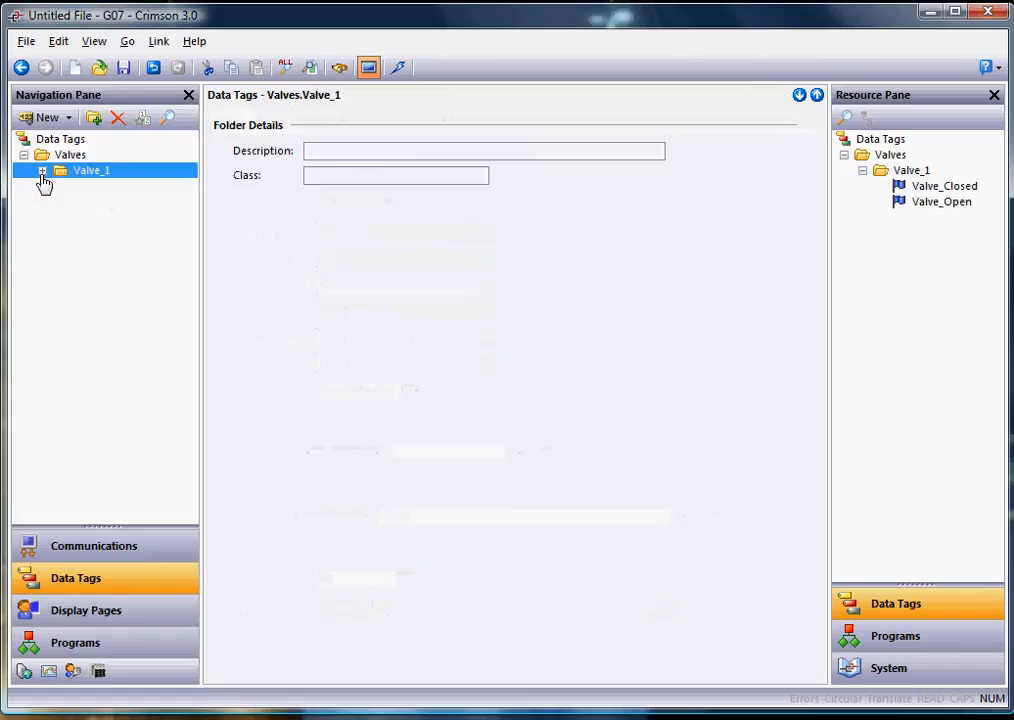
left_click(42, 172)
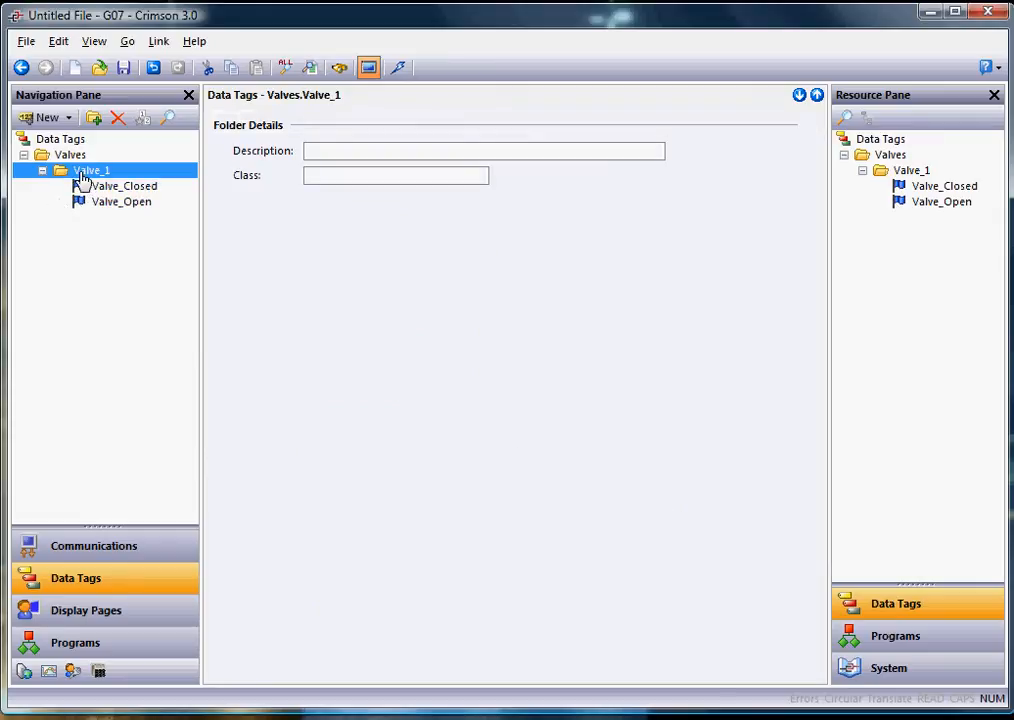
- Duplicate the Valve_1 folder with its tags inside the Valves folder and expand the copy
right_click(96, 172)
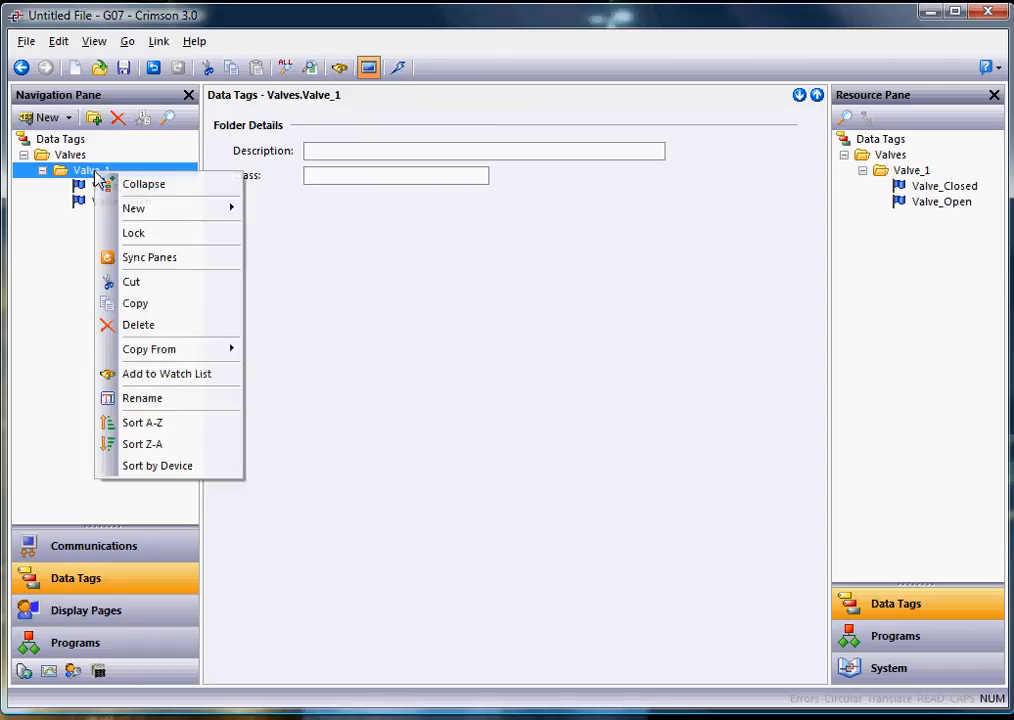
left_click(136, 302)
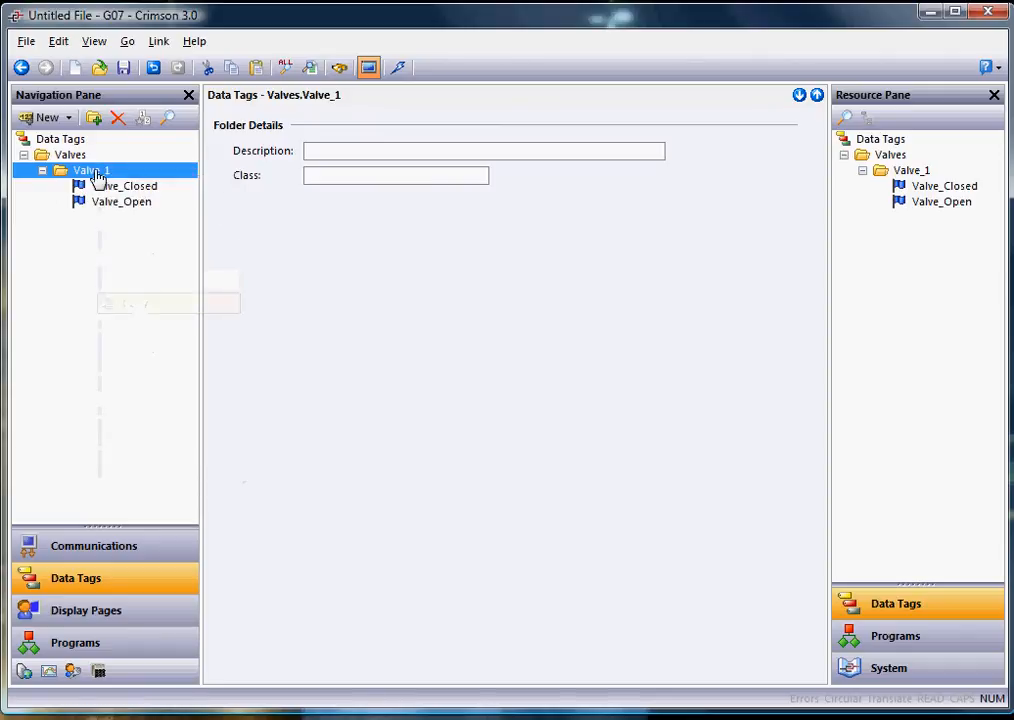
right_click(93, 177)
left_click(140, 326)
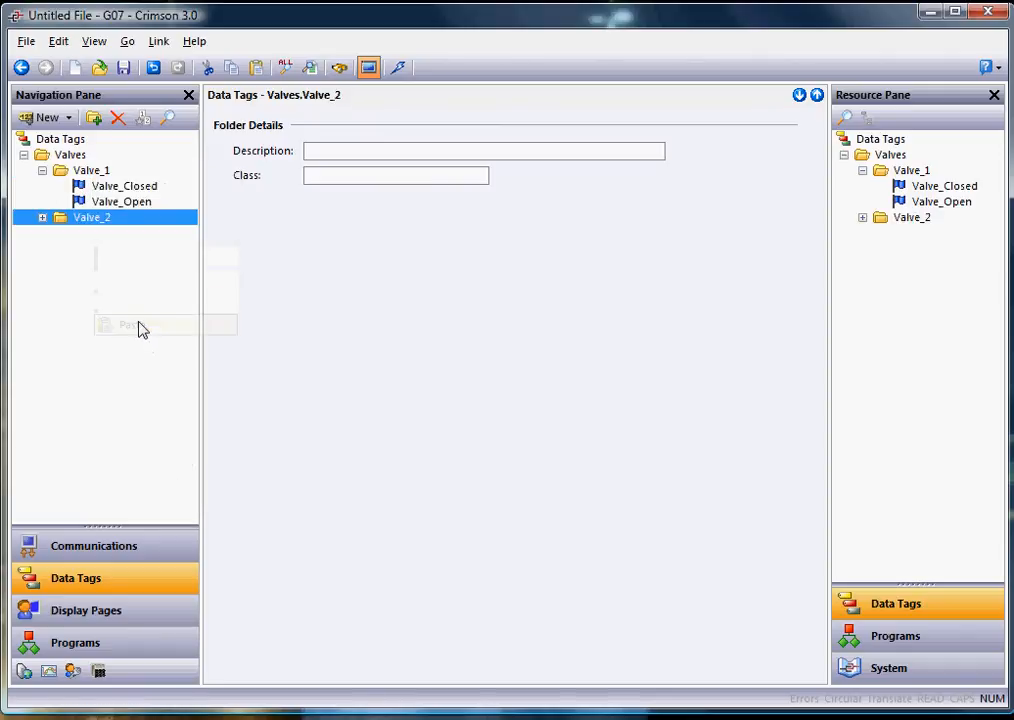
left_click(42, 217)
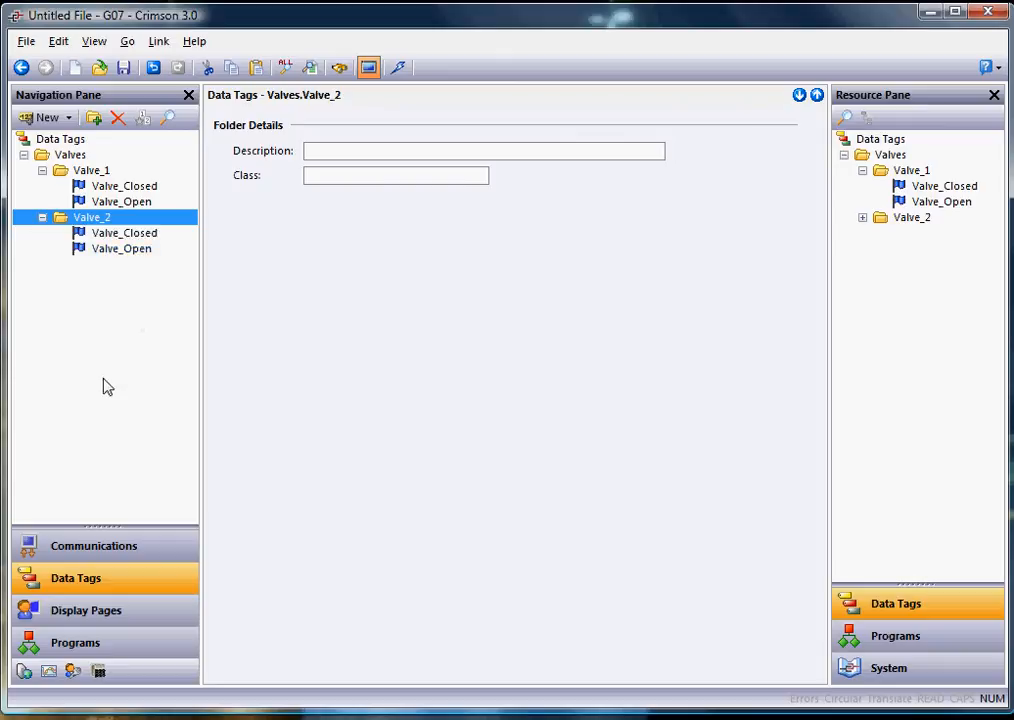
- On Page1, move the valve widget to the lower left area and place a second My_Valve widget beside it
left_click(83, 621)
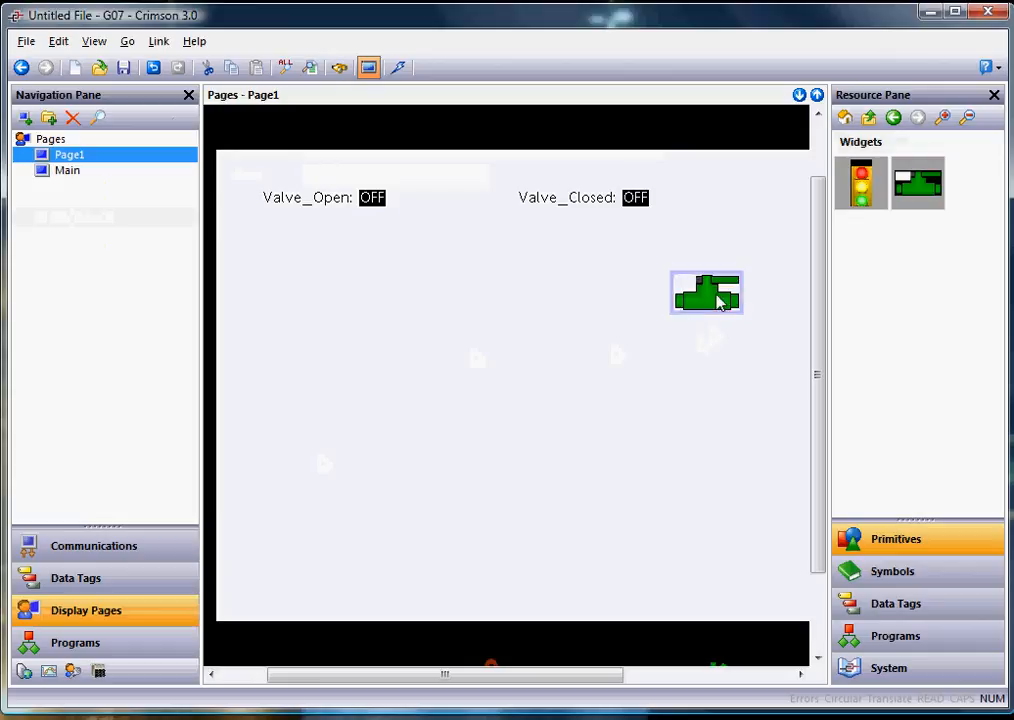
left_click_drag(680, 290, 256, 333)
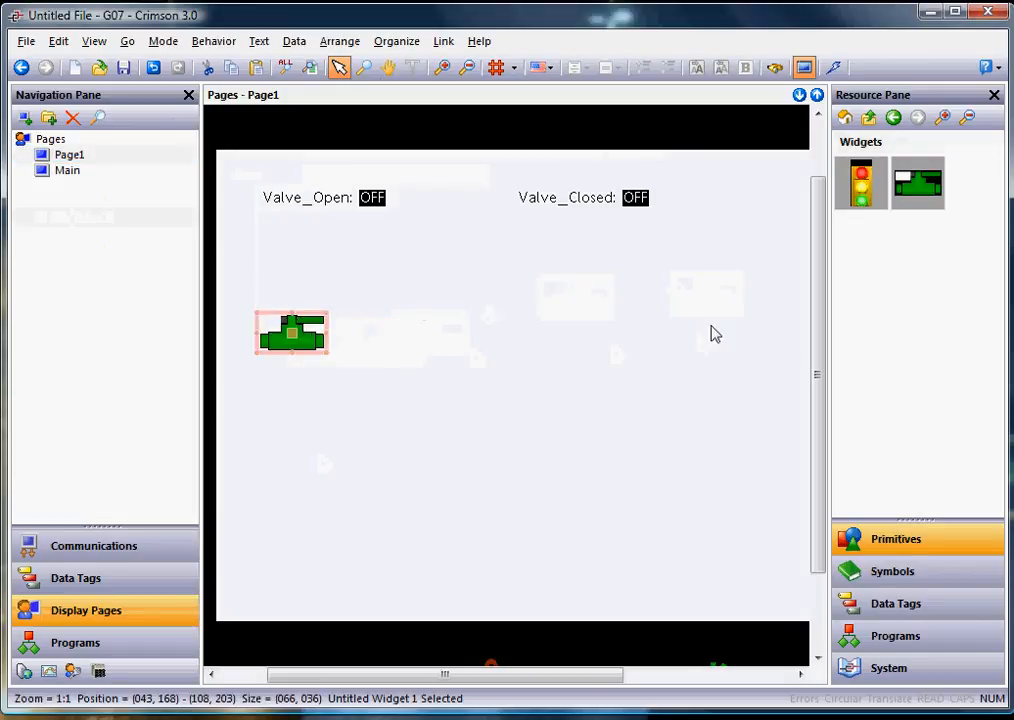
left_click_drag(935, 182, 463, 507)
left_click_drag(281, 350, 276, 516)
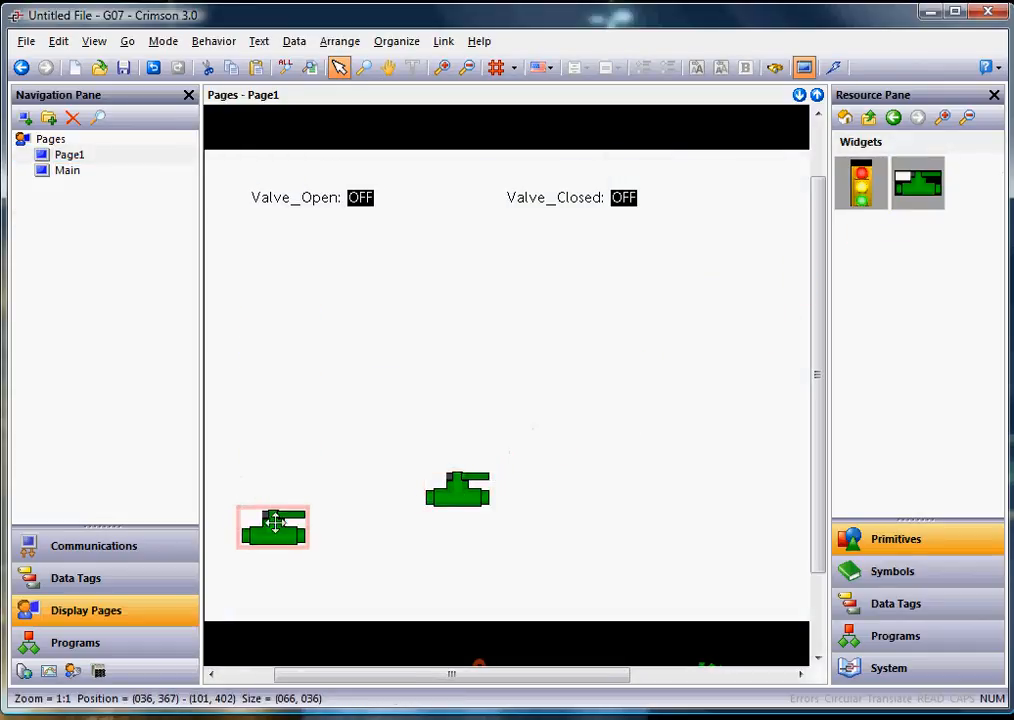
left_click_drag(465, 495, 398, 532)
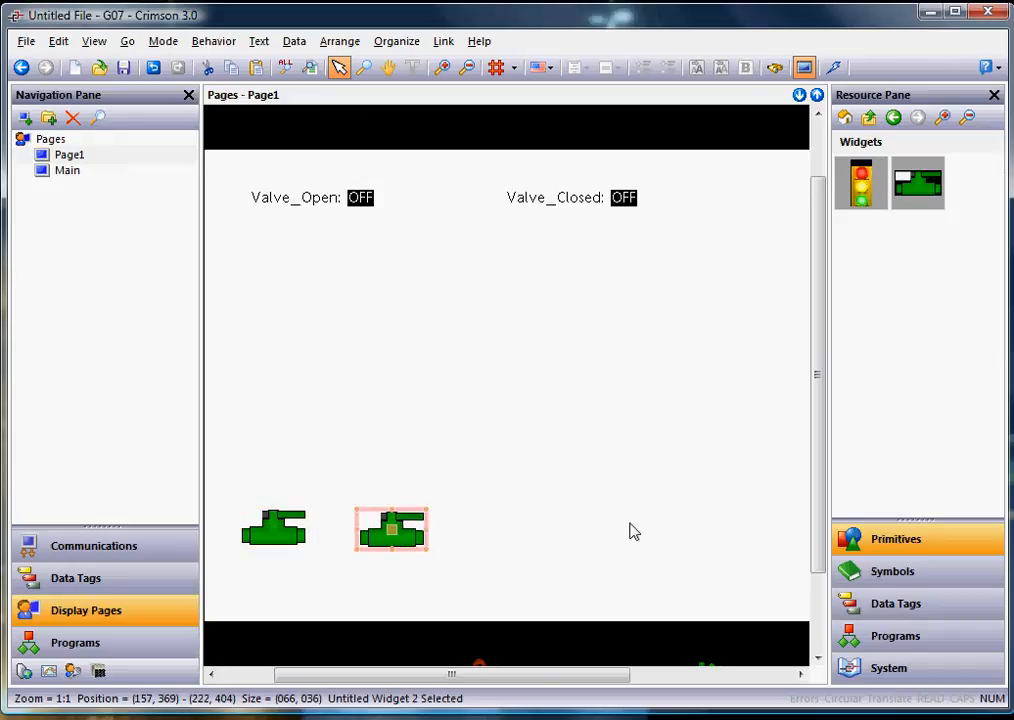
- Place data boxes for the Valve_1 and Valve_2 tag folders side by side above the two valve widgets
left_click(905, 606)
left_click_drag(903, 176, 295, 372)
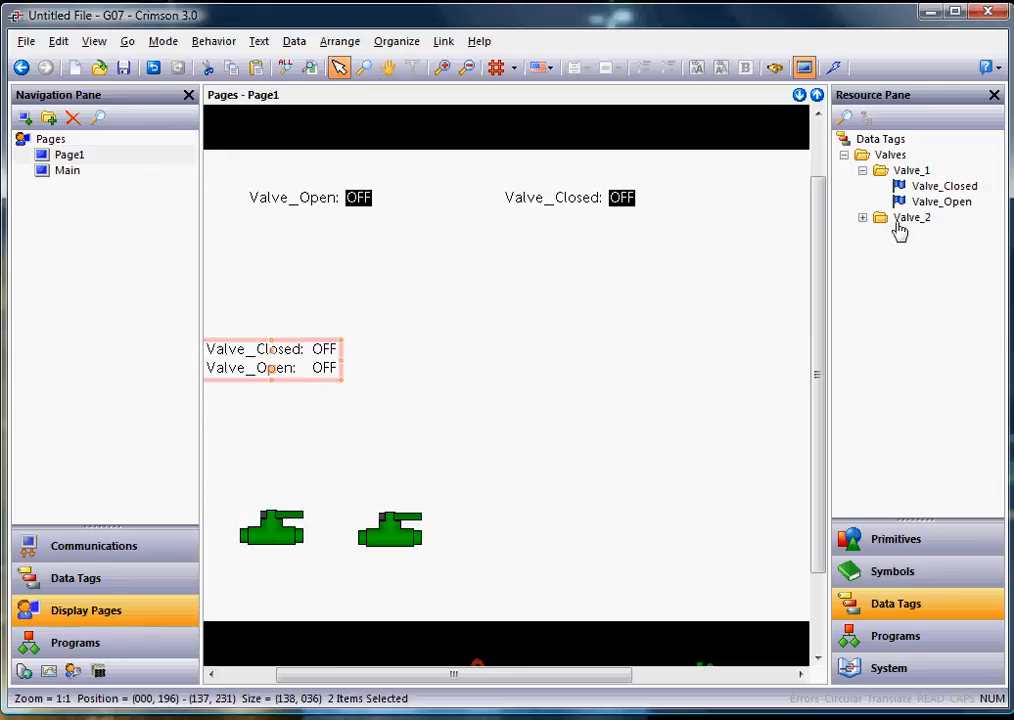
left_click_drag(906, 222, 440, 370)
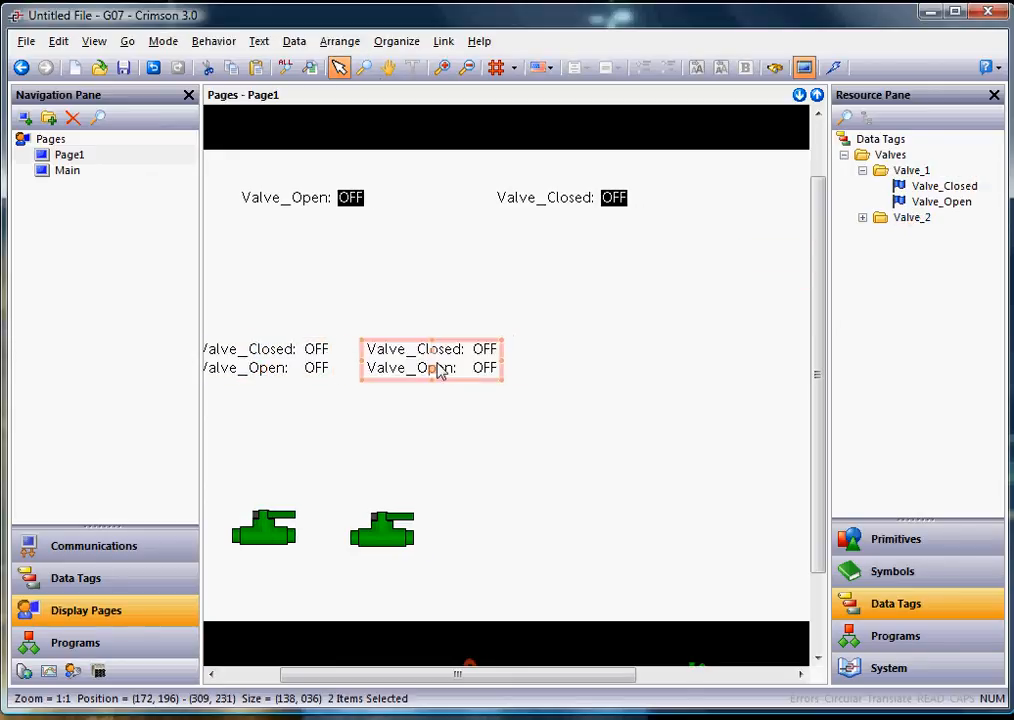
- Bind the left valve widget to the Valve_1 tag folder
right_click(268, 533)
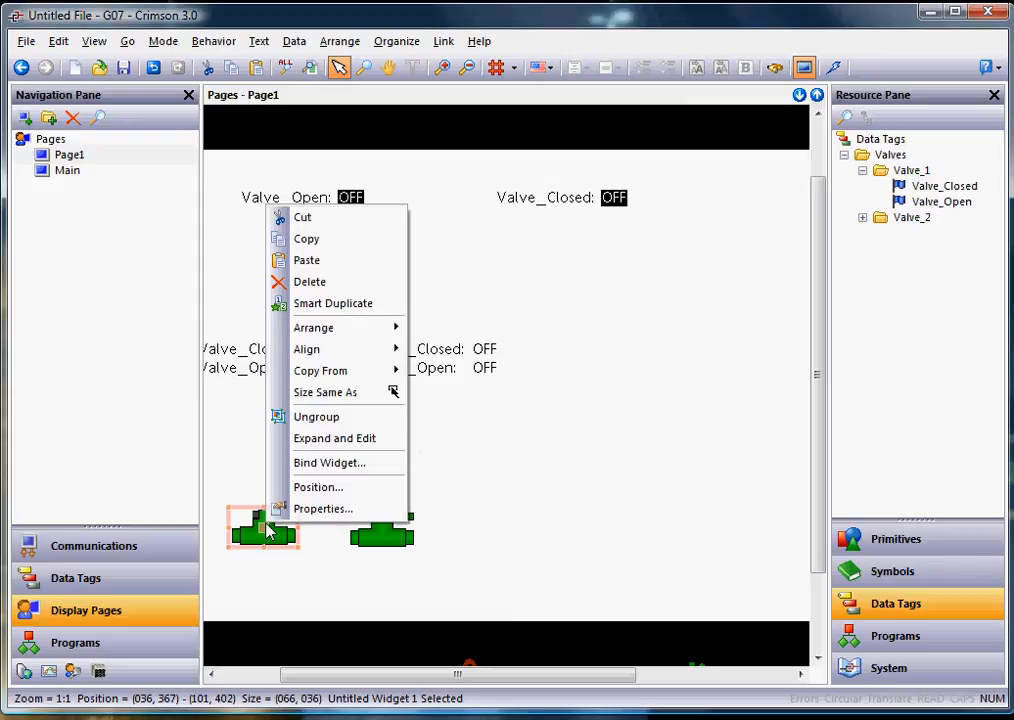
left_click(334, 463)
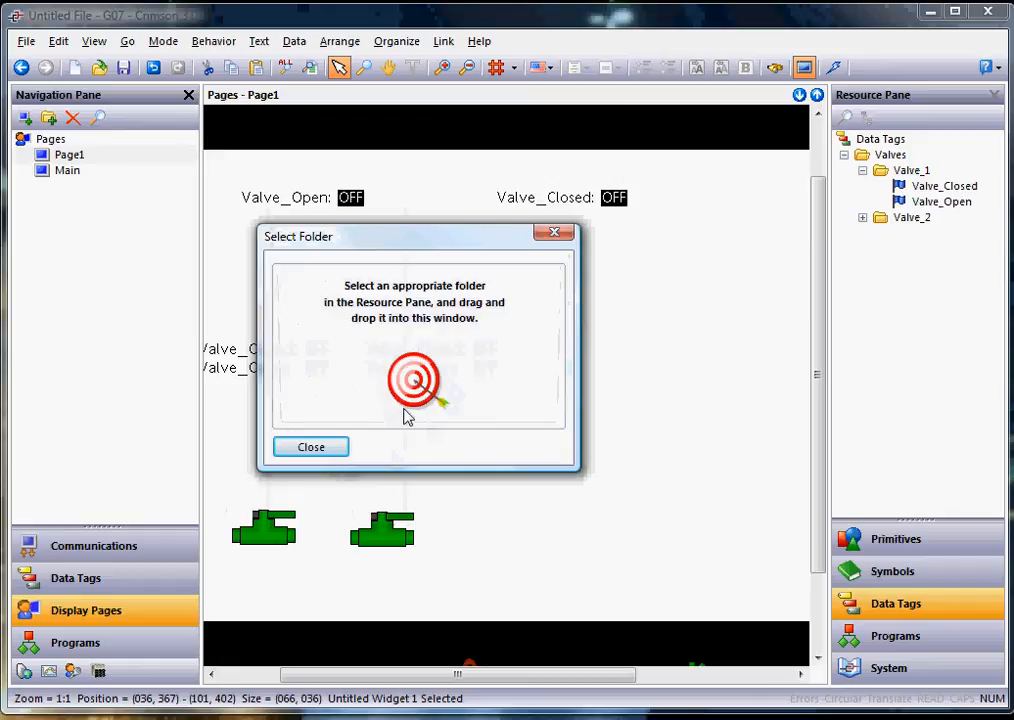
left_click(904, 171)
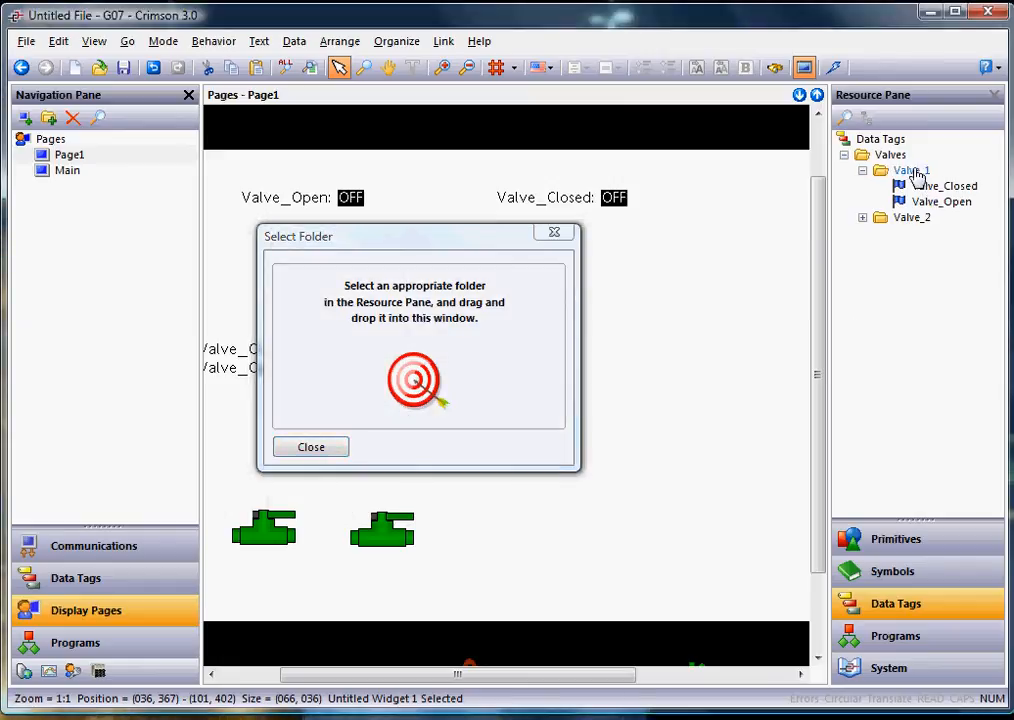
left_click_drag(915, 175, 443, 355)
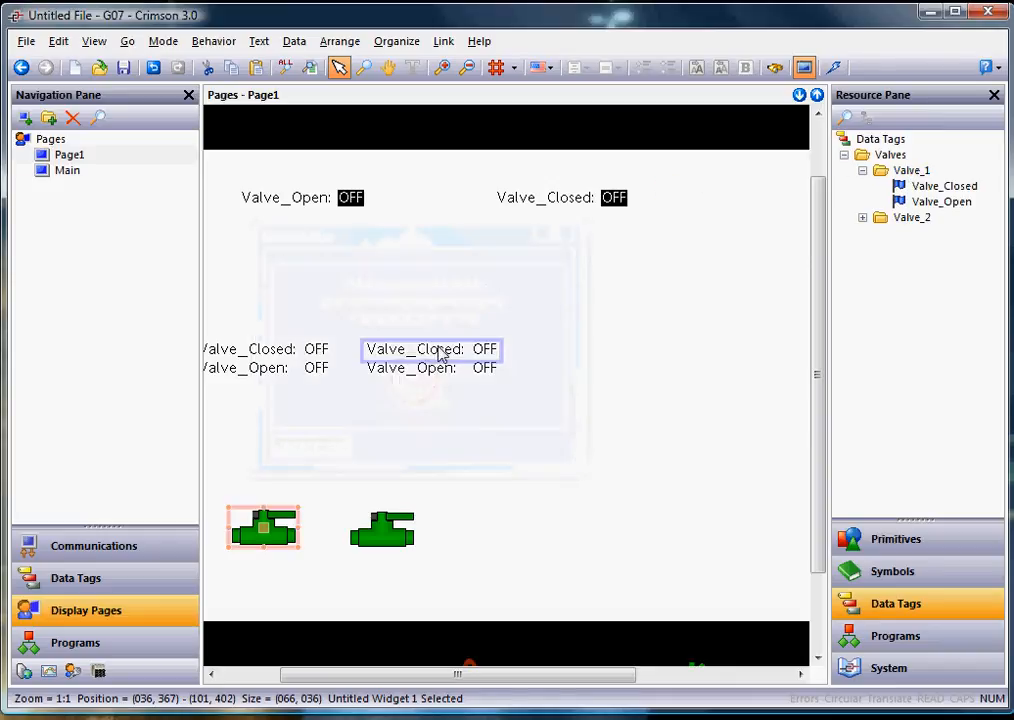
- Bind the right valve widget to the Valve_2 tag folder
right_click(392, 524)
left_click(452, 466)
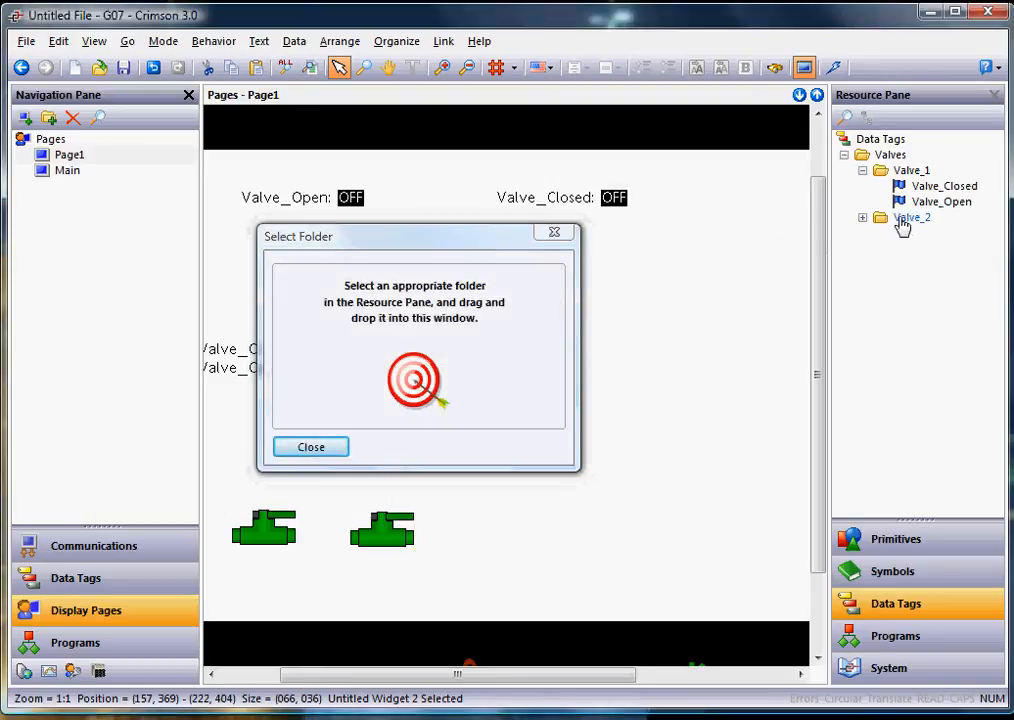
left_click_drag(902, 220, 538, 424)
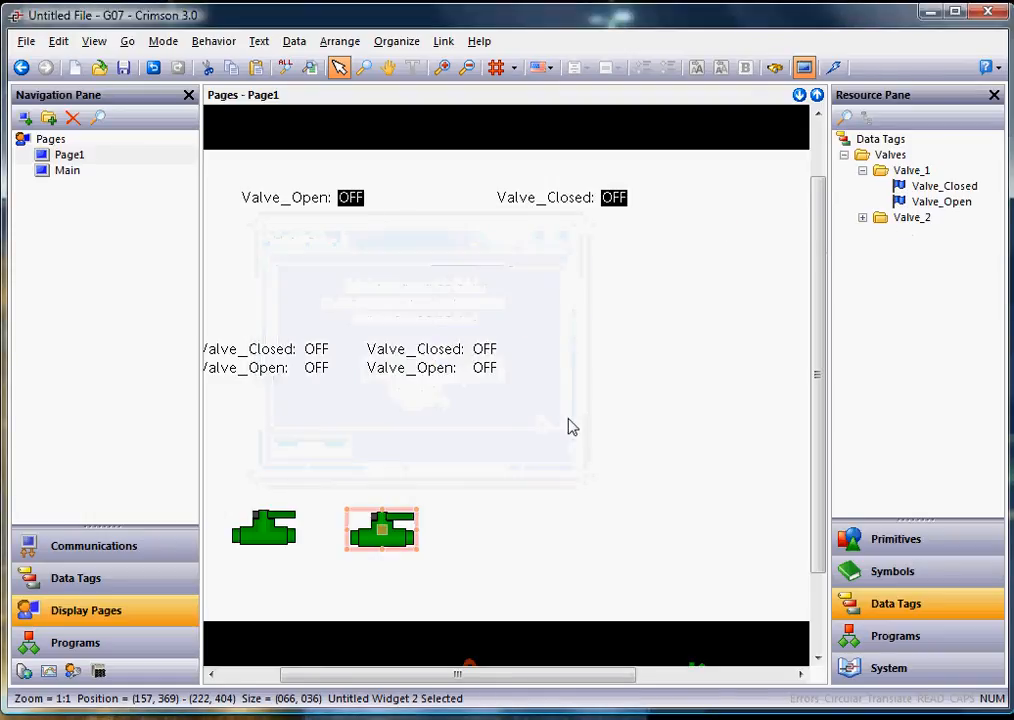
- Enable data entry on the Valve_Closed and Valve_Open data boxes of both Valve_1 and Valve_2
left_click(322, 351)
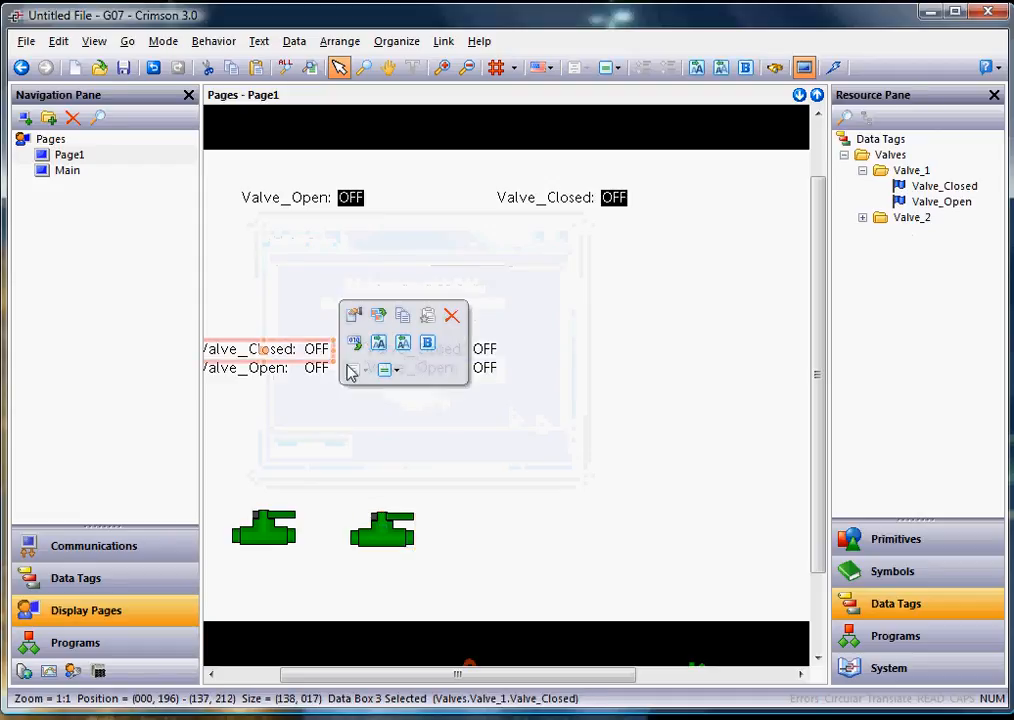
left_click(353, 343)
left_click(318, 369)
left_click(353, 361)
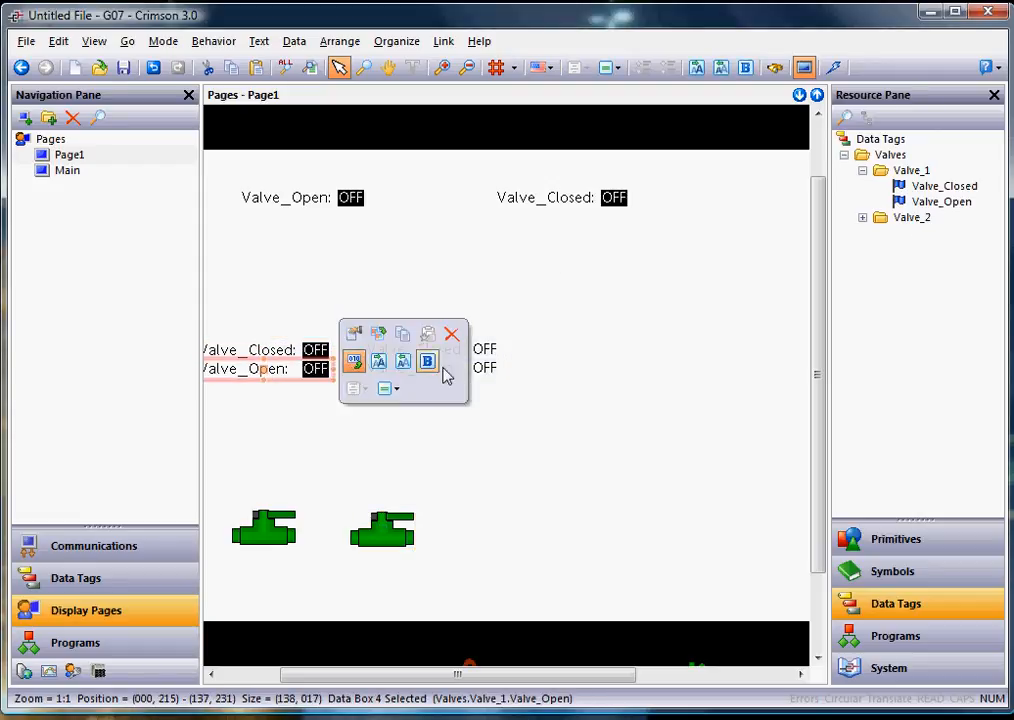
left_click(480, 350)
left_click(524, 343)
left_click(490, 368)
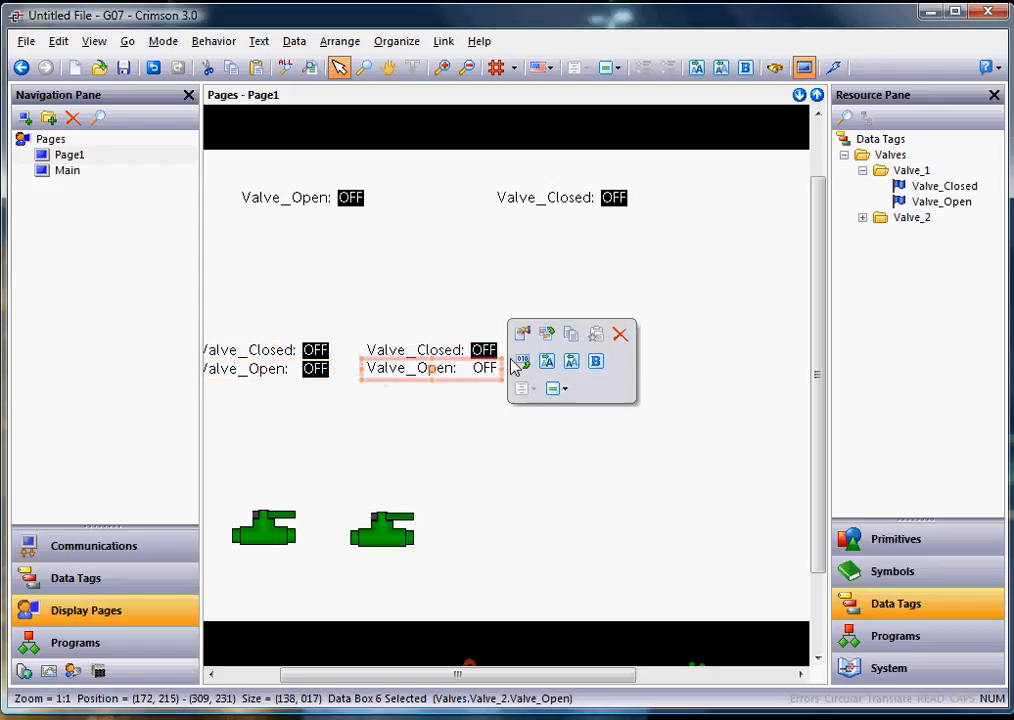
left_click(522, 361)
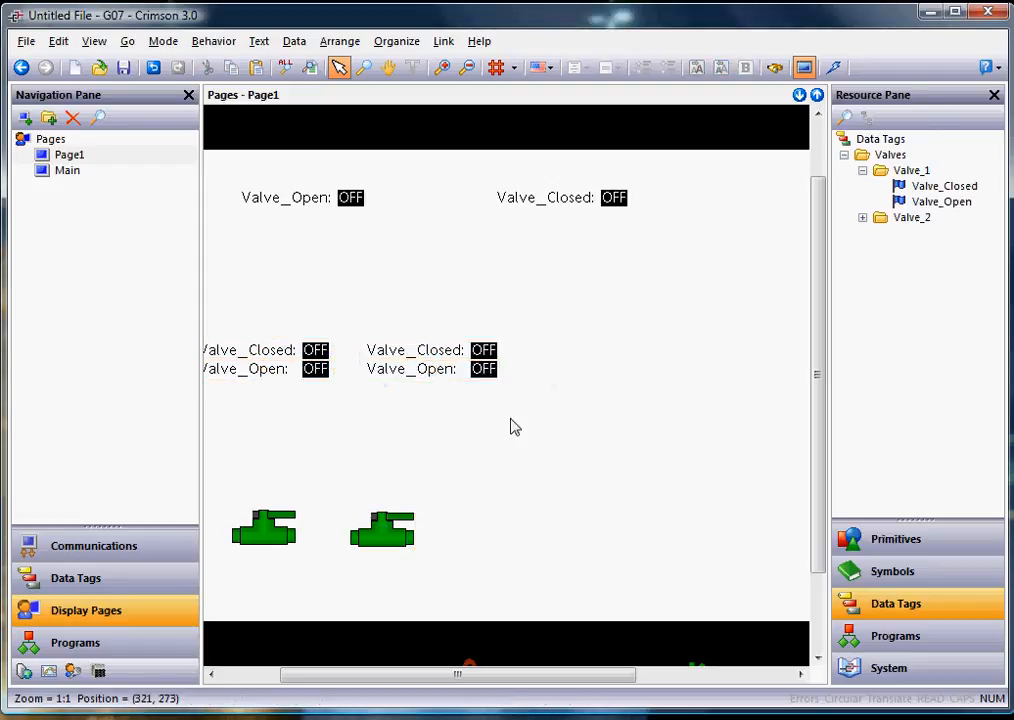
- Send the project to the emulator and set Valve_1's Valve_Closed value to ON in its data box
left_click(833, 67)
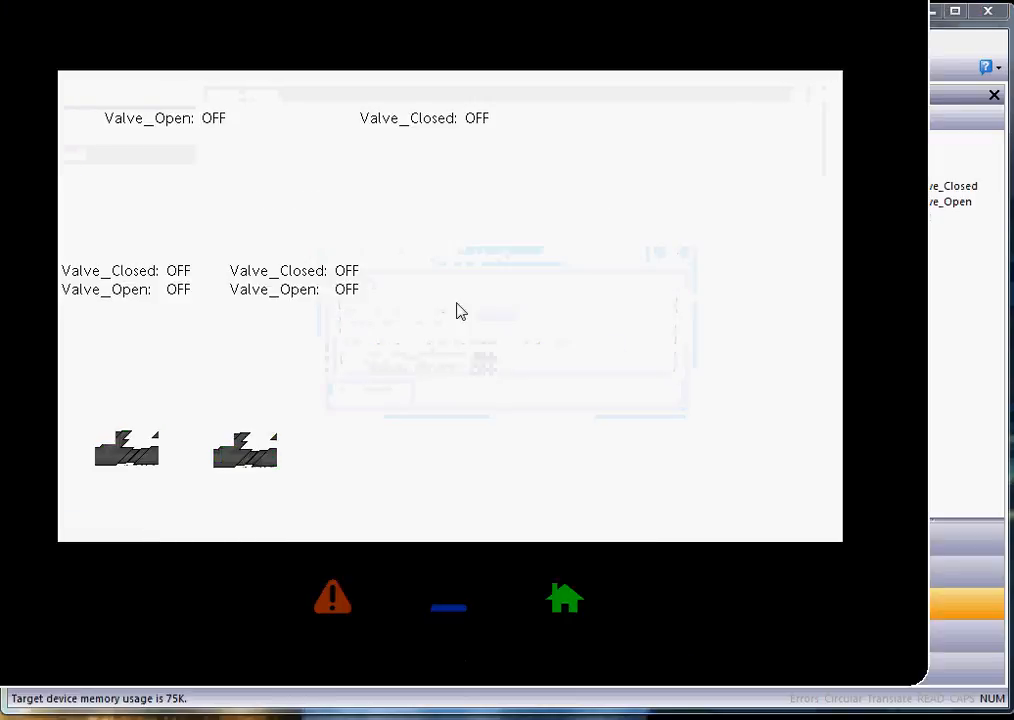
left_click(179, 272)
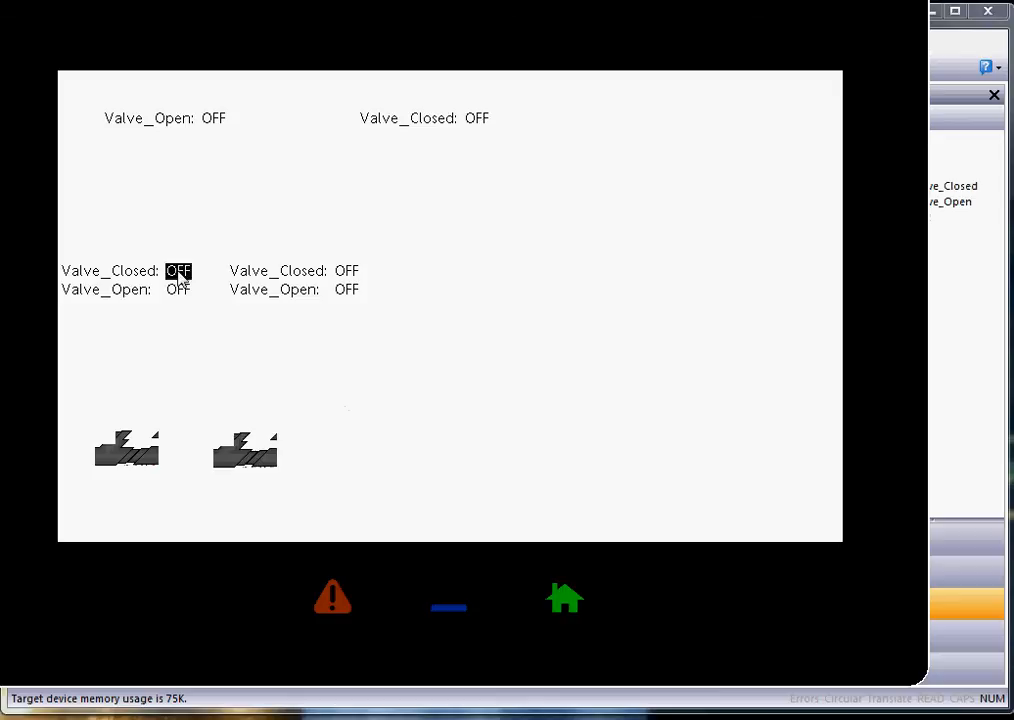
left_click(372, 278)
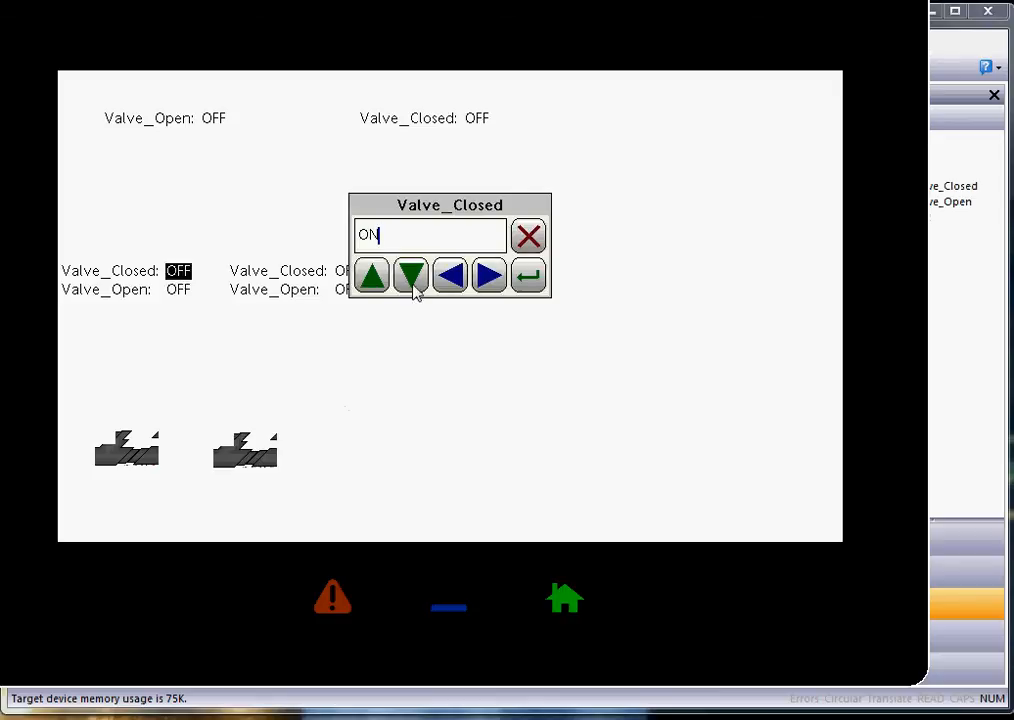
left_click(541, 285)
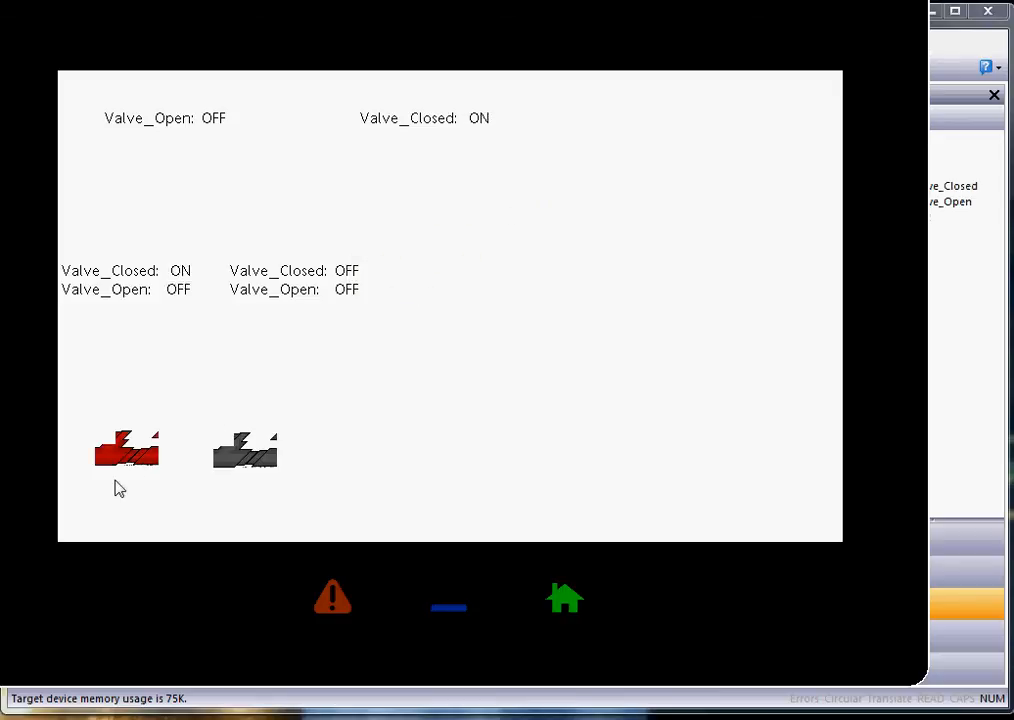
- Switch Valve_2's Valve_Open value to ON and back to OFF in its data box
left_click(352, 290)
left_click(366, 278)
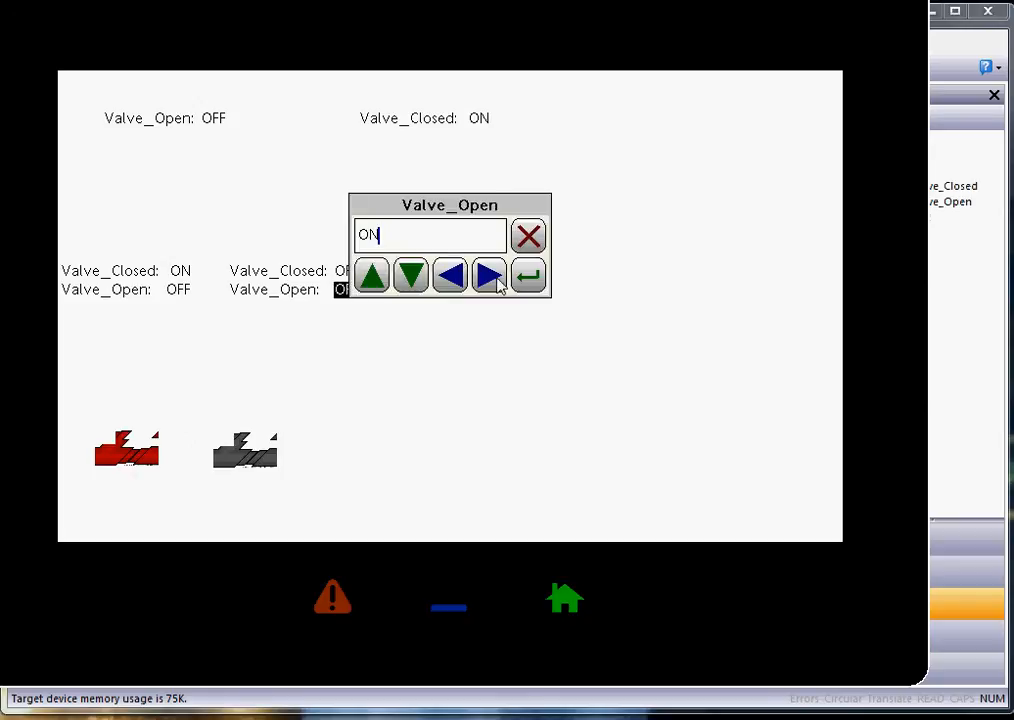
left_click(528, 276)
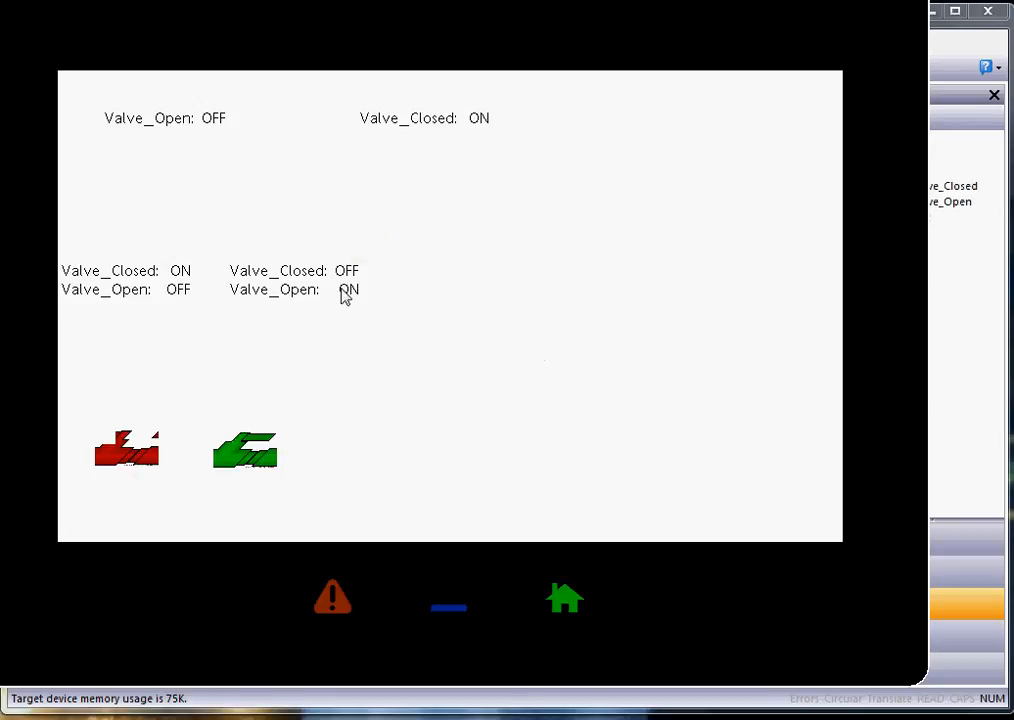
left_click(345, 291)
left_click(408, 276)
left_click(530, 276)
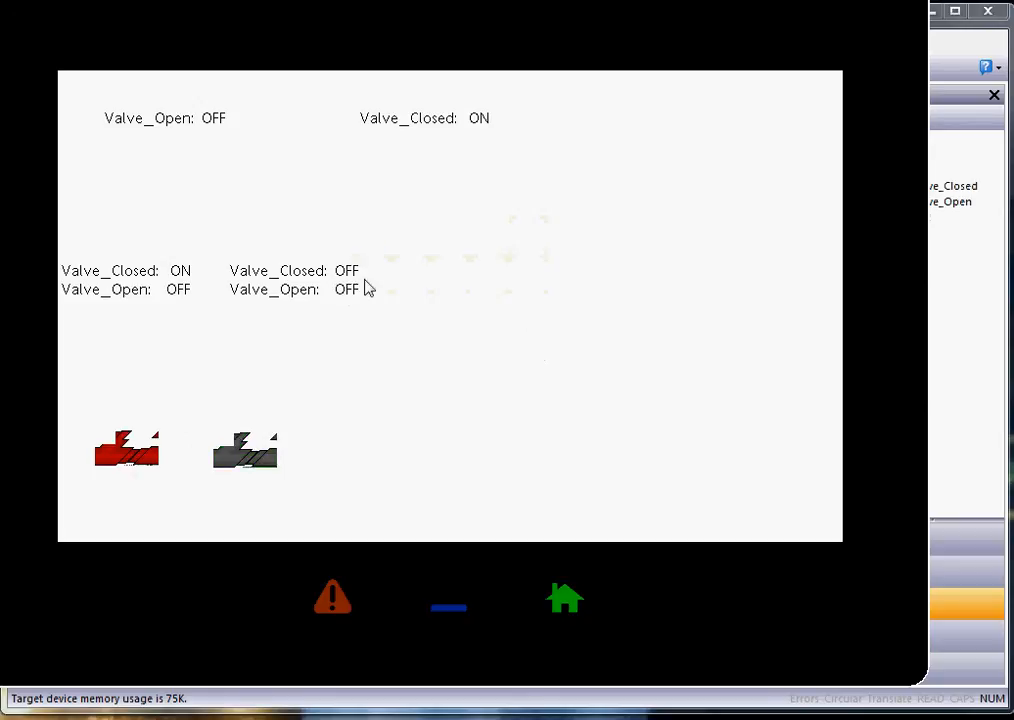
- Set Valve_2's Valve_Closed value to ON
left_click(344, 273)
left_click(369, 278)
left_click(528, 276)
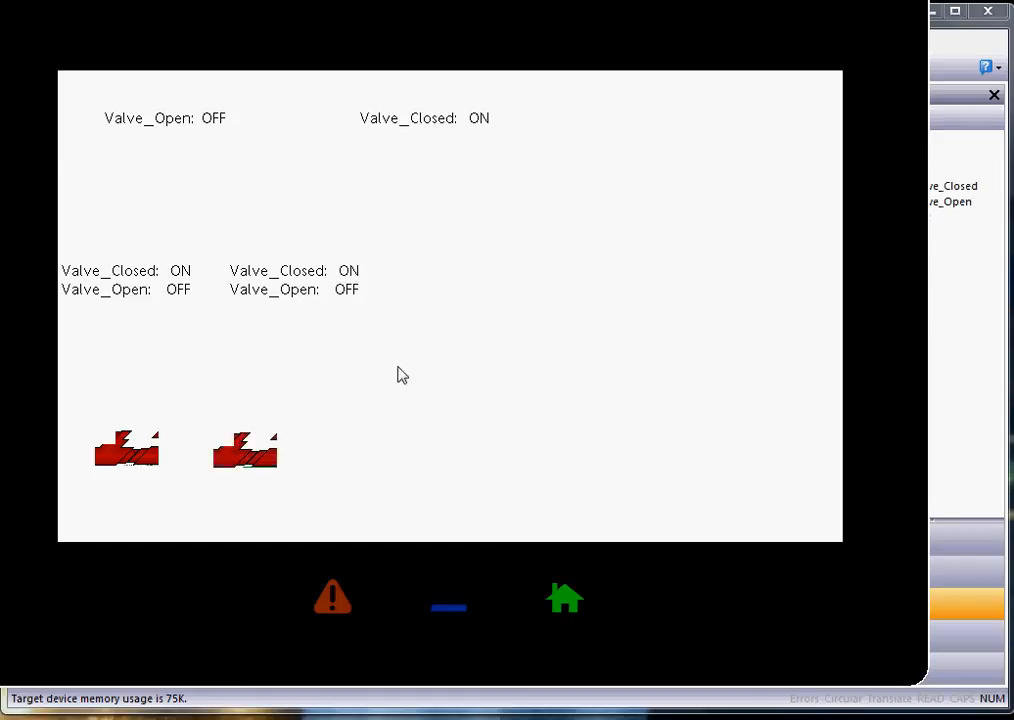
- Set Valve_1's Valve_Closed value to OFF and its Valve_Open value to ON
left_click(180, 273)
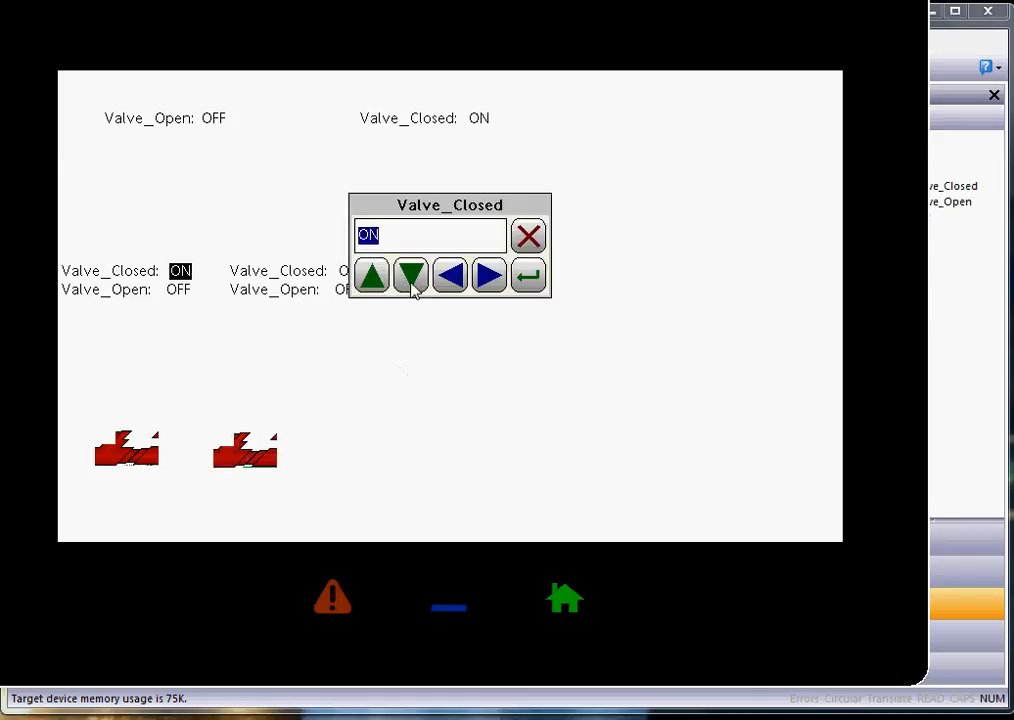
left_click(411, 276)
left_click(528, 277)
left_click(177, 290)
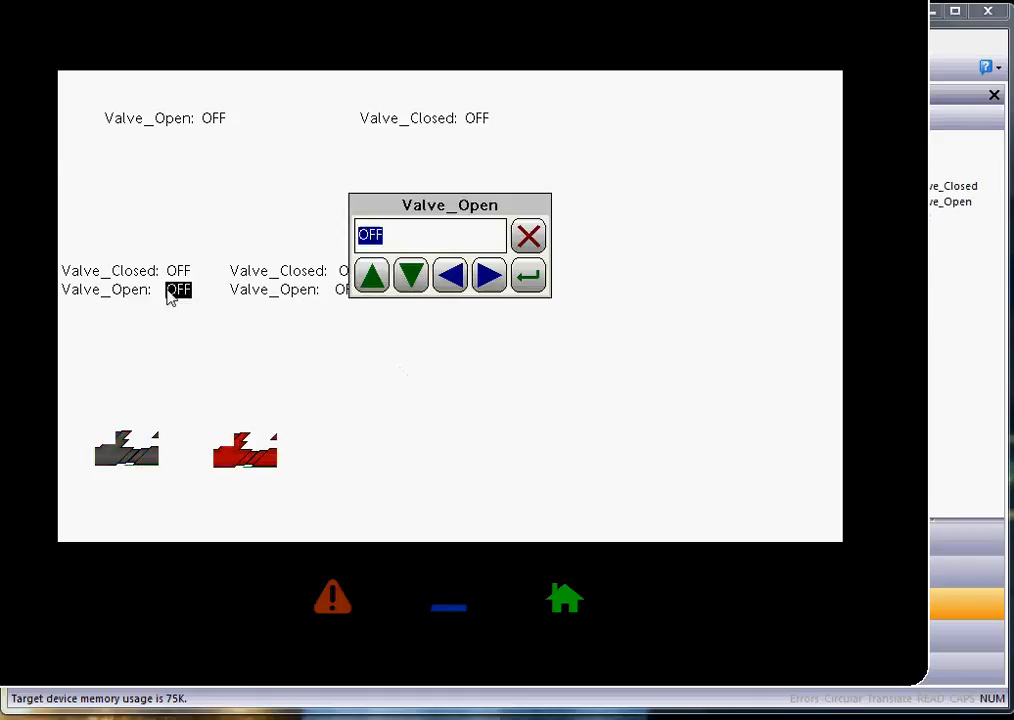
left_click(371, 277)
left_click(528, 277)
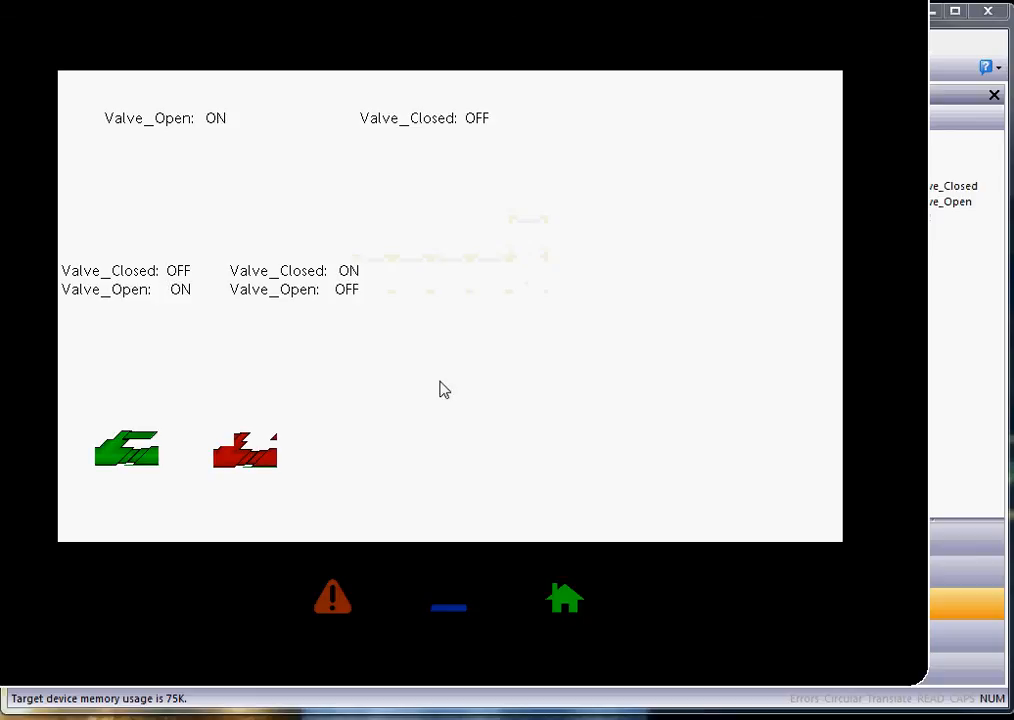
- Set Valve_1's Valve_Open value back to OFF and close the emulator
left_click(177, 290)
left_click(411, 277)
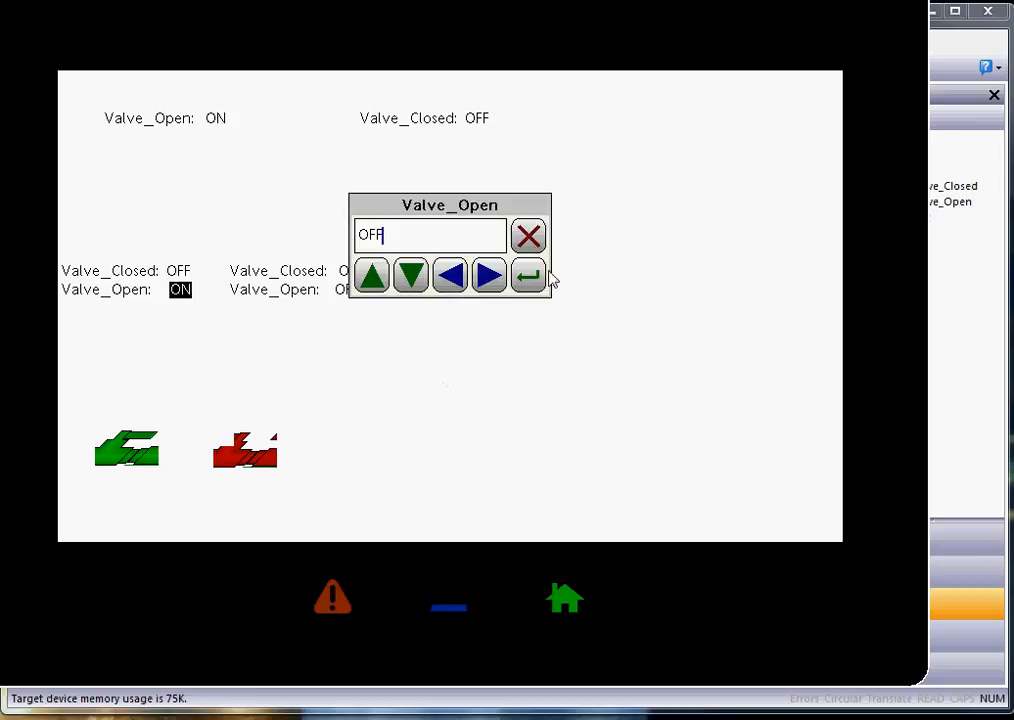
left_click(528, 278)
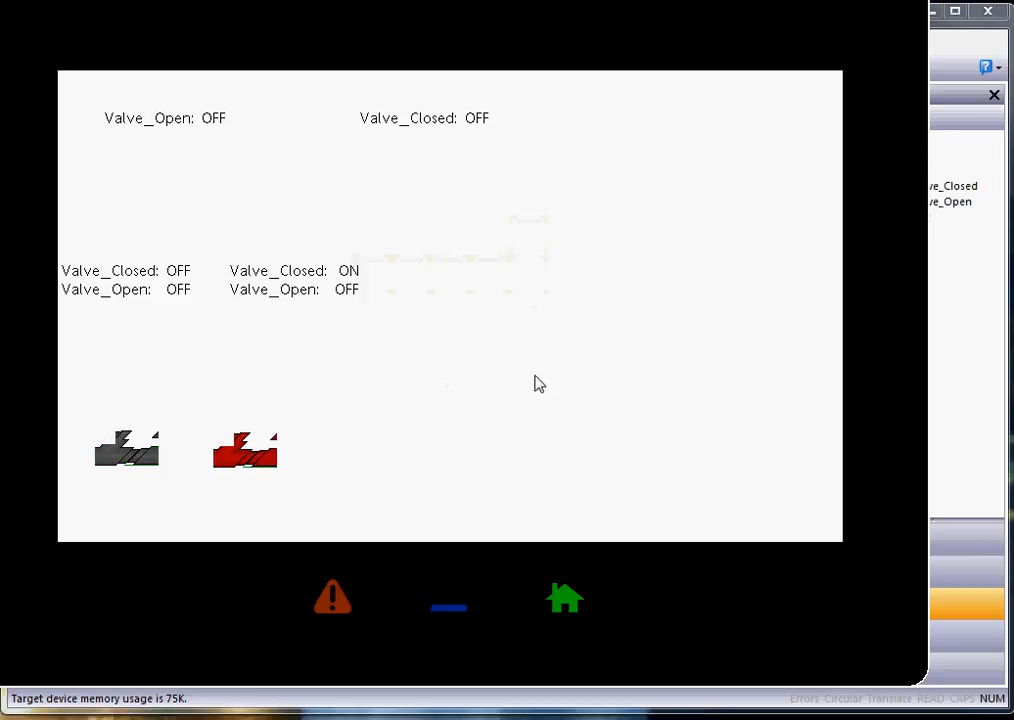
key("alt+F4")
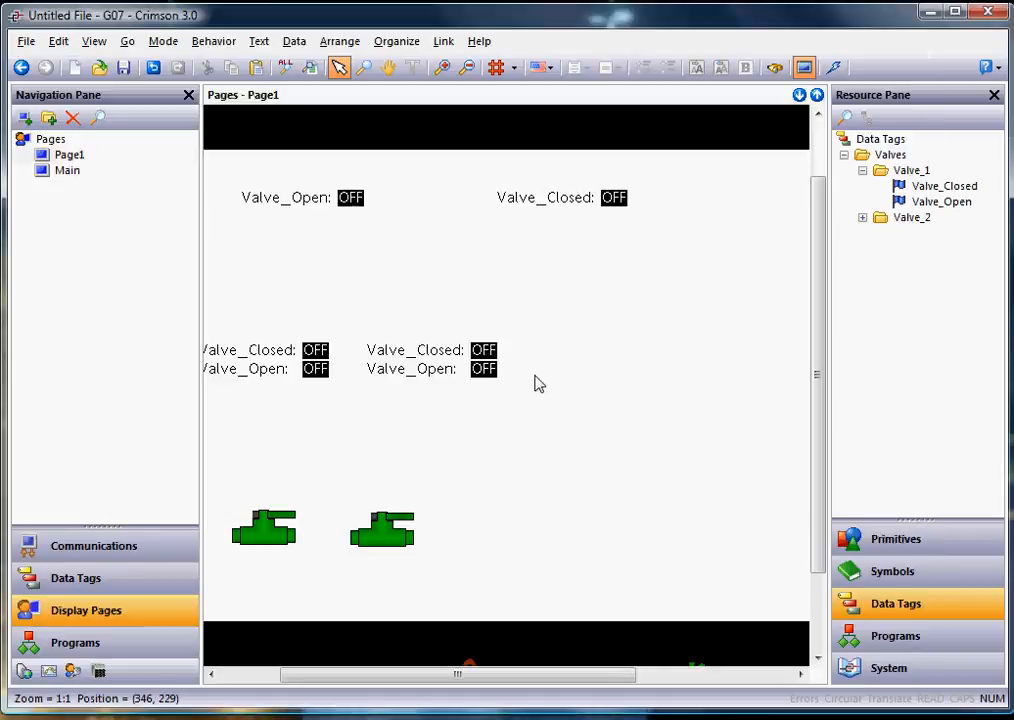
- Delete the static red and green valve images from the pipework on the Main page
left_click(67, 171)
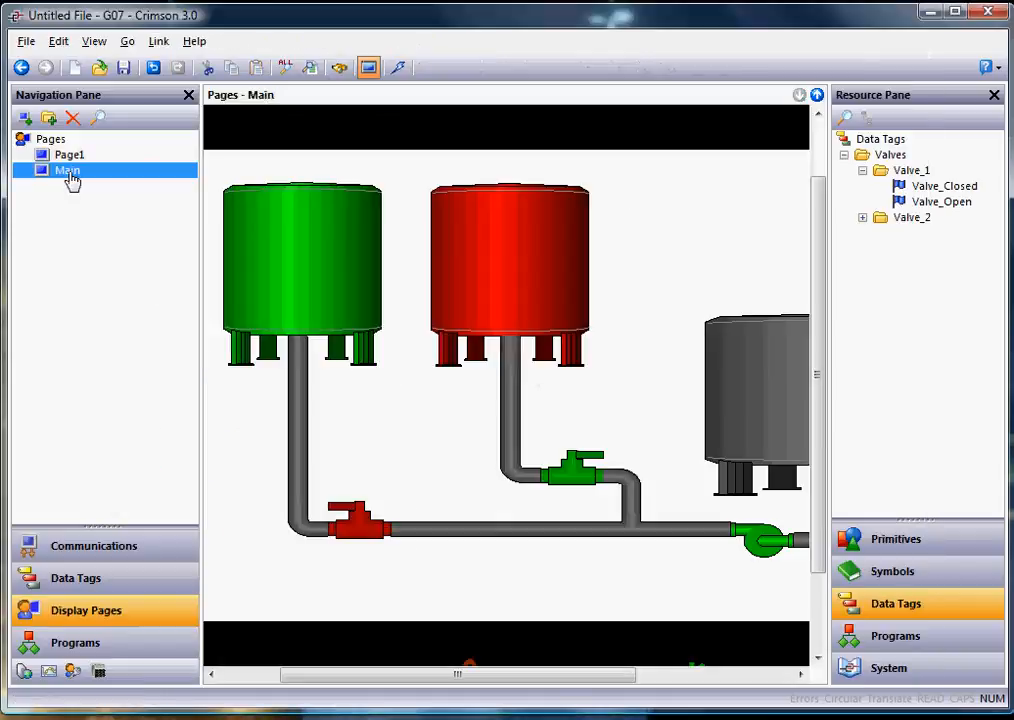
left_click(403, 487)
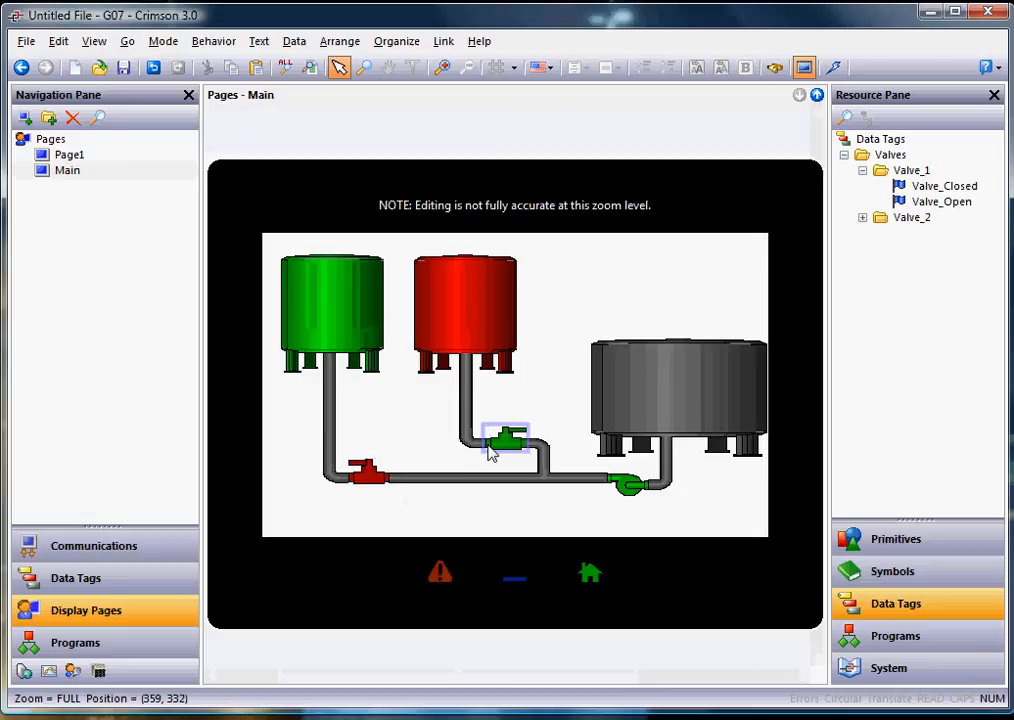
left_click(368, 478)
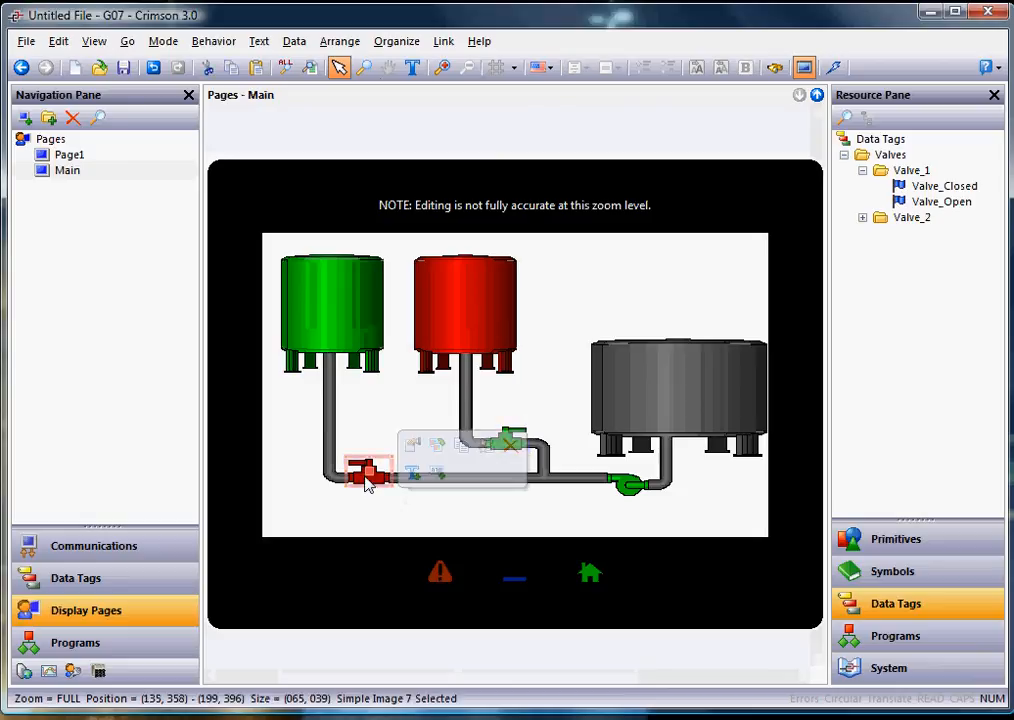
key("Delete")
left_click(508, 441)
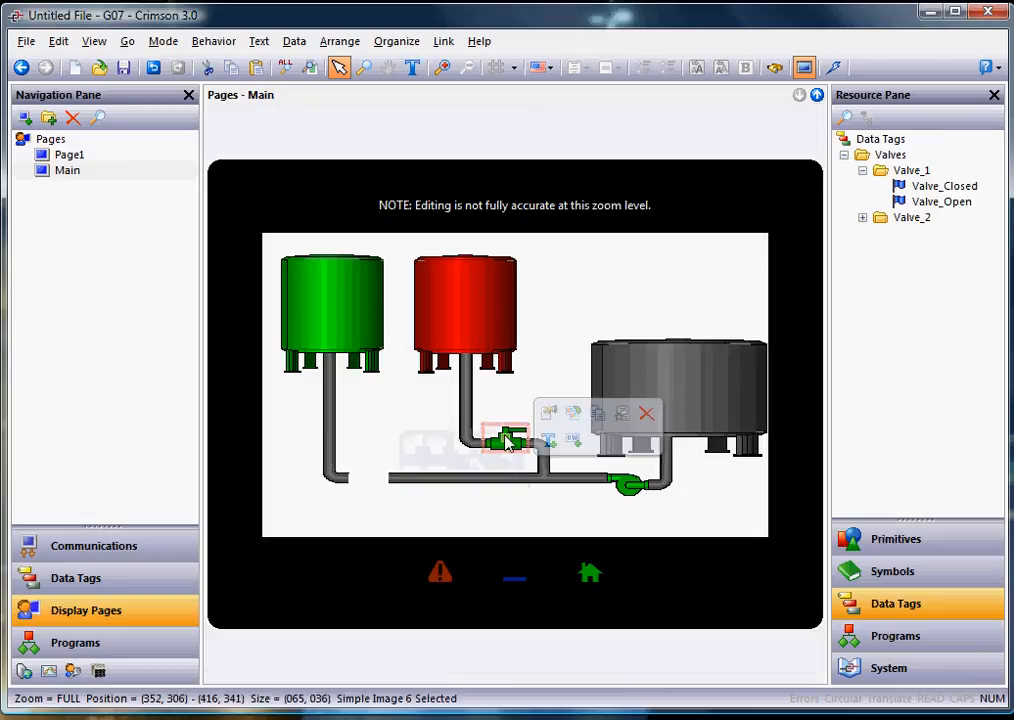
key("Delete")
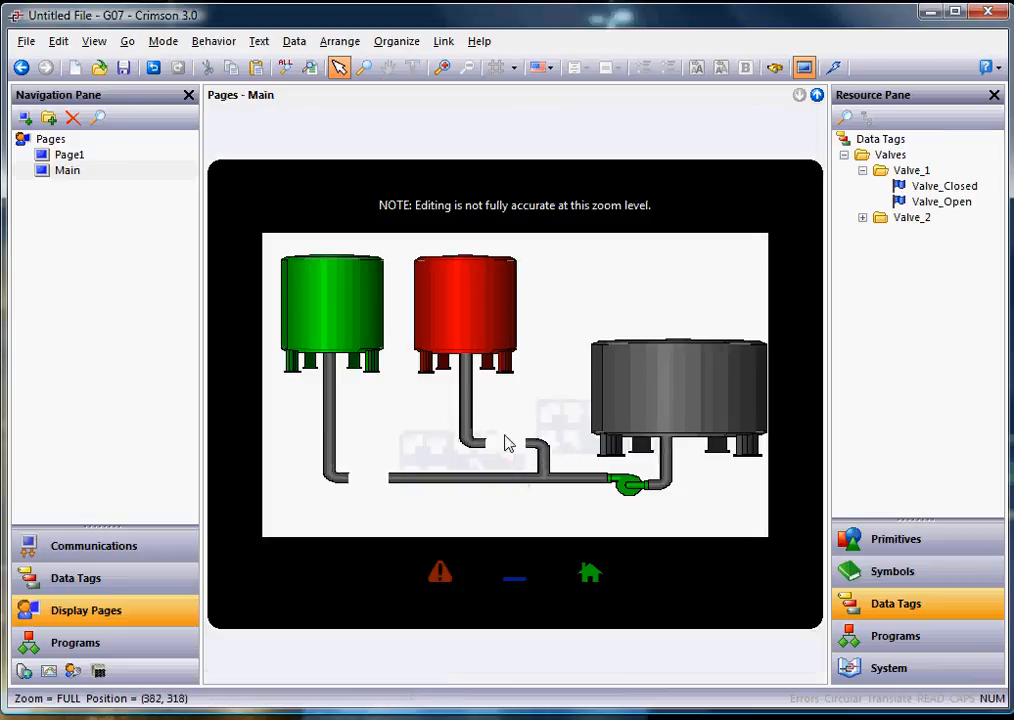
- Place a green valve widget in each of the two pipe gaps on the Main page
left_click(893, 549)
left_click_drag(912, 190, 386, 482)
left_click_drag(935, 192, 511, 448)
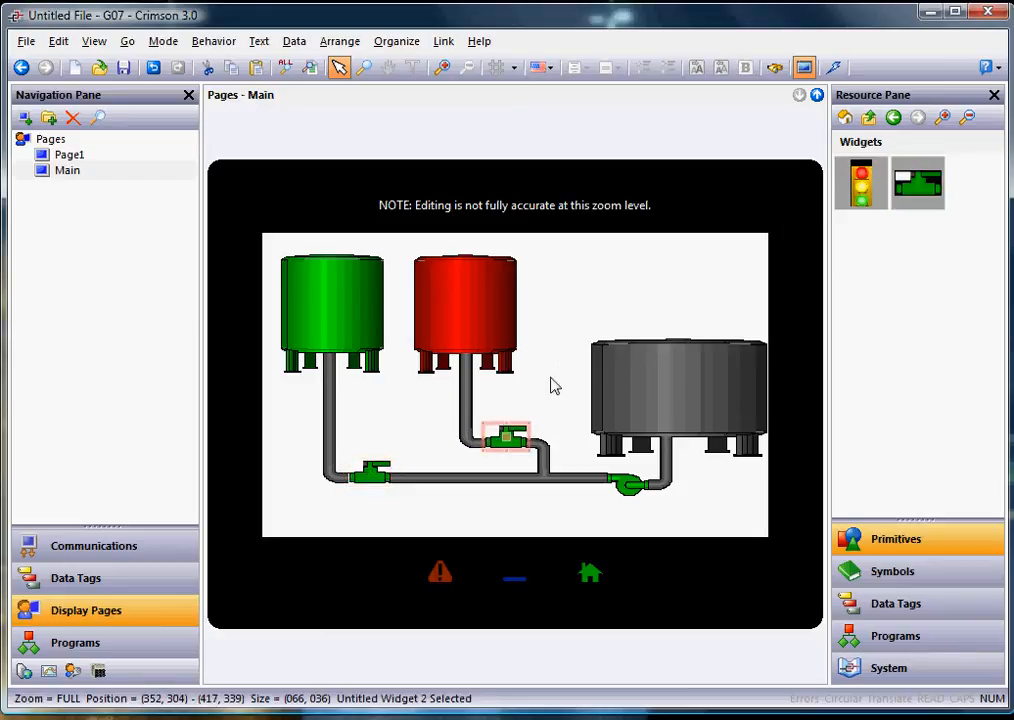
- Adjust the lower valve widget's position so it fits in the gap of the pipe below the green tank
left_click_drag(381, 481, 368, 478)
double_click(372, 474)
key("Escape")
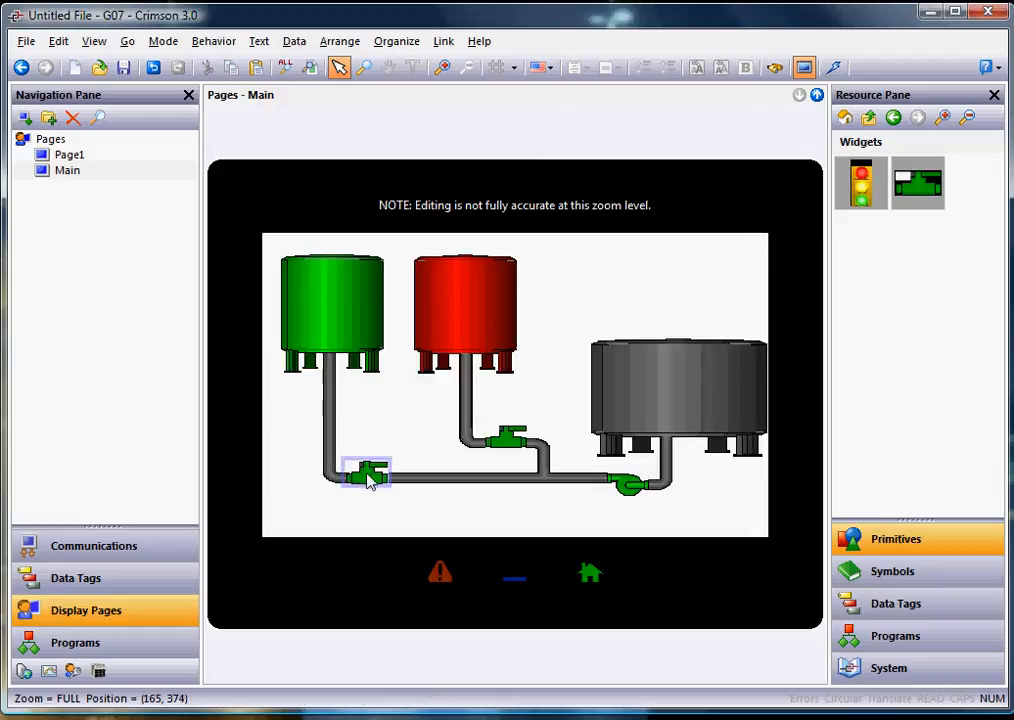
left_click(367, 472)
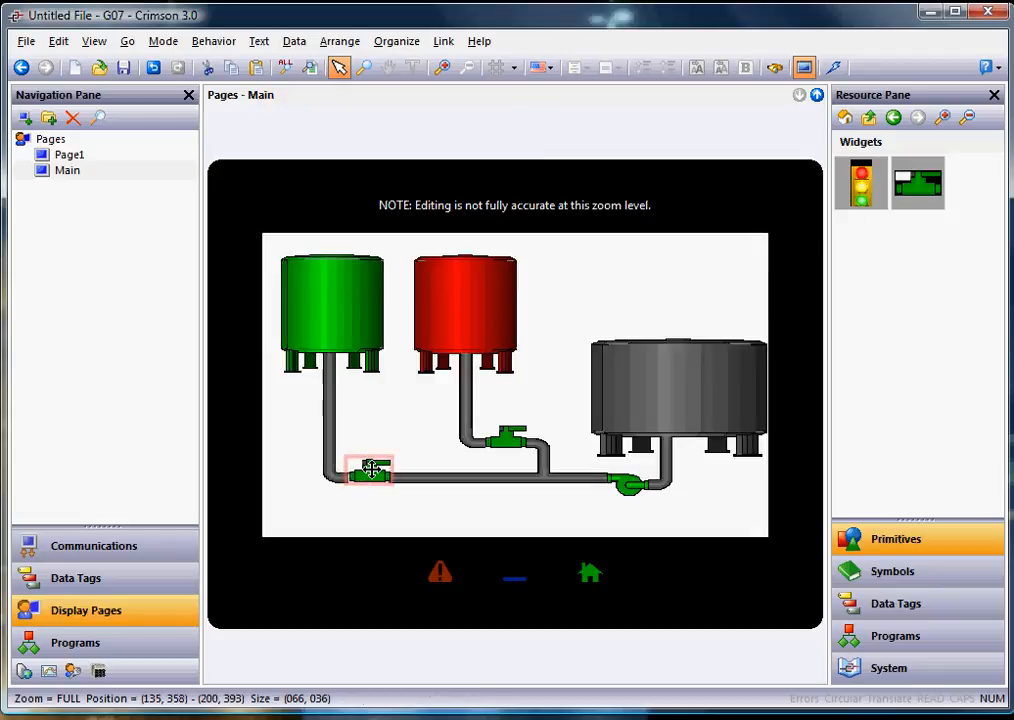
left_click_drag(371, 470, 370, 472)
left_click(403, 416)
left_click(379, 472)
left_click(430, 396)
- Bind the lower valve widget on the Main page to the Valve_1 tag folder
right_click(379, 474)
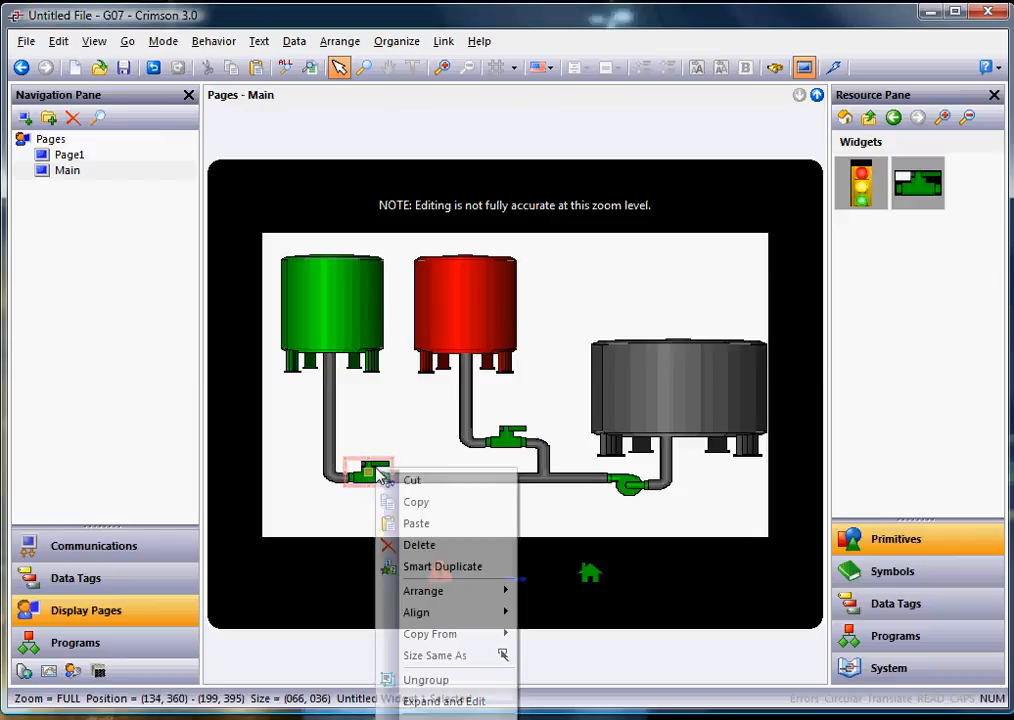
left_click(440, 716)
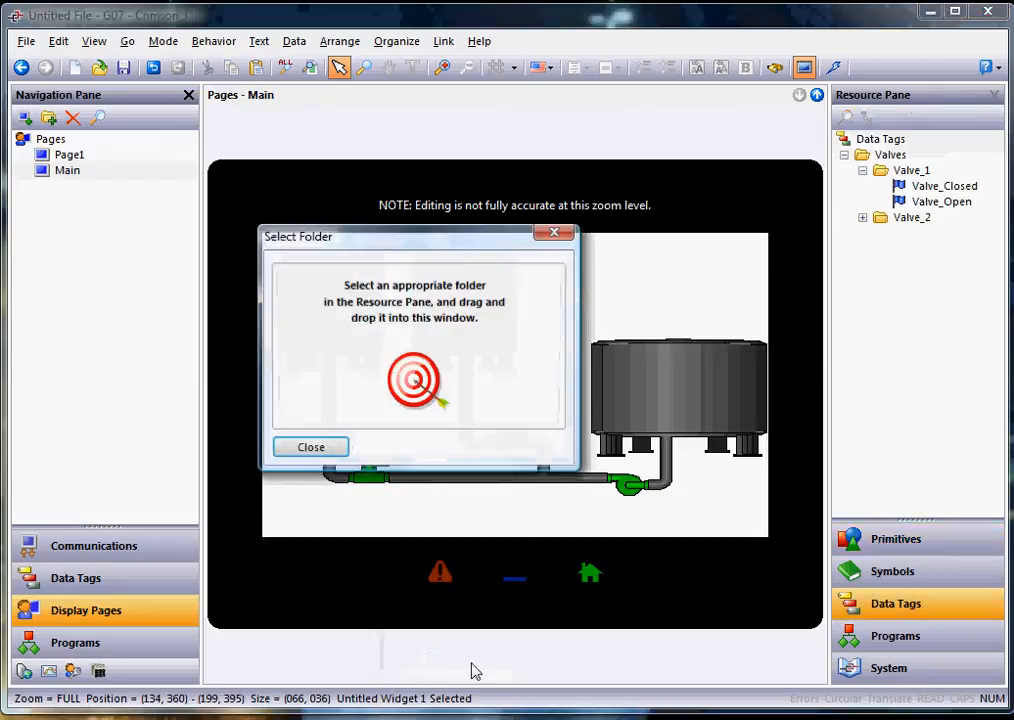
left_click_drag(930, 168, 437, 368)
- Bind the upper valve widget on the Main page to the Valve_2 tag folder
right_click(514, 442)
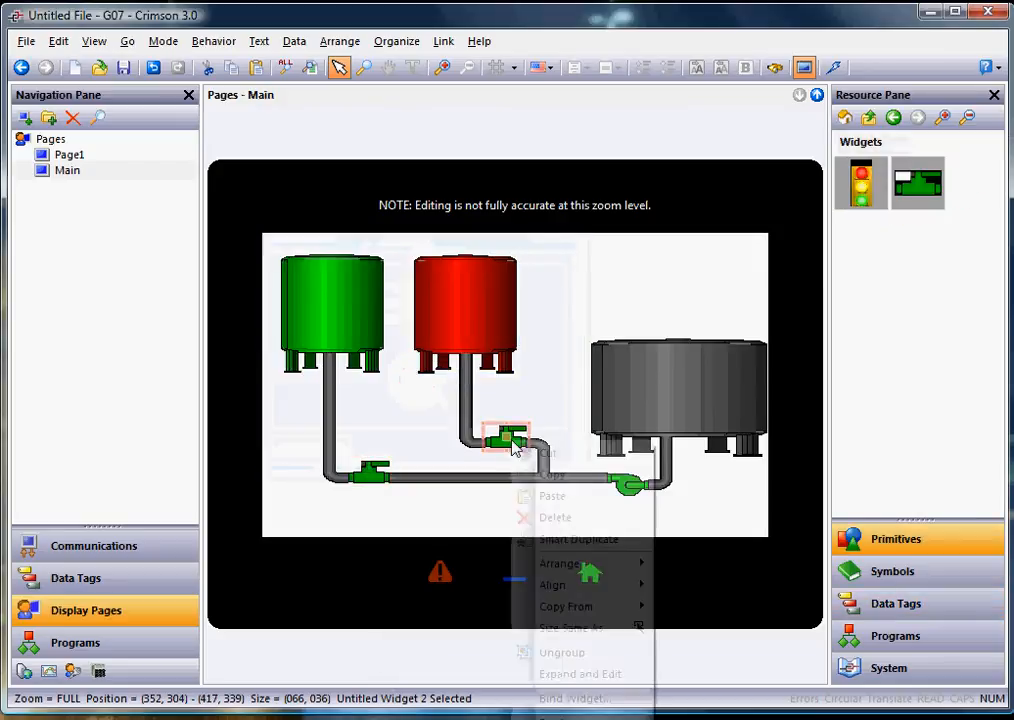
left_click(558, 700)
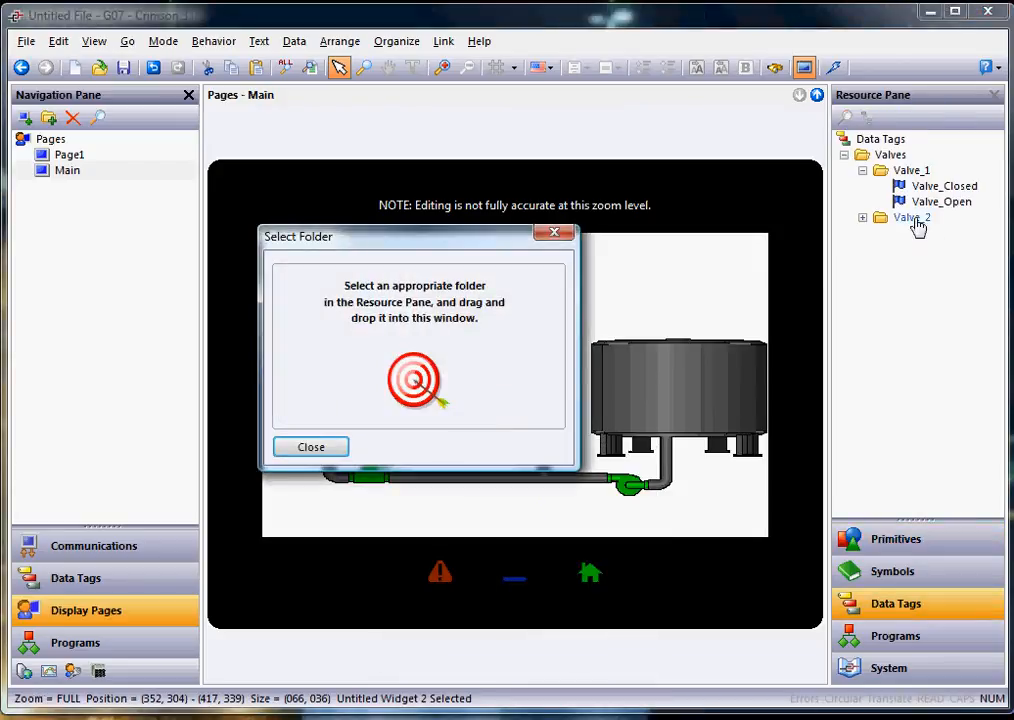
left_click_drag(917, 224, 455, 376)
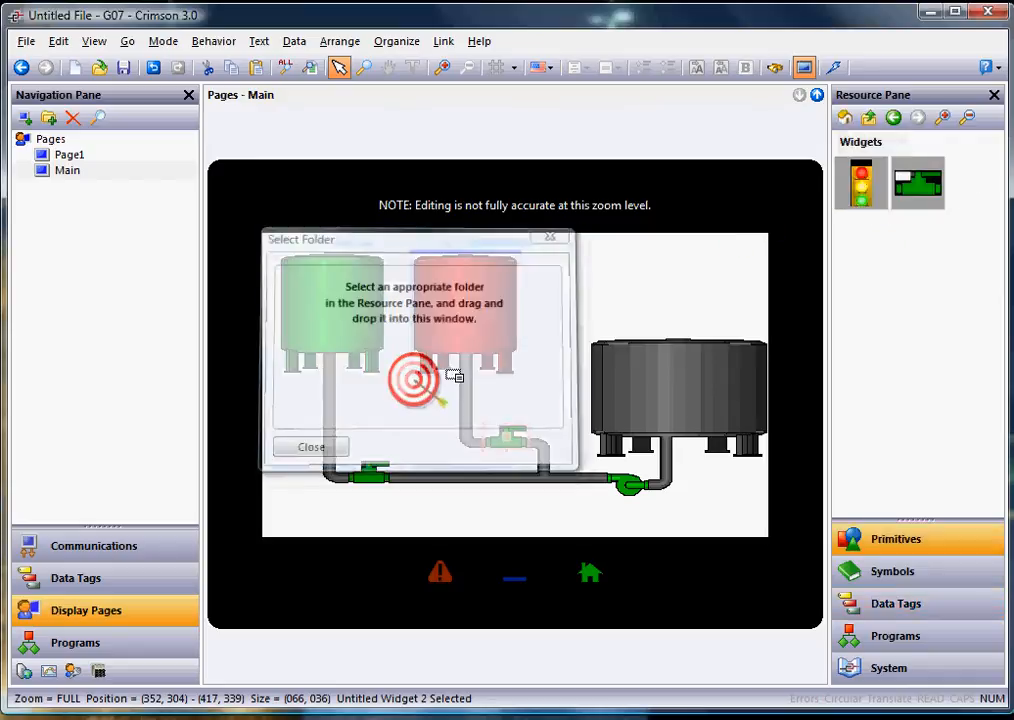
left_click(620, 308)
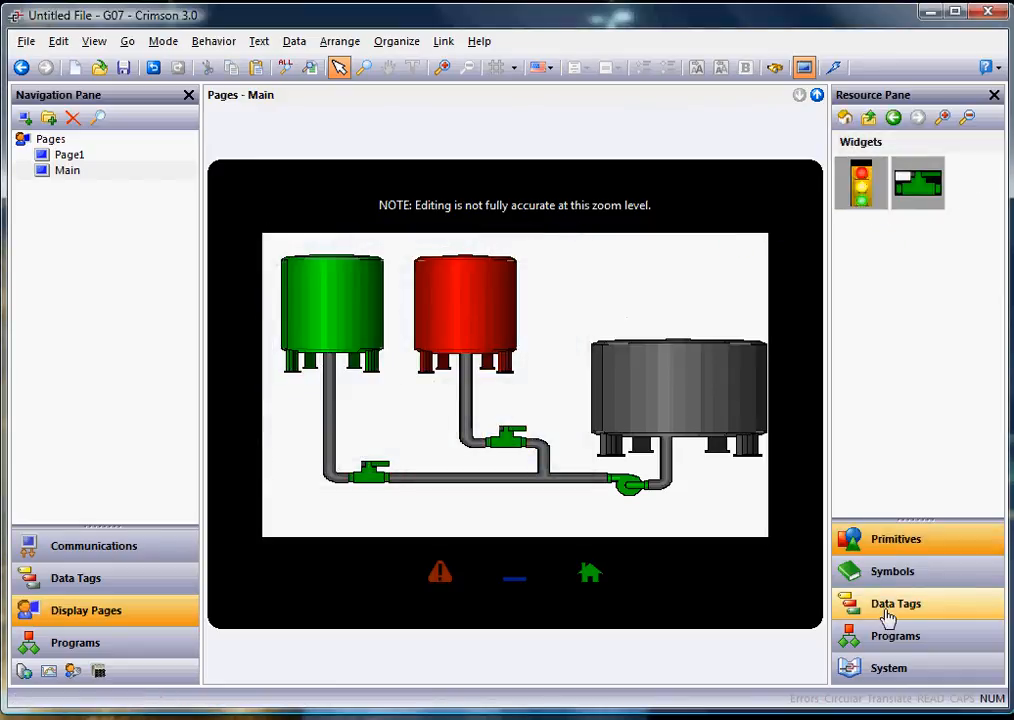
- Copy the two stacked pairs of Valve_Closed and Valve_Open data boxes from Page1 and return to the Main page
left_click(68, 170)
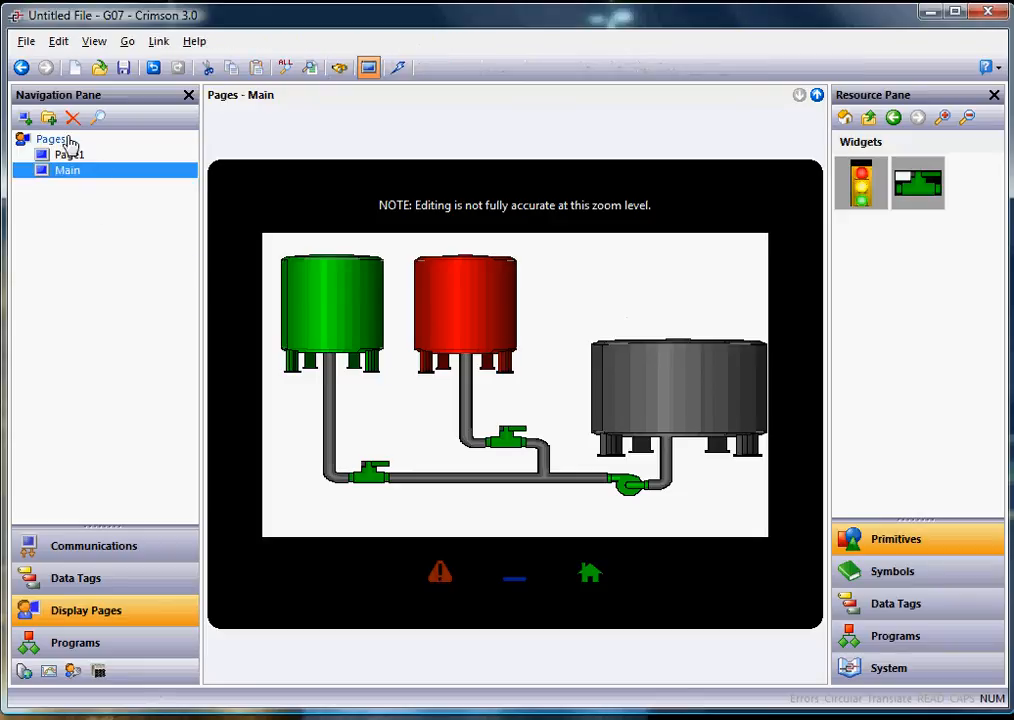
left_click(68, 155)
left_click_drag(483, 342, 252, 408)
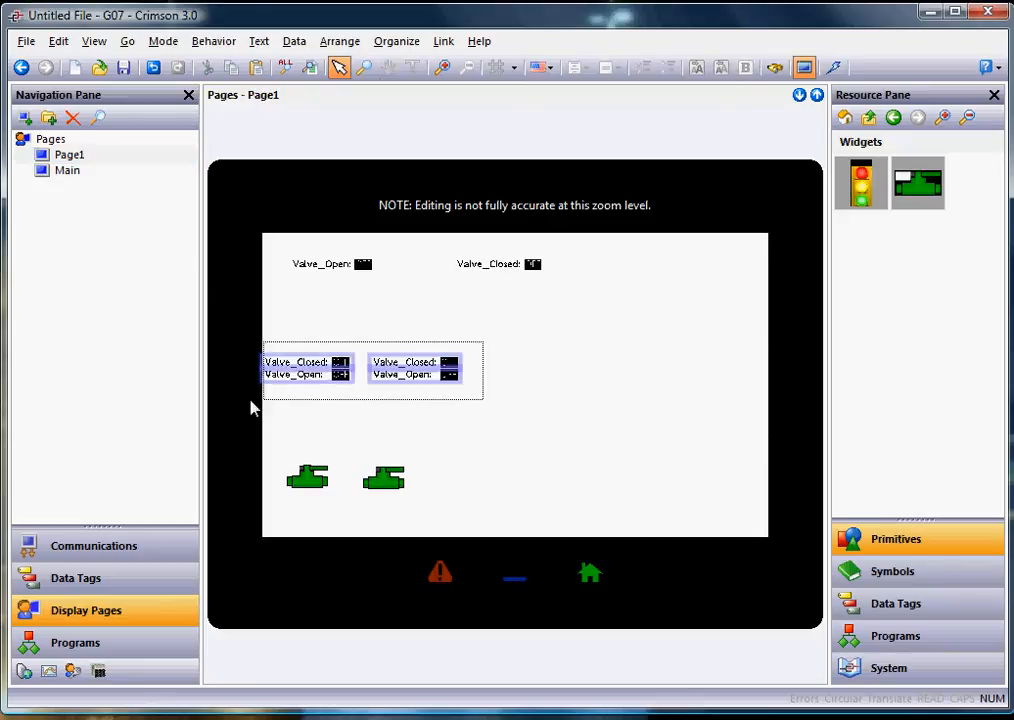
right_click(345, 358)
left_click(385, 416)
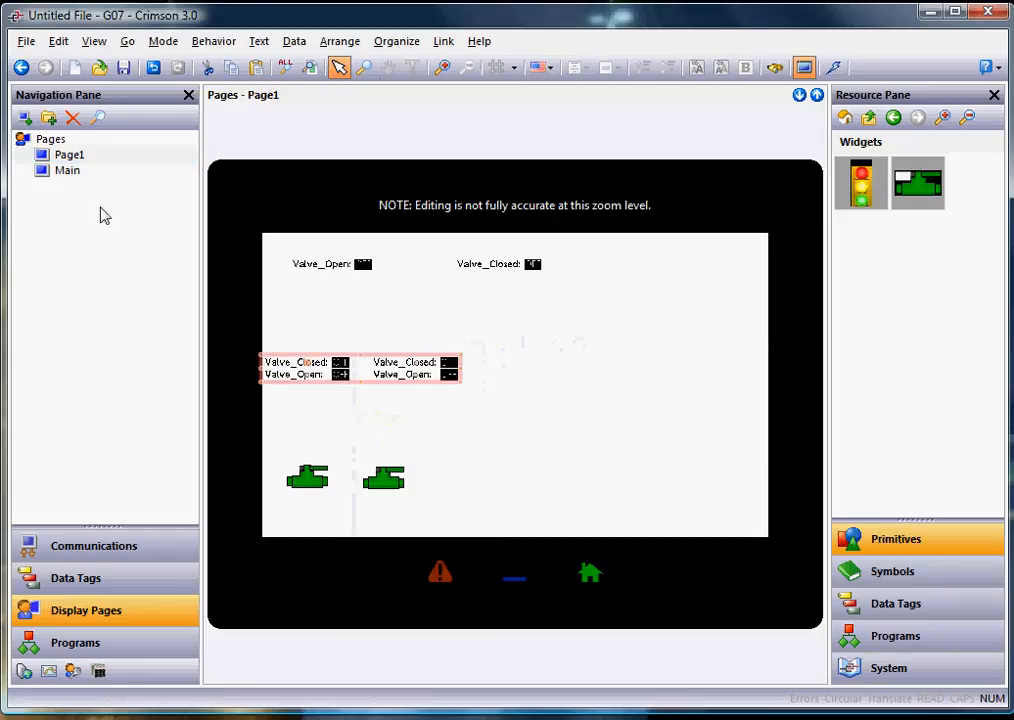
left_click(67, 171)
right_click(616, 294)
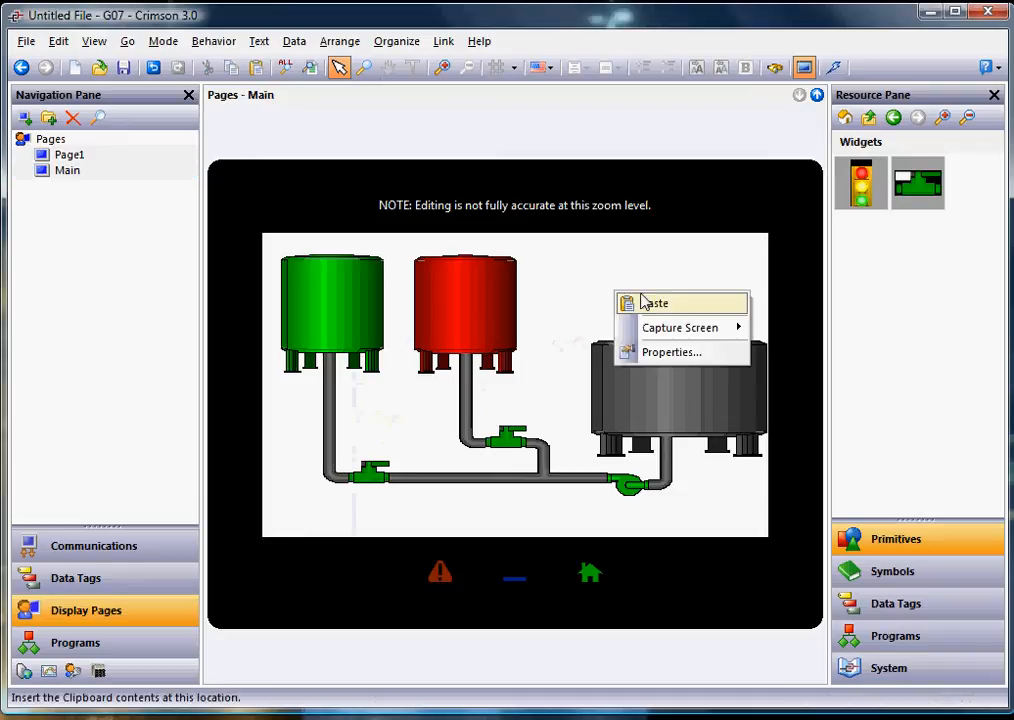
left_click(655, 303)
left_click_drag(373, 370, 667, 310)
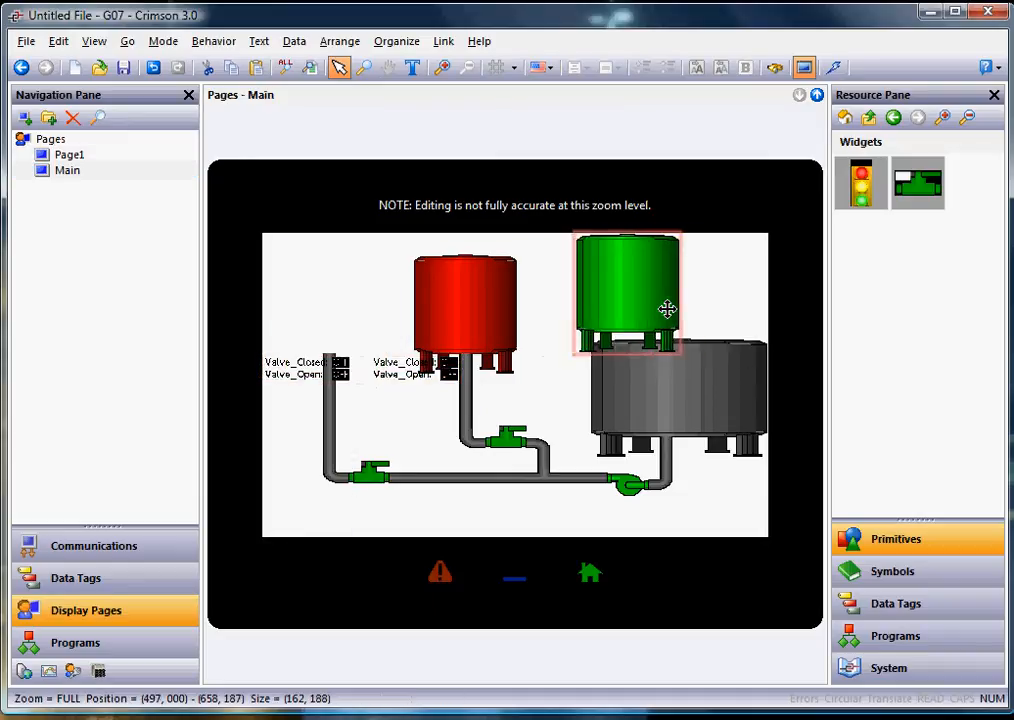
key("ctrl+z")
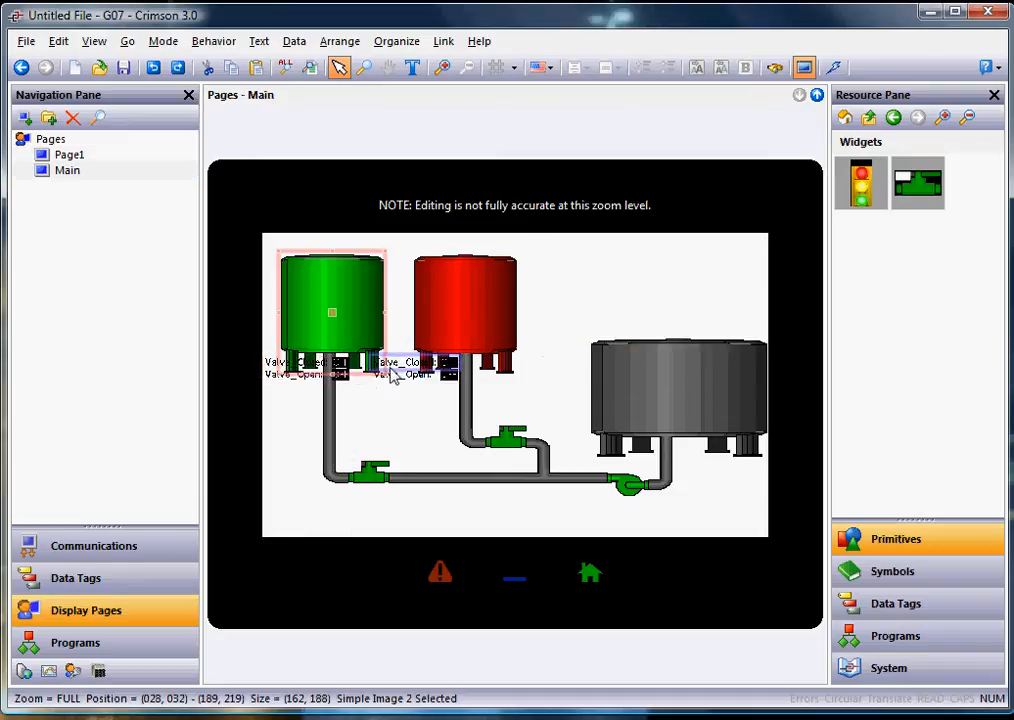
key("ctrl+z")
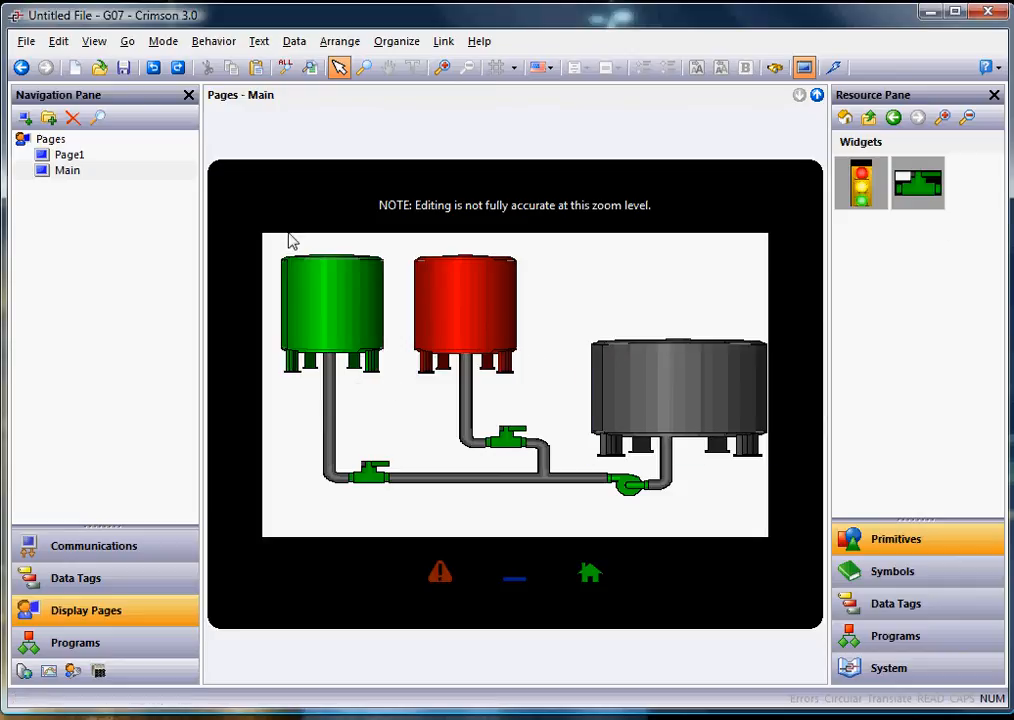
- Paste the four copied data boxes on the Main page and move them together above the gray tank
right_click(629, 276)
left_click(661, 289)
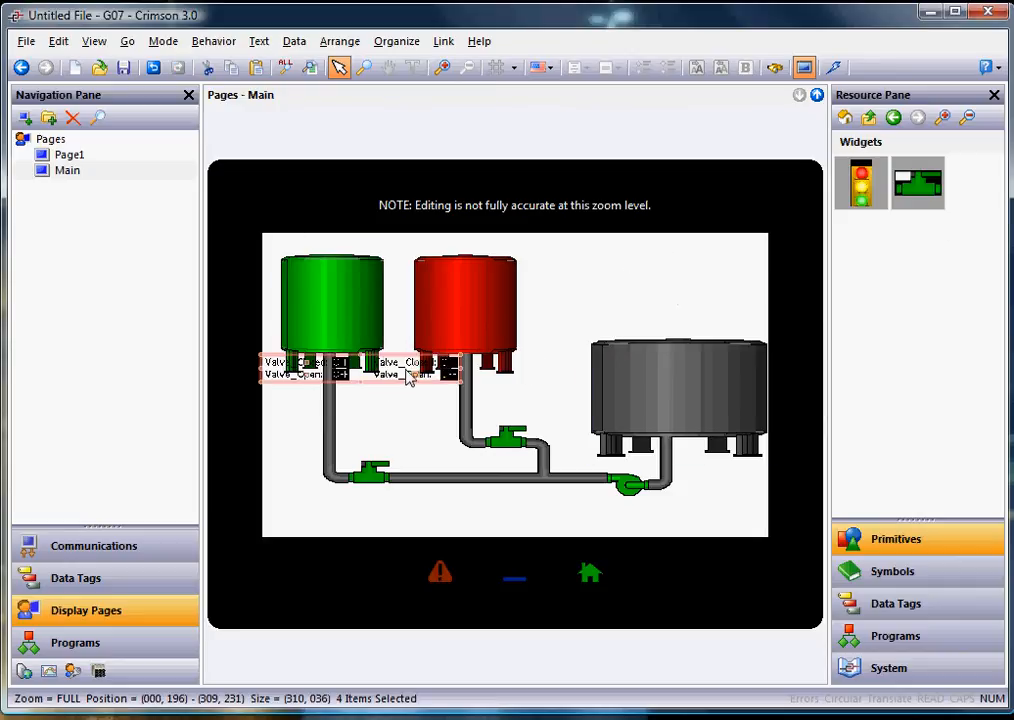
left_click_drag(406, 375, 699, 277)
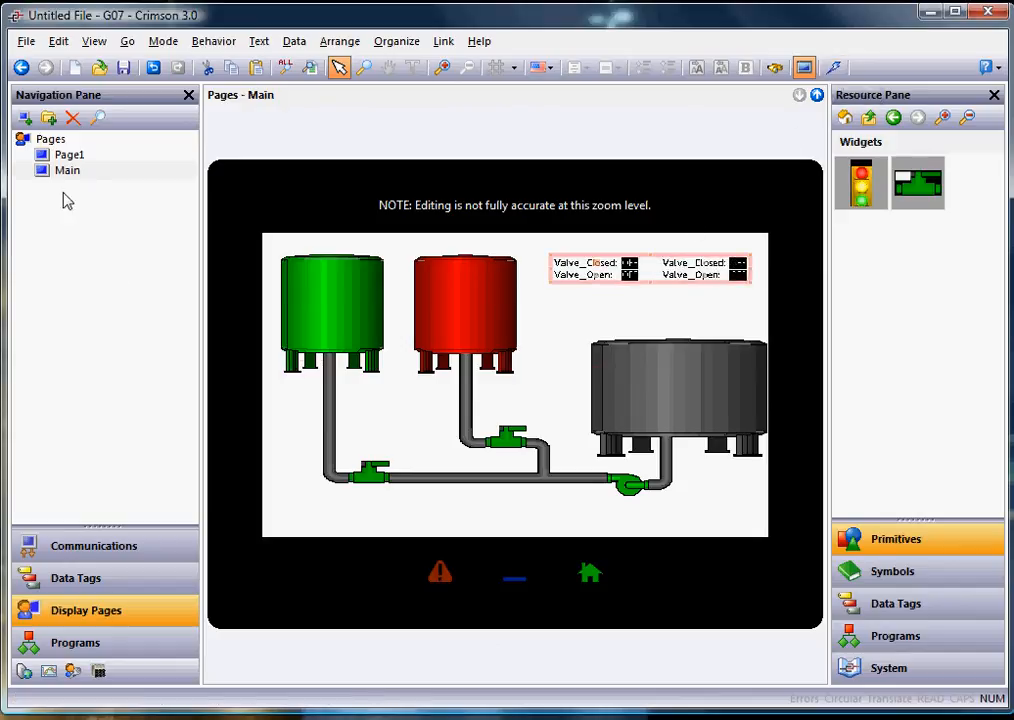
- Move the Main page above Page1 in the page list
left_click(68, 172)
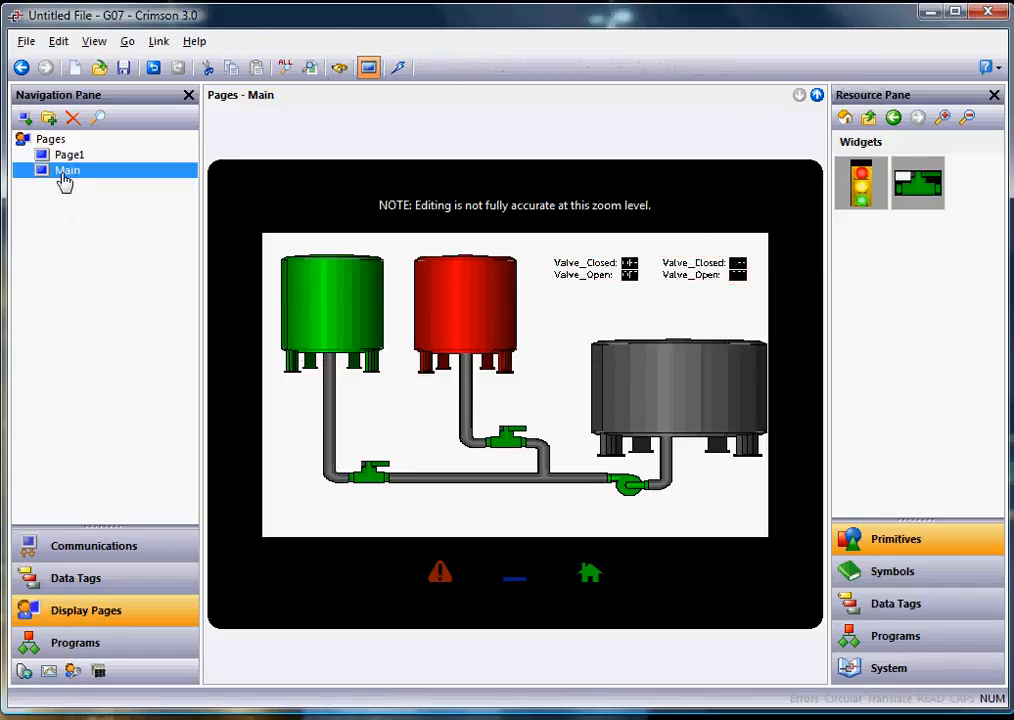
left_click_drag(64, 181, 55, 140)
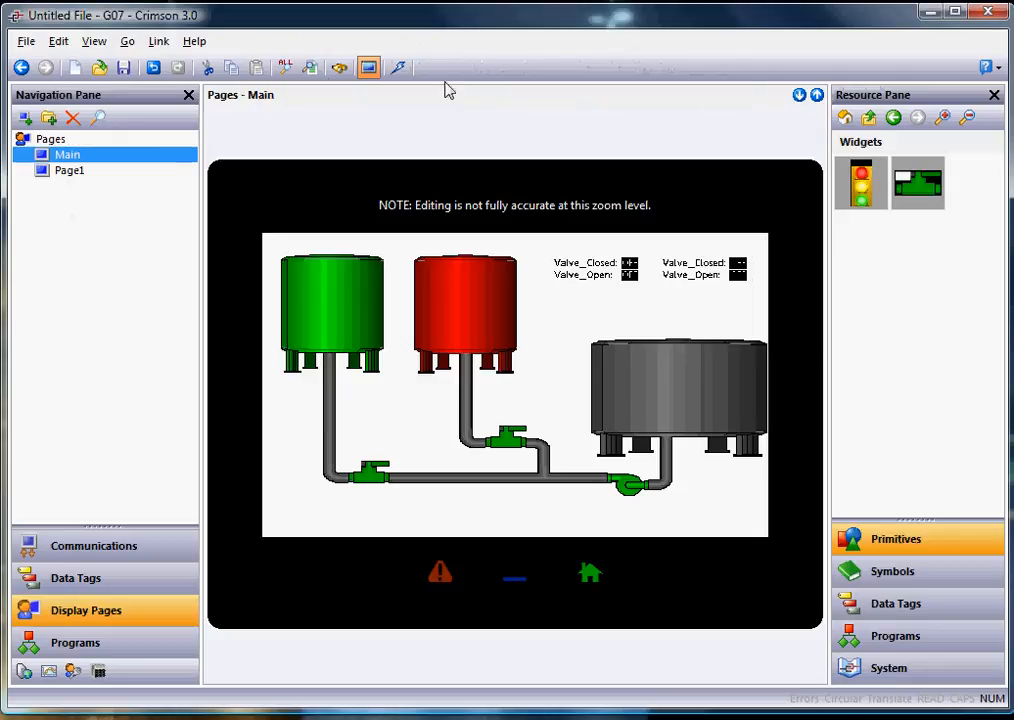
- Start the emulator on the Main page and set Valve_1's Valve_Closed value to ON
left_click(397, 67)
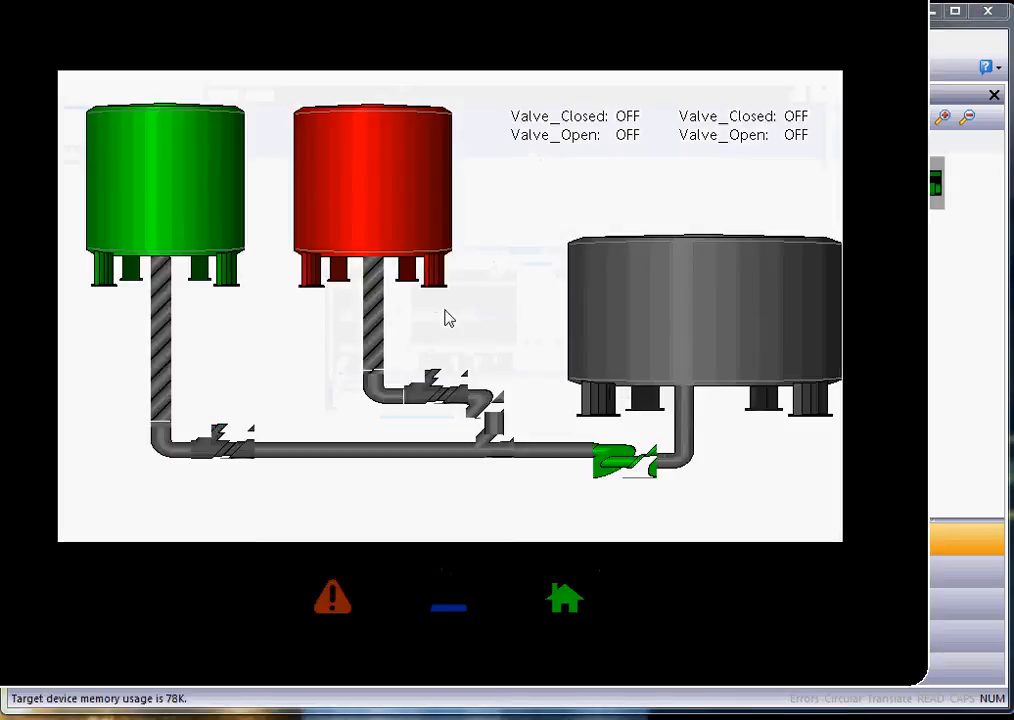
left_click(628, 125)
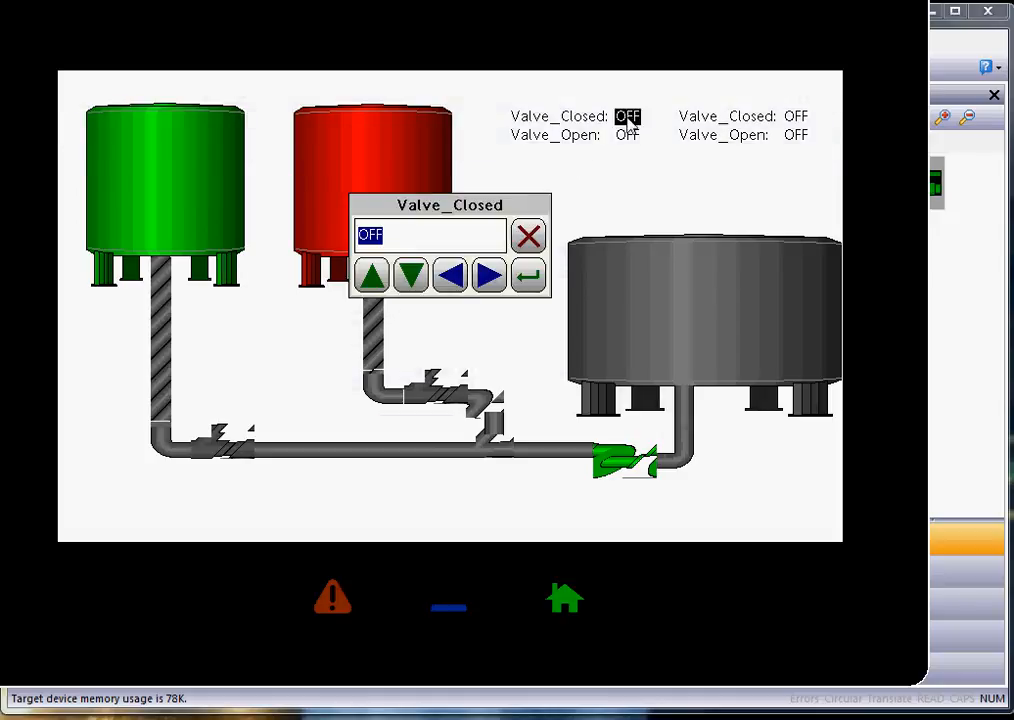
type("ON")
left_click(538, 281)
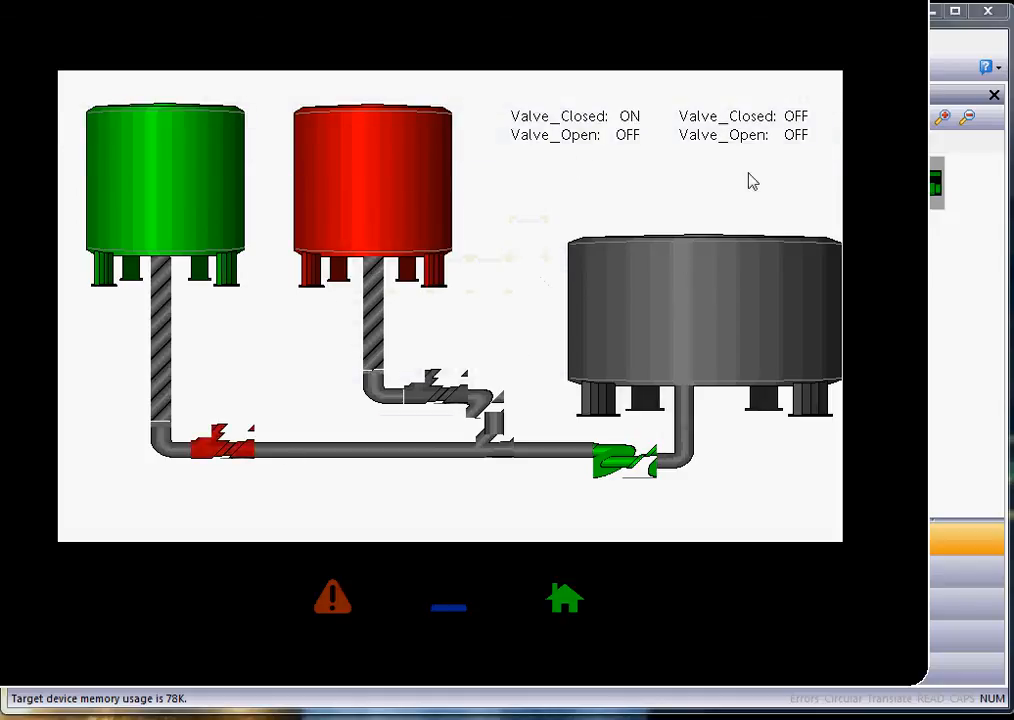
- Set Valve_2's Valve_Open value to ON in the running emulator
left_click(797, 138)
left_click(372, 277)
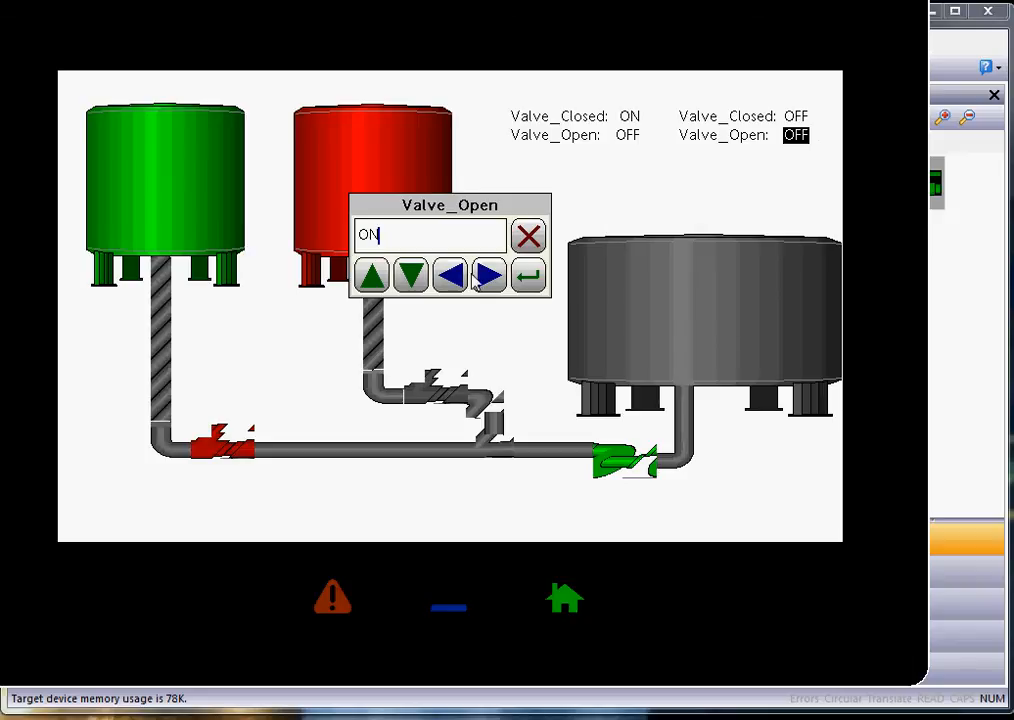
left_click(528, 276)
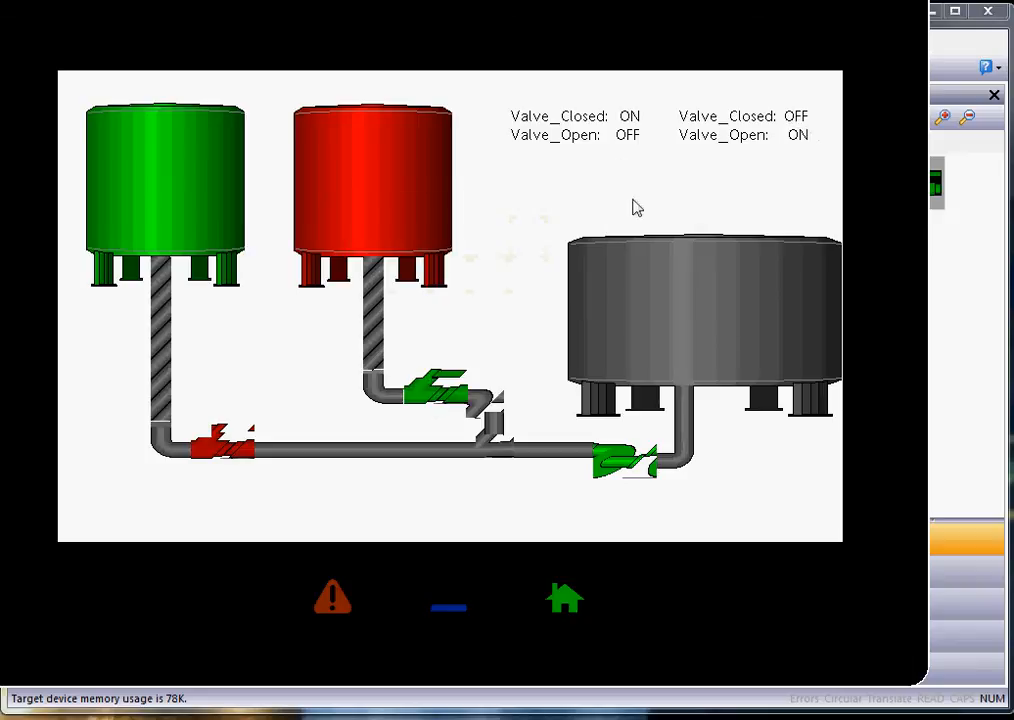
- Switch Valve_1's Valve_Closed to OFF and its Valve_Open to ON, and close the emulator
left_click(628, 118)
left_click(412, 280)
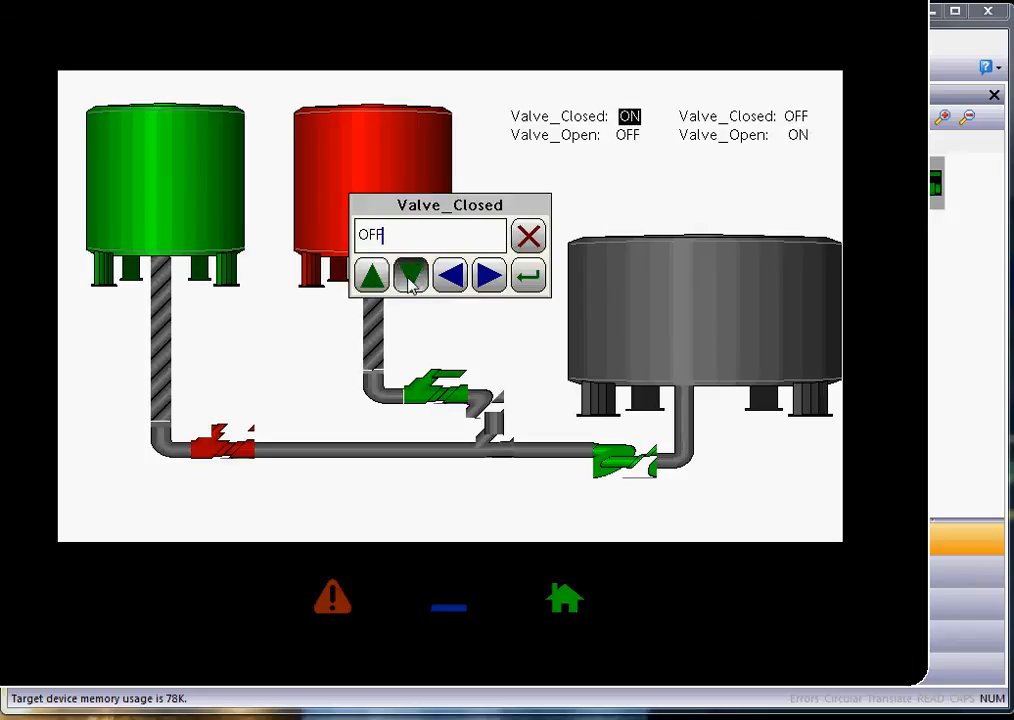
left_click(529, 278)
left_click(625, 136)
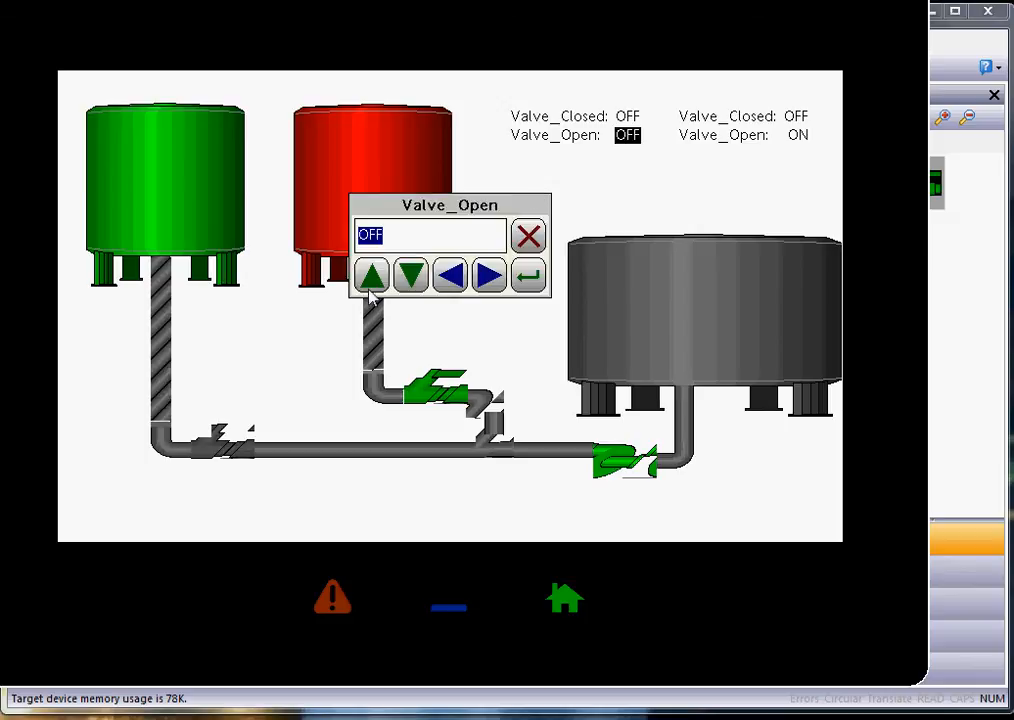
left_click(372, 276)
left_click(528, 277)
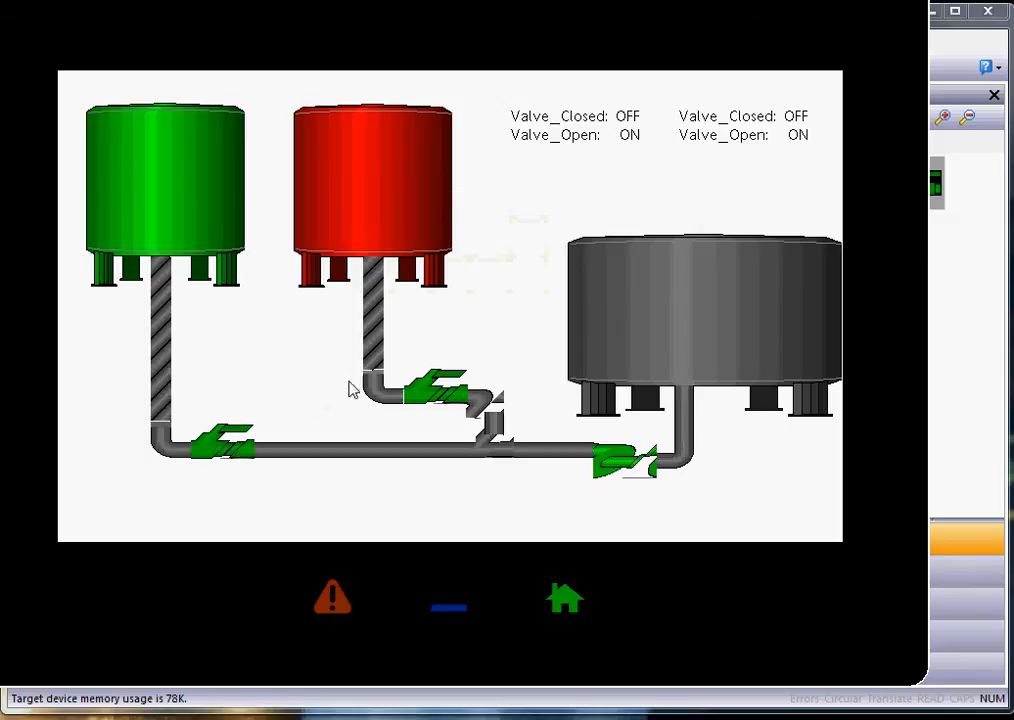
key("alt+F4")
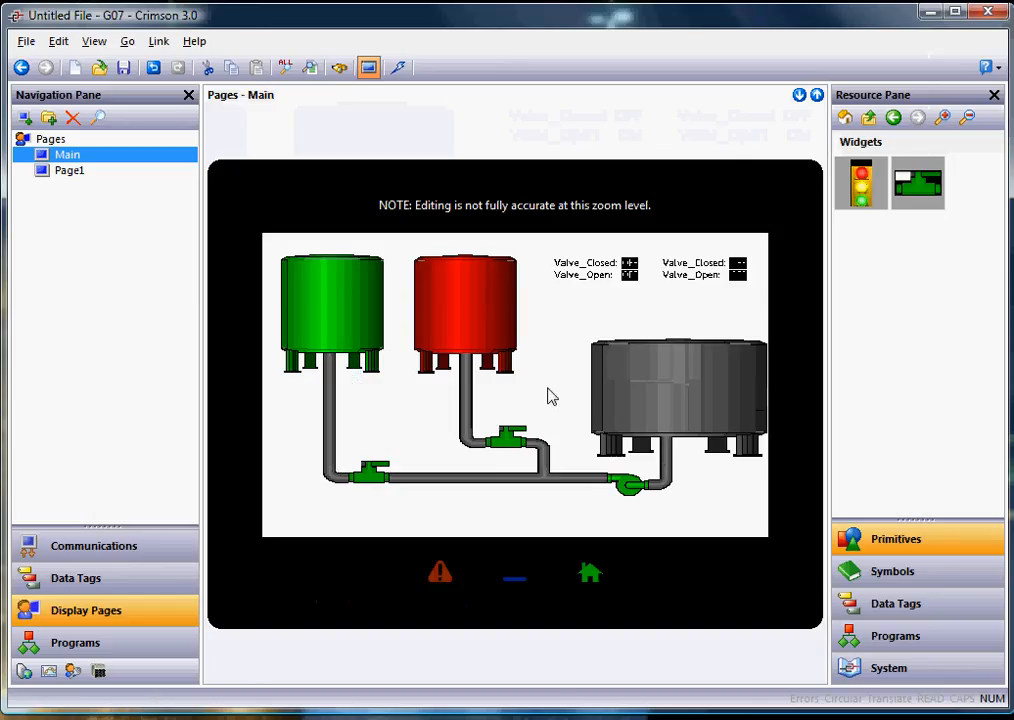